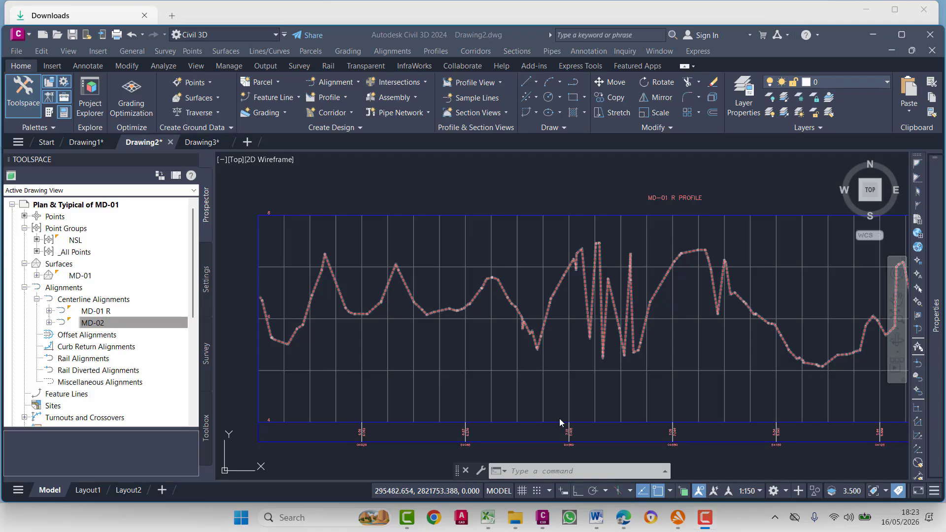
Erase the separate small profile view to the right of the MD-01 R profile view.
scroll(534, 441, "down", 2)
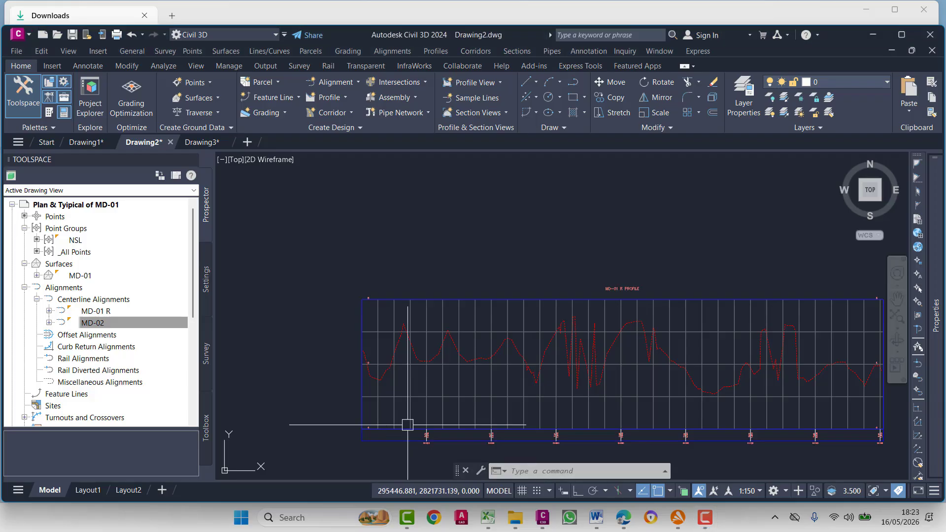
key("Escape")
key("Escape")
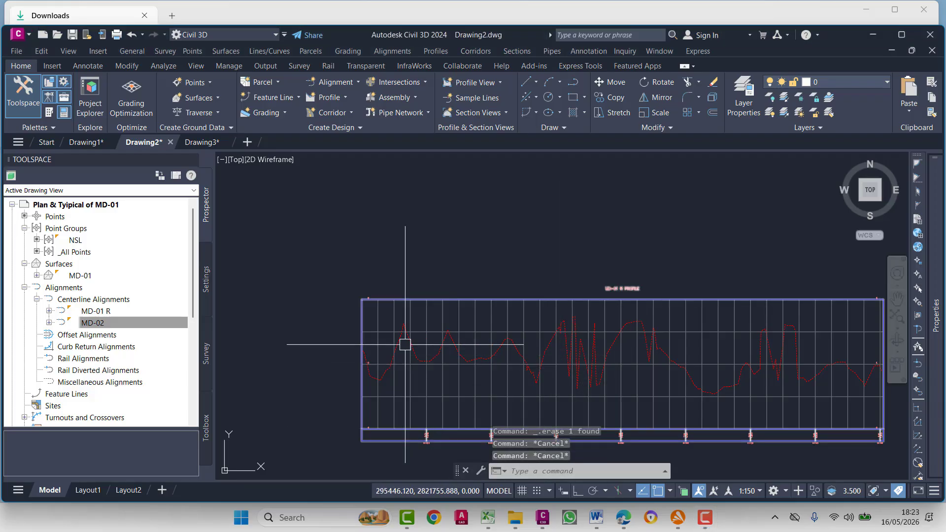
scroll(586, 342, "down", 5)
scroll(819, 333, "up", 4)
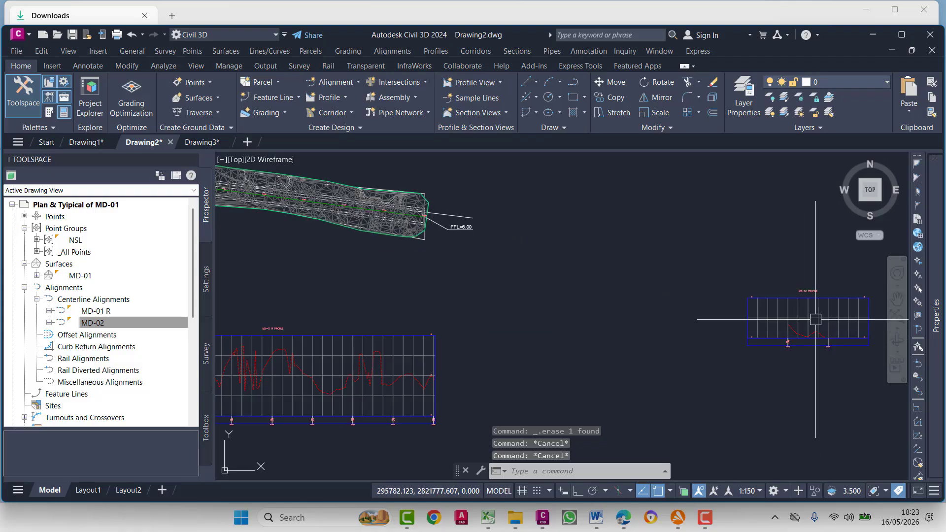
left_click(815, 238)
left_click(689, 366)
key("Delete")
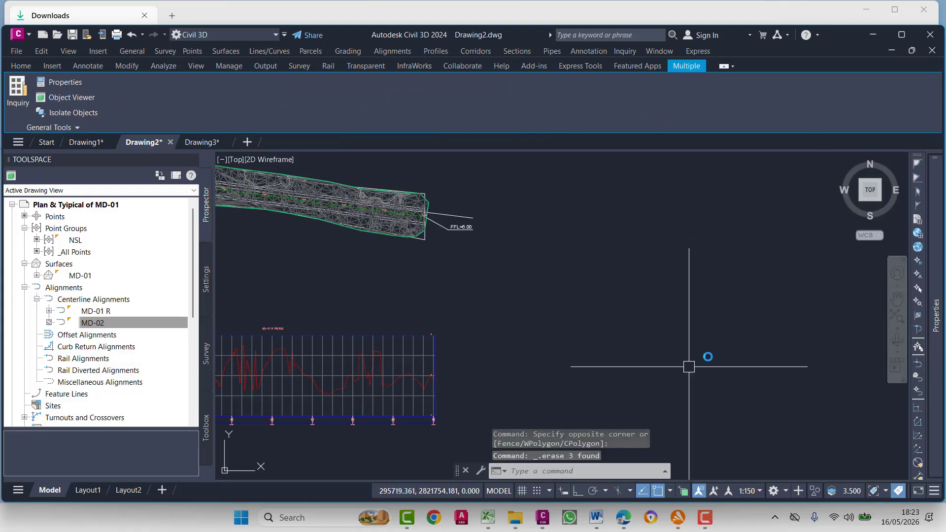
Start a new layout profile with the Profile Creation Tools on the MD-01 R profile view.
scroll(689, 364, "down", 5)
scroll(691, 347, "up", 5)
middle_click_drag(690, 347, 442, 342)
scroll(332, 374, "up", 6)
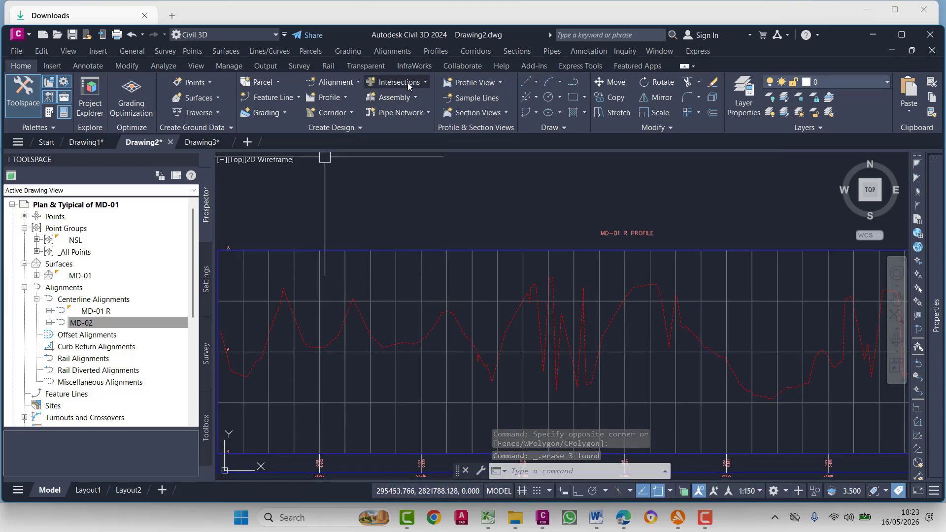
left_click(339, 98)
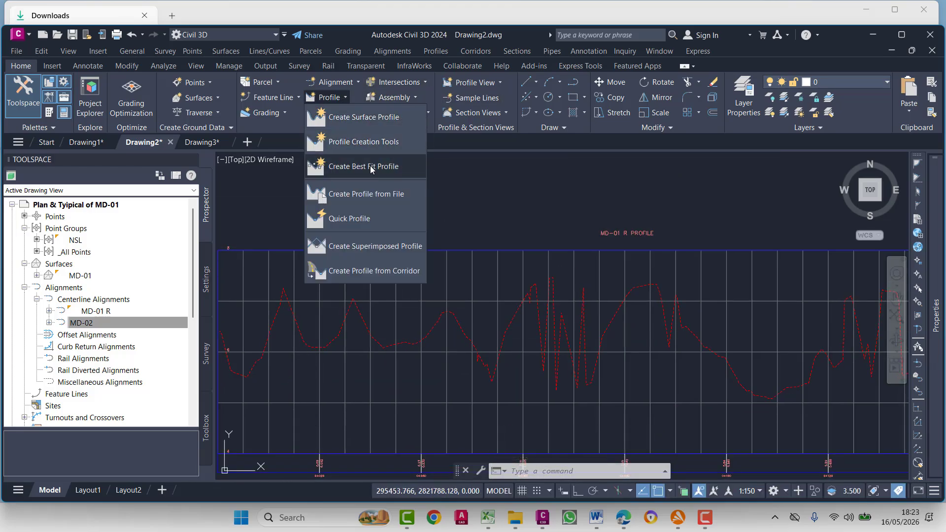
left_click(373, 143)
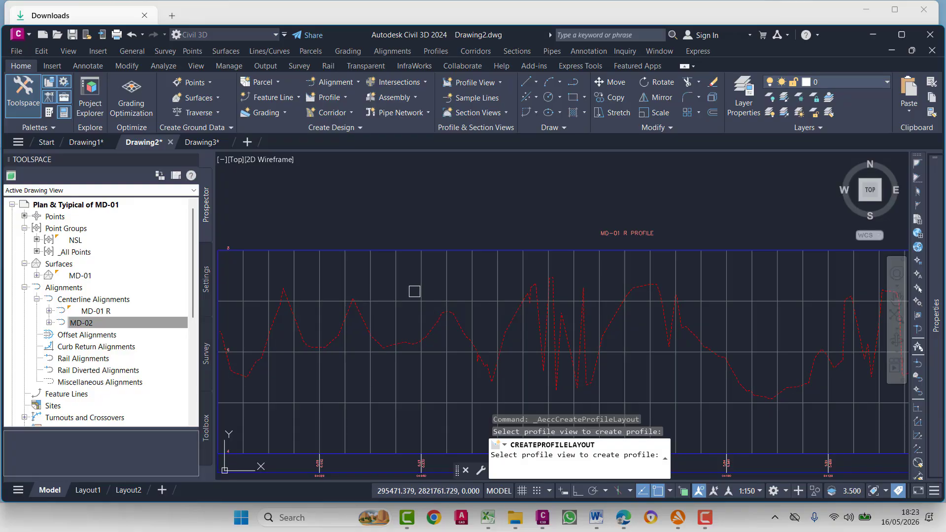
left_click(404, 252)
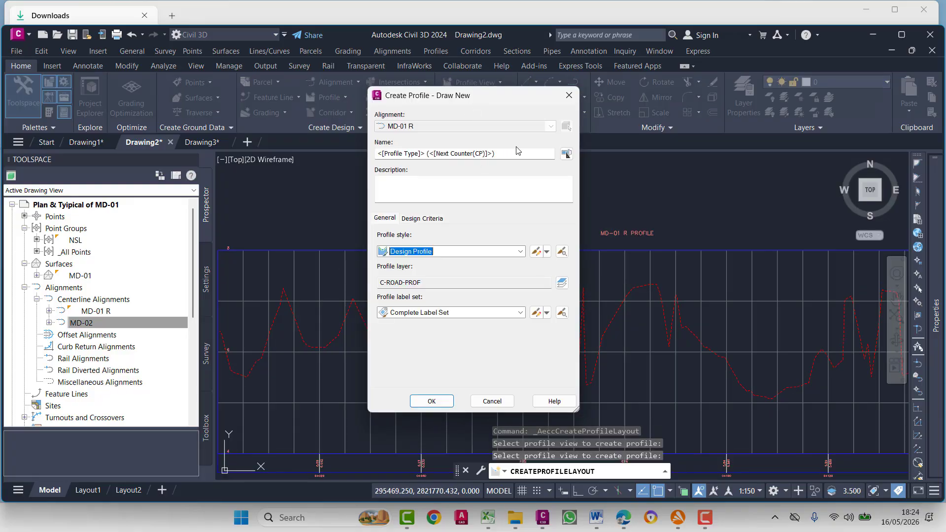
Name the new profile 001 d and create it with the Design Profile style and Complete Label Set.
left_click_drag(495, 157, 377, 144)
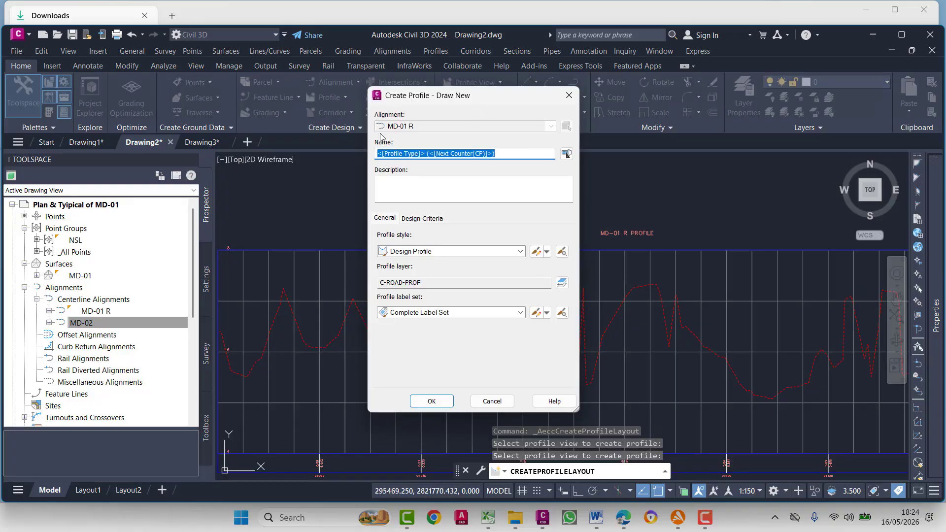
key("Right")
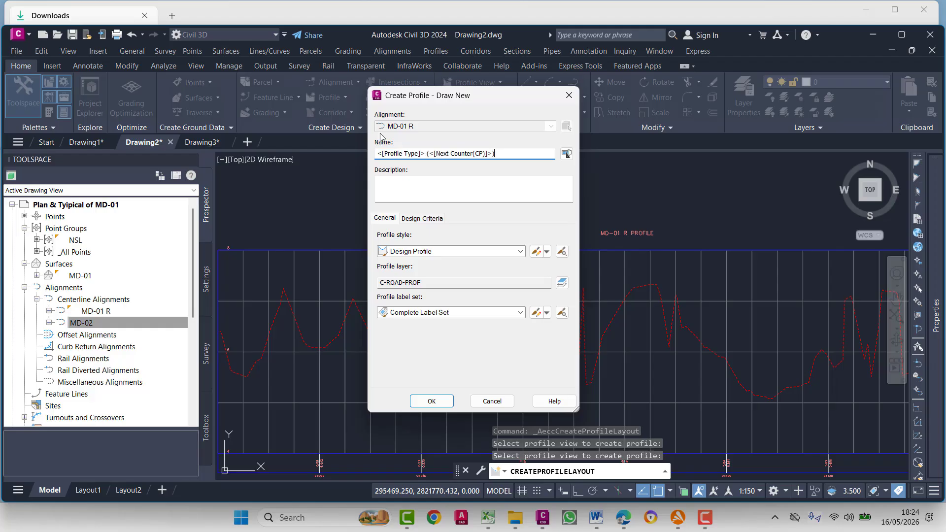
key("ctrl+a")
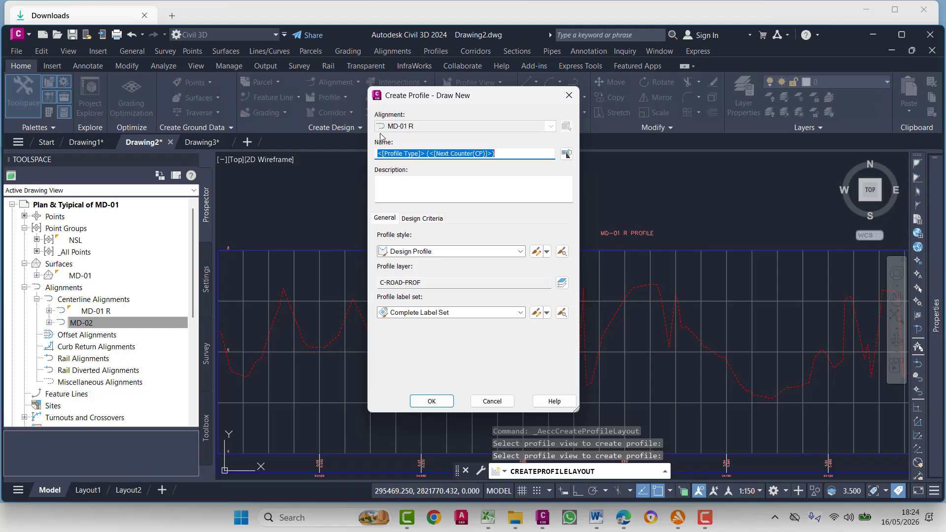
type("00")
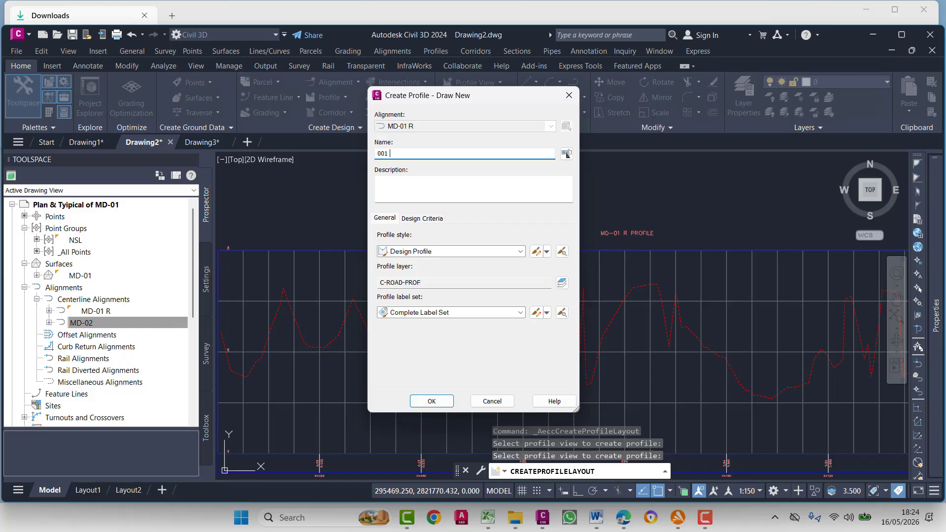
type("1")
key("Return")
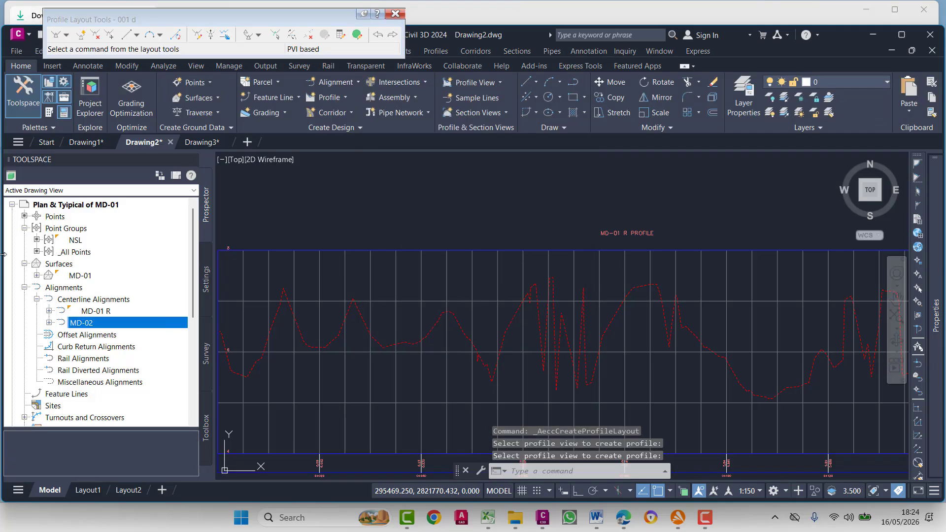
Begin the design profile using Draw Tangents With Curves, from the profile view's starting edge to a first PVI near station 0+030.
right_click(166, 312)
left_click(66, 35)
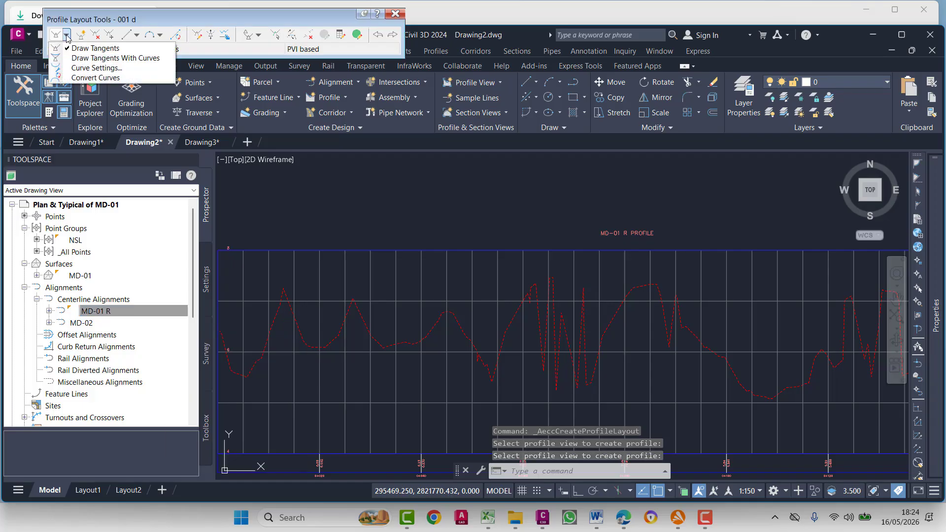
left_click(94, 58)
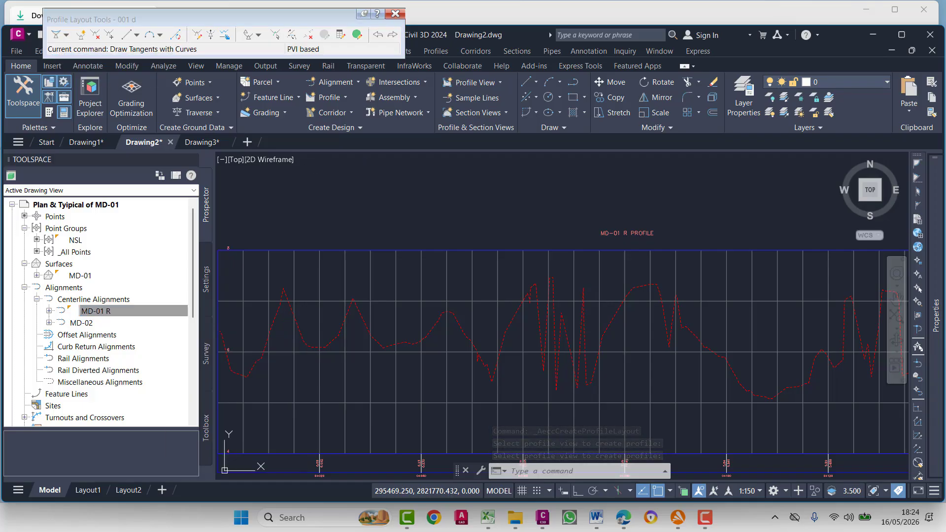
scroll(442, 296, "down", 4)
scroll(374, 306, "up", 6)
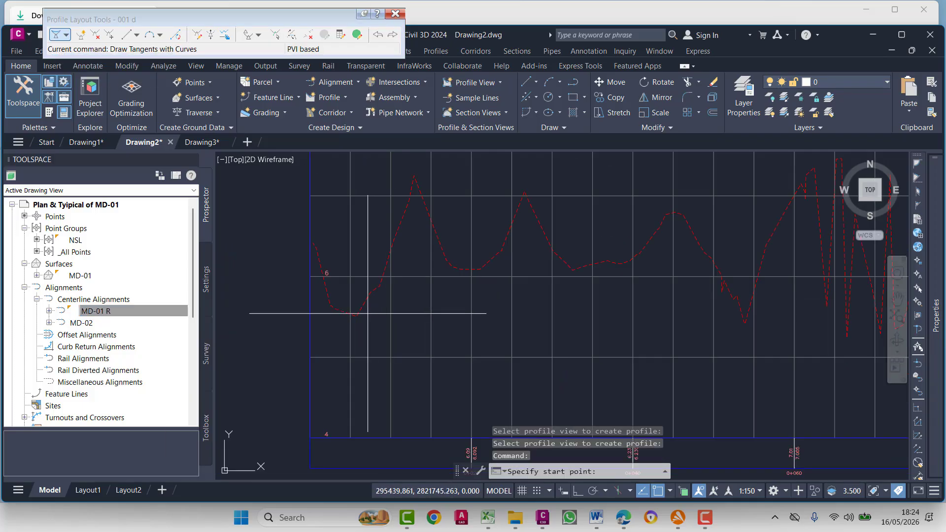
left_click(310, 260)
left_click(552, 208)
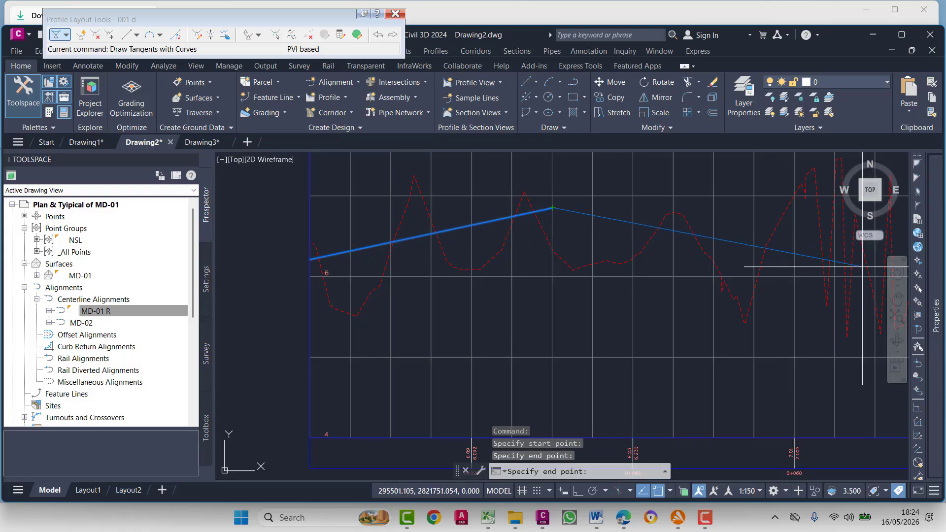
Continue the tangents through two more PVIs and finish the profile at the end point of the existing ground line.
middle_click_drag(795, 272, 393, 258)
left_click(541, 247)
middle_click_drag(814, 221, 508, 289)
left_click(633, 290)
middle_click_drag(689, 328, 380, 296)
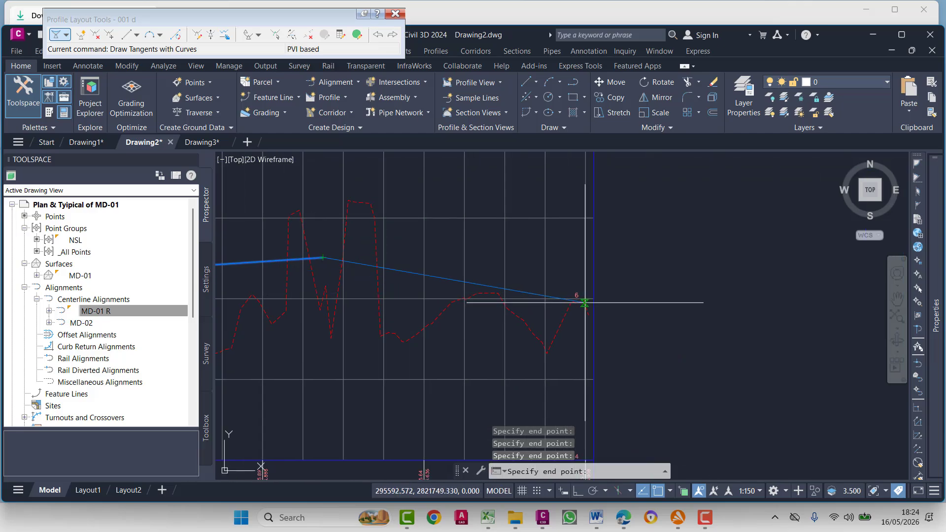
scroll(585, 302, "up", 8)
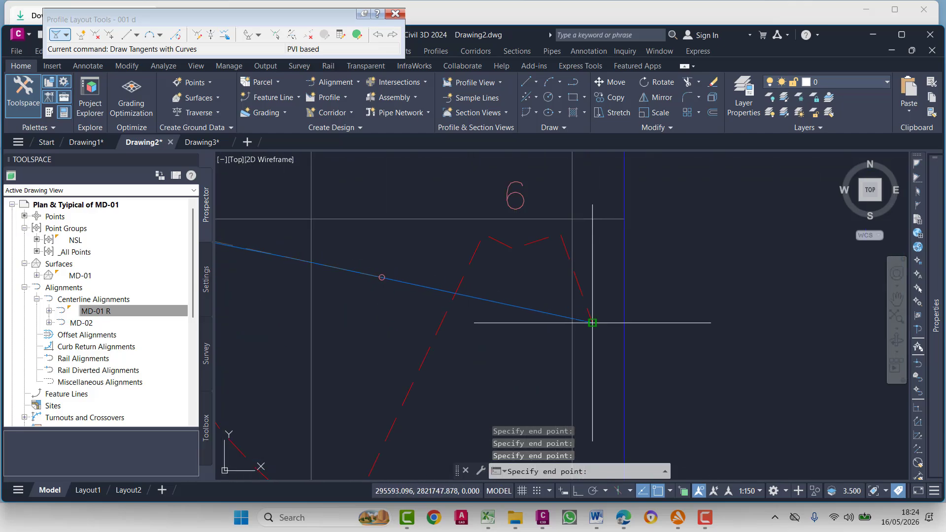
left_click(593, 323)
key("Escape")
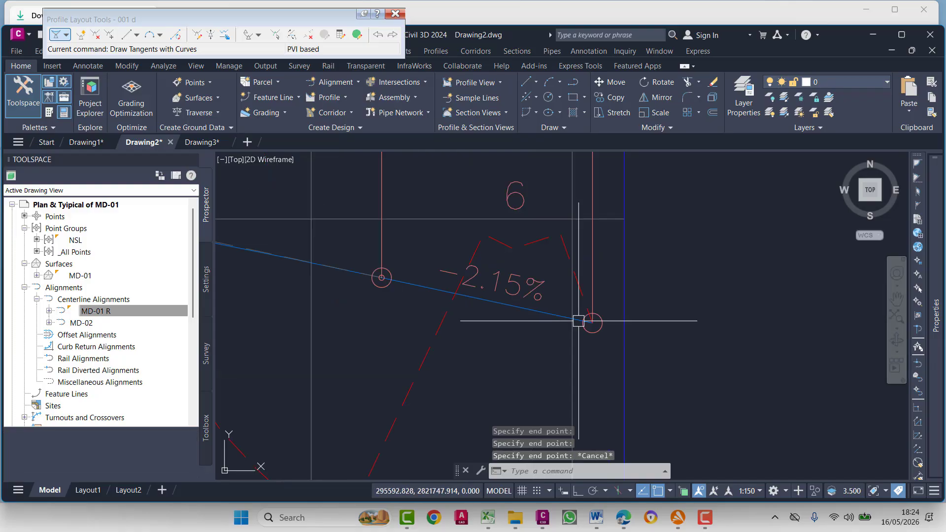
key("Escape")
key("Escape")
Examine the finished design profile against the existing ground and check the surface profile's details in the MD-01 R profile view.
scroll(572, 315, "down", 10)
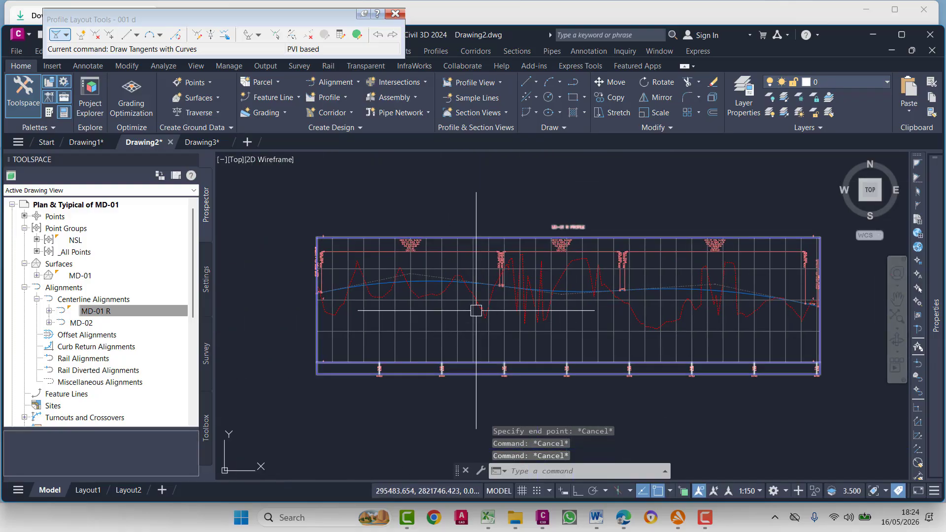
key("Escape")
middle_click_drag(476, 311, 570, 301)
middle_click_drag(536, 416, 510, 340)
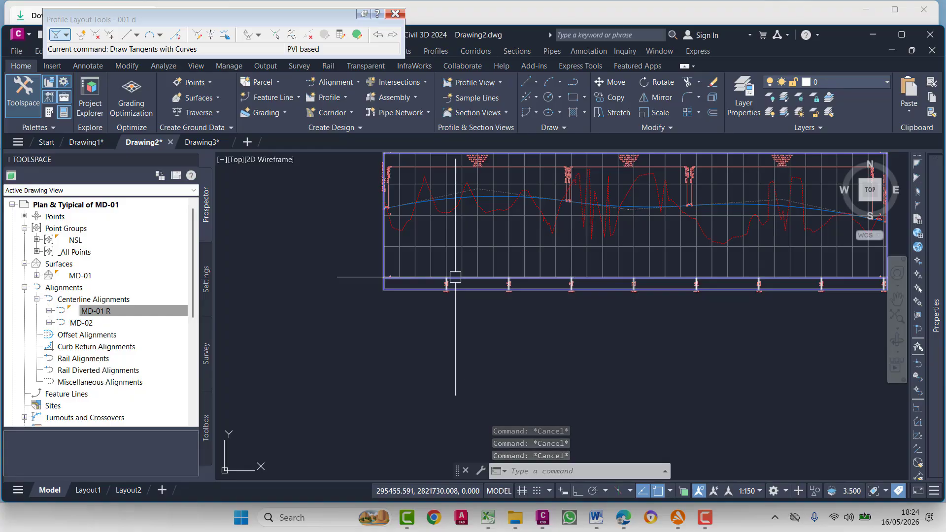
scroll(455, 276, "up", 6)
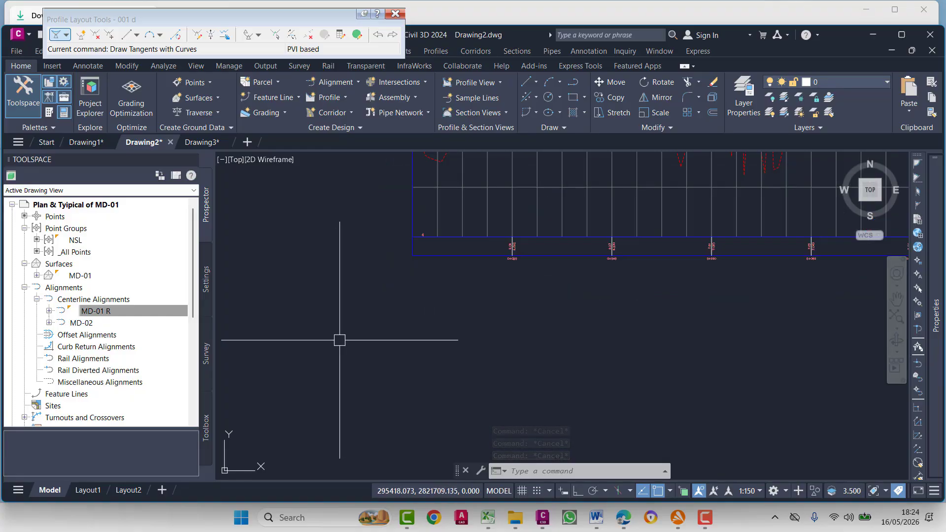
scroll(401, 274, "down", 4)
scroll(414, 203, "down", 4)
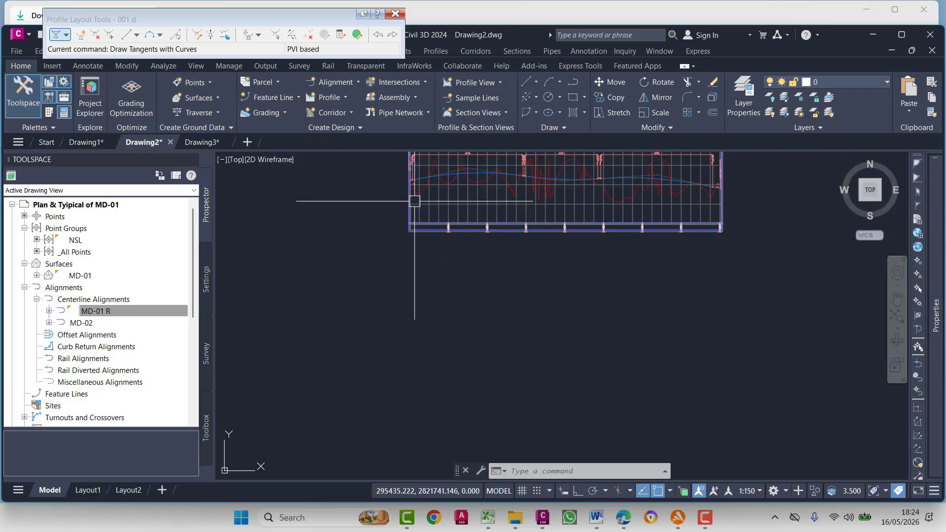
middle_click_drag(414, 201, 424, 354)
middle_click_drag(434, 399, 384, 315)
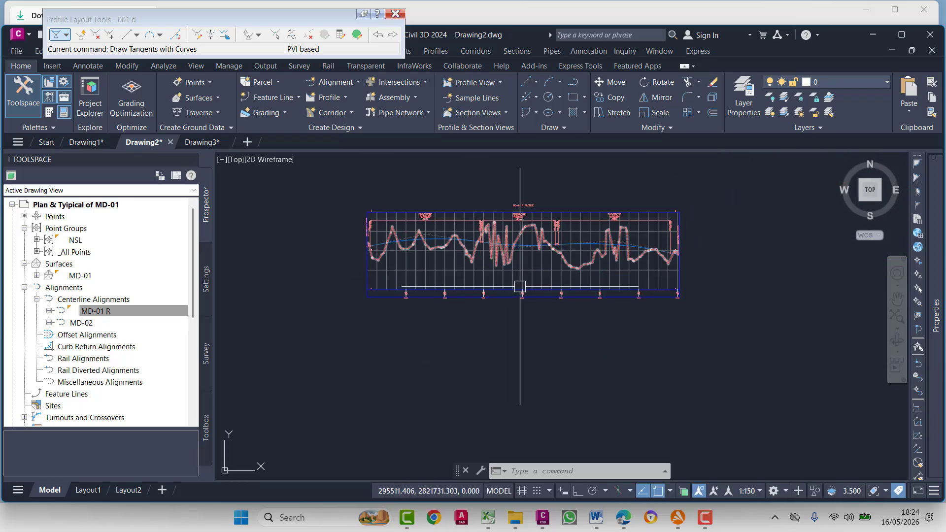
scroll(412, 306, "up", 2)
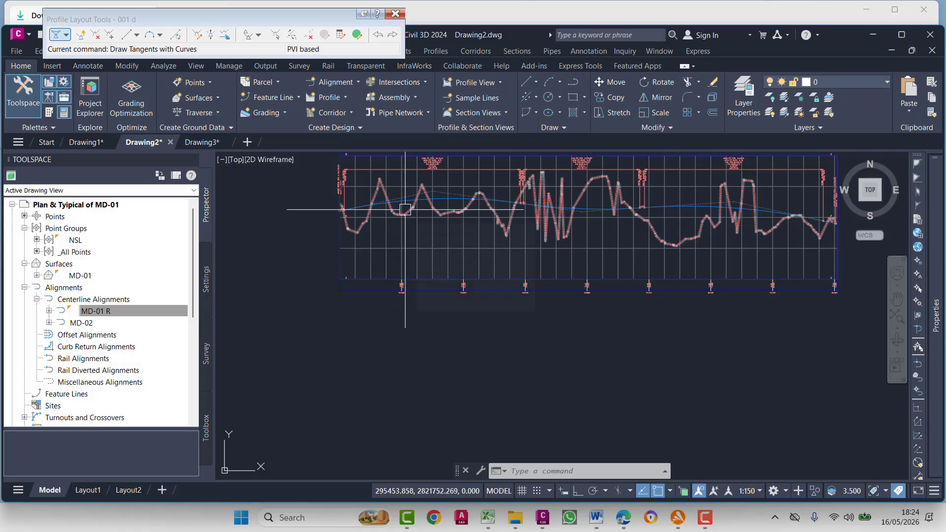
mouse_move(405, 209)
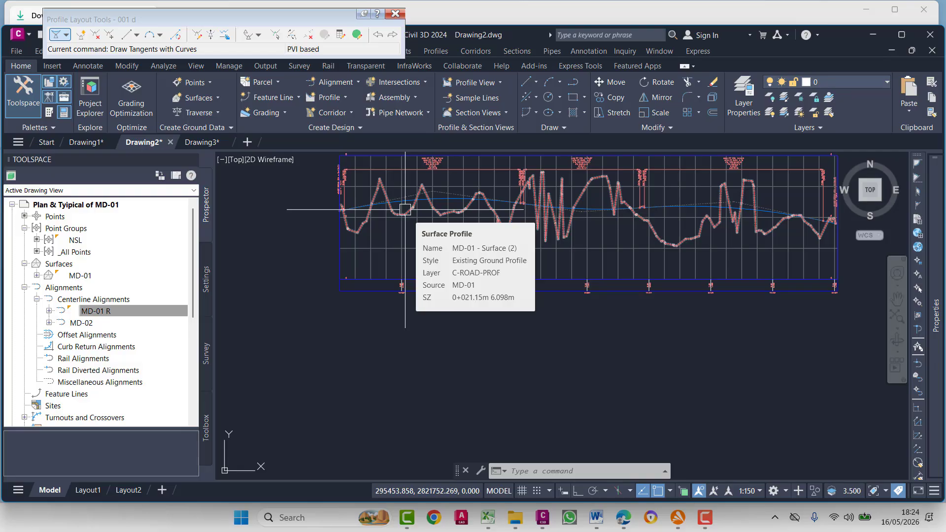
scroll(405, 209, "down", 4)
key("Escape")
key("Escape")
key("Escape")
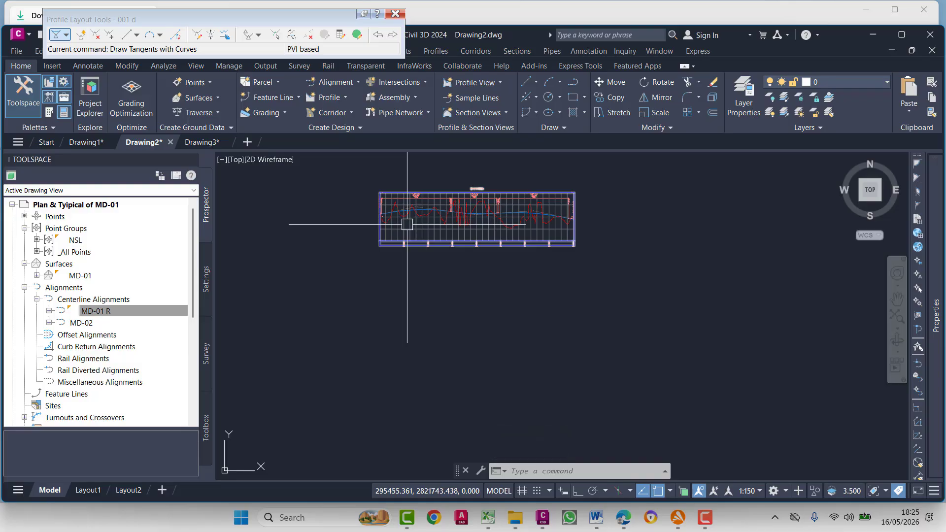
Inspect the start of the design profile and the station and elevation labels in the band below the grid.
scroll(451, 224, "up", 4)
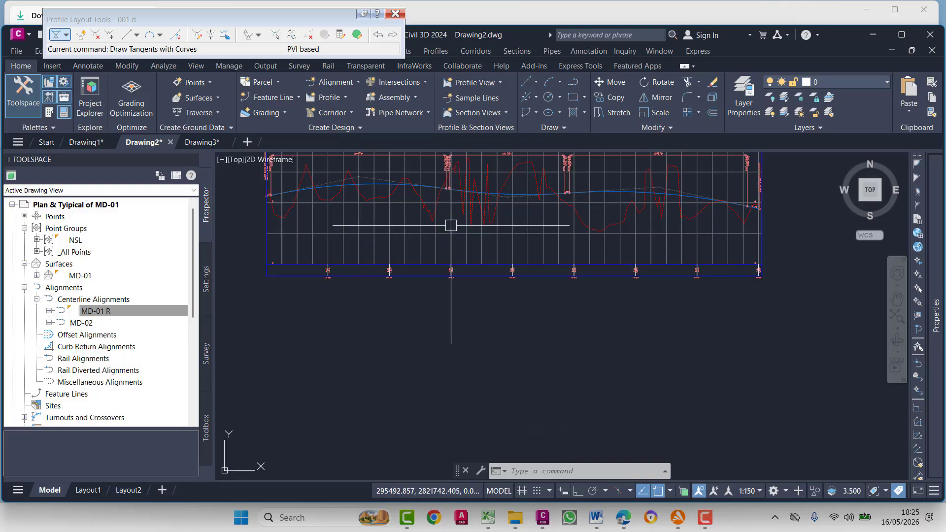
middle_click_drag(452, 224, 549, 318)
scroll(394, 302, "up", 7)
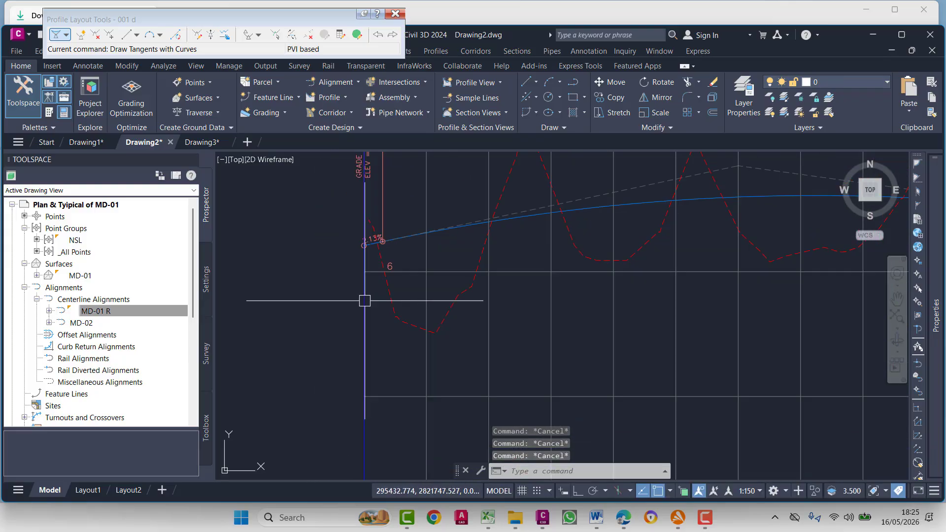
scroll(439, 216, "down", 2)
middle_click_drag(493, 371, 461, 296)
scroll(439, 288, "up", 2)
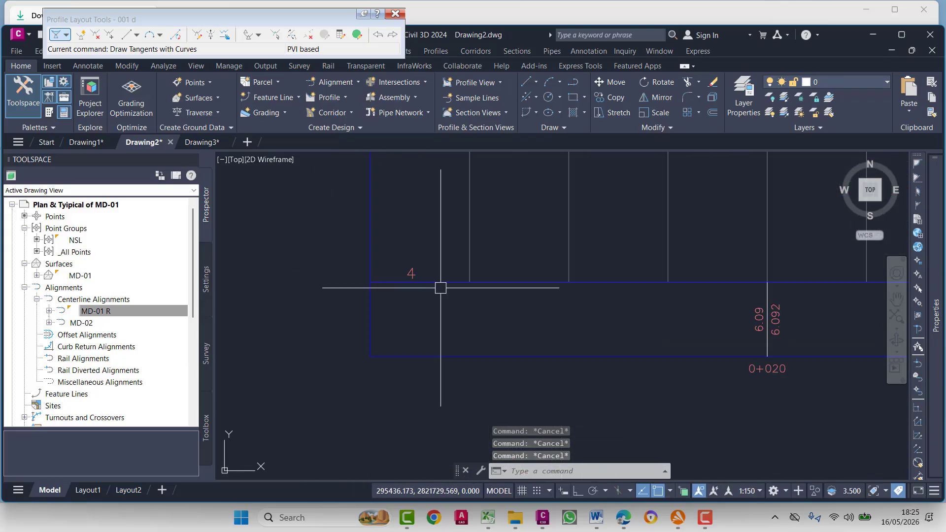
scroll(527, 309, "down", 2)
scroll(513, 393, "down", 5)
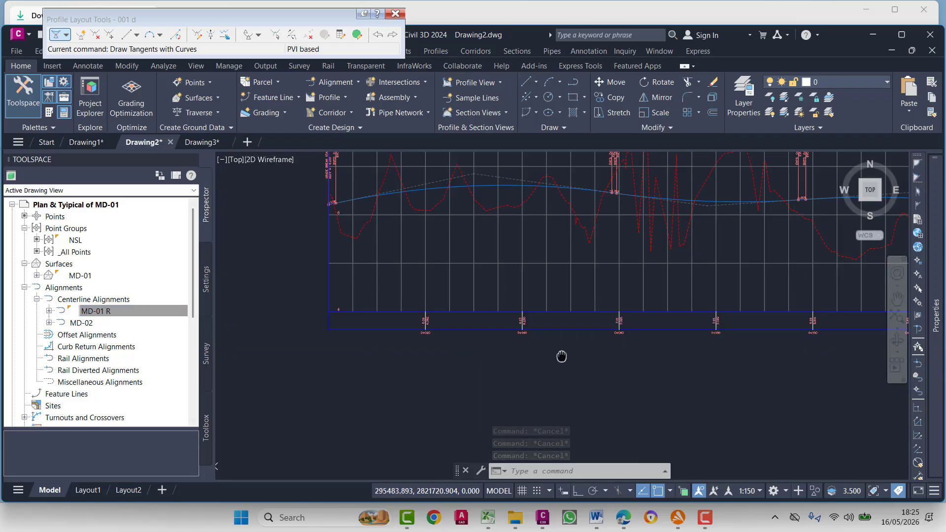
middle_click_drag(562, 355, 419, 316)
scroll(491, 337, "down", 4)
middle_click_drag(261, 352, 581, 332)
scroll(524, 334, "up", 4)
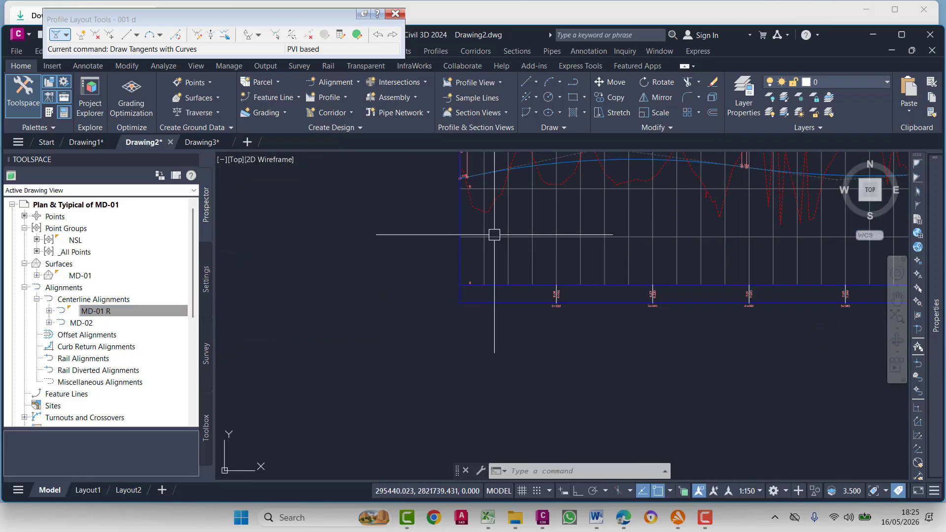
Remove the existing profile data band from the bottom of the EG Profile view in its properties.
left_click(494, 230)
left_click(500, 244)
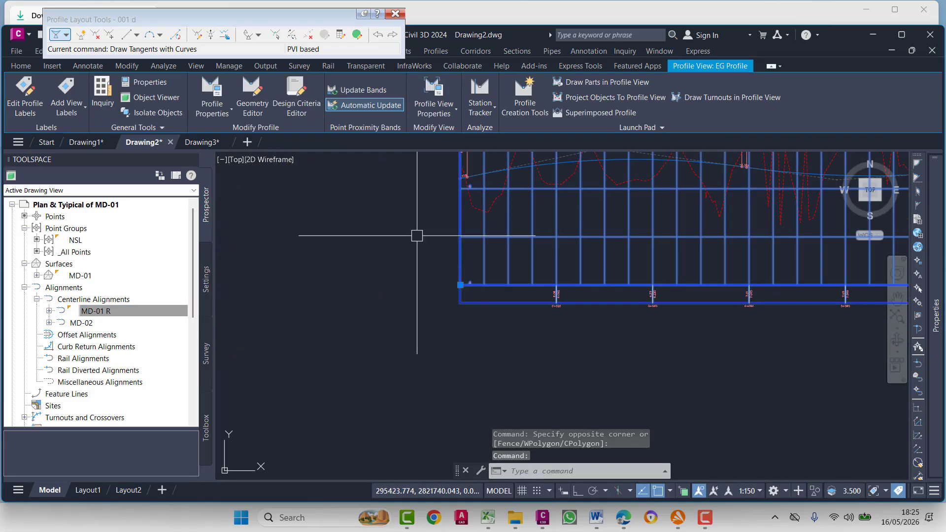
right_click(275, 196)
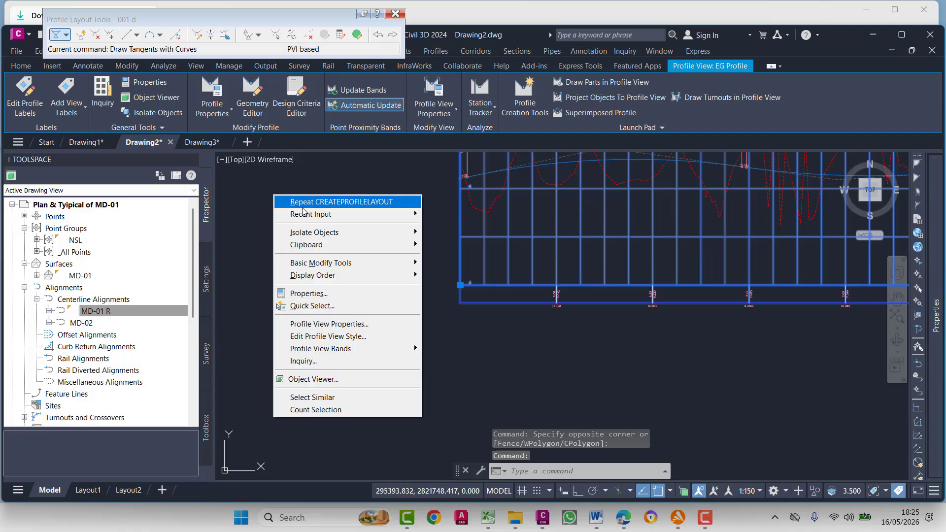
left_click(362, 323)
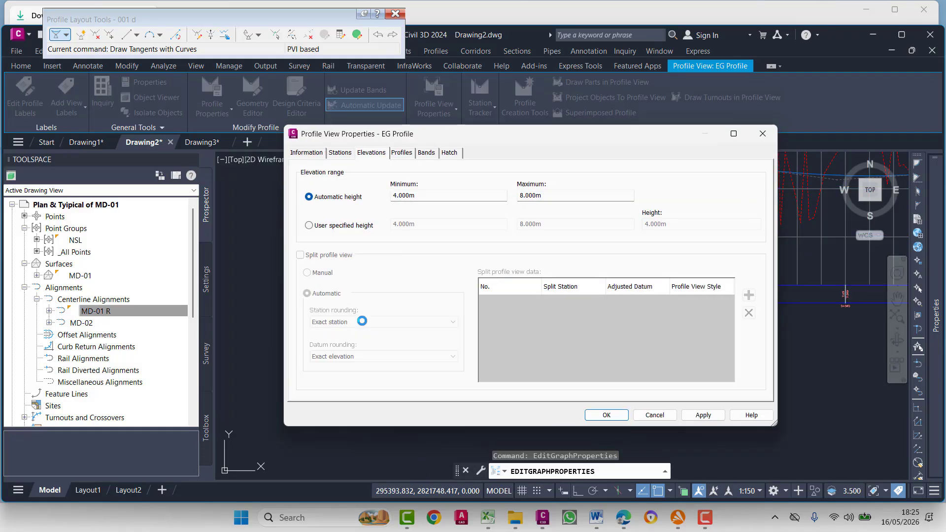
left_click(423, 155)
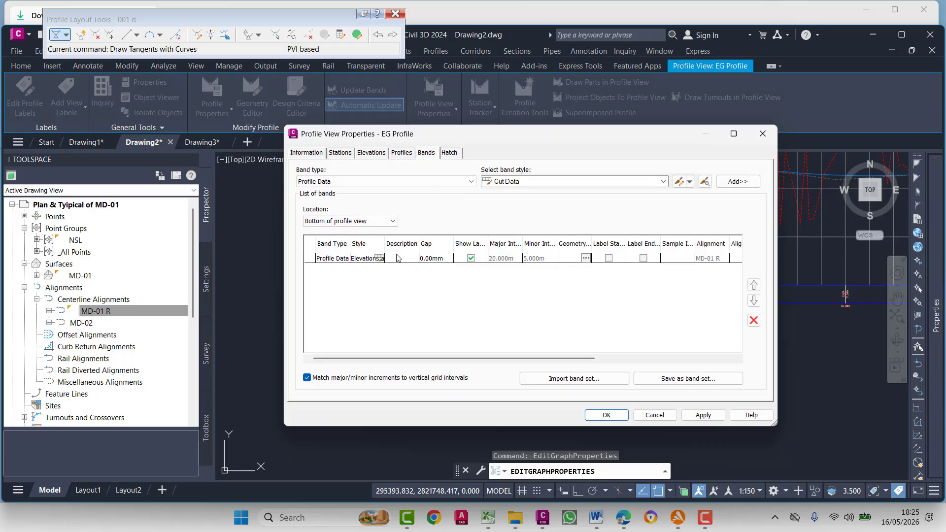
left_click(752, 321)
Add a profile data band in the Stations style below the profile view, accepting the default geometry points, and apply it.
left_click(600, 181)
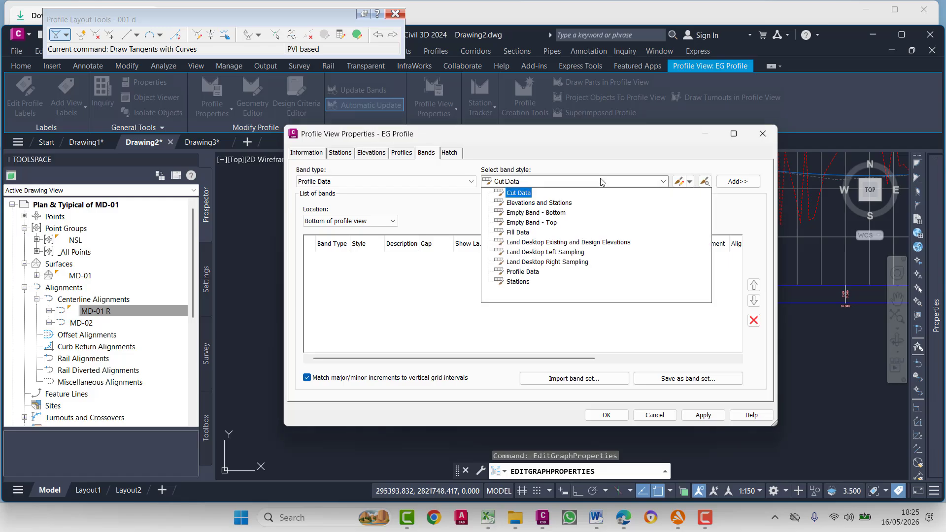
left_click(518, 282)
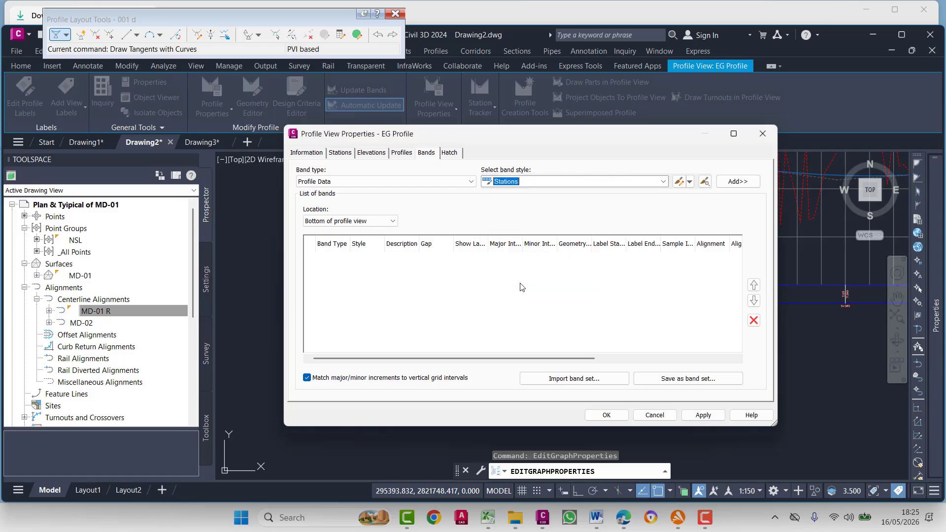
left_click(738, 182)
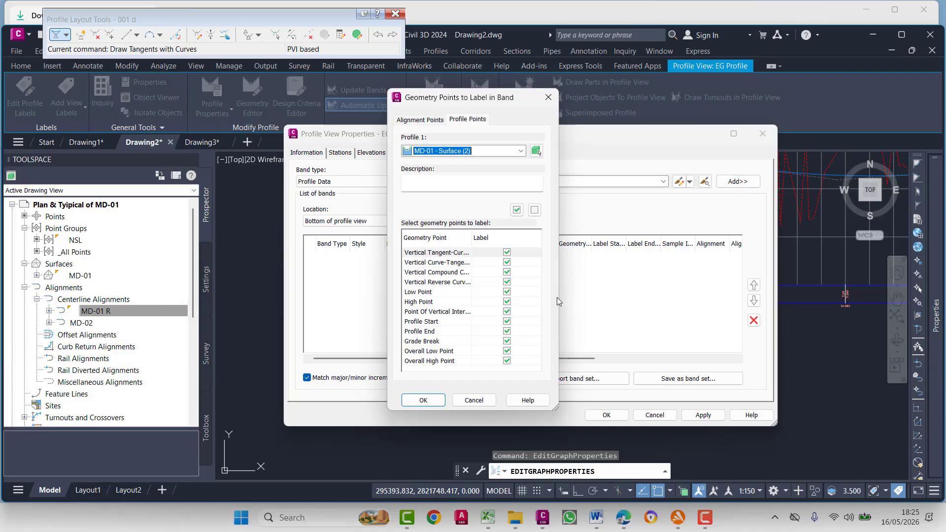
left_click(424, 400)
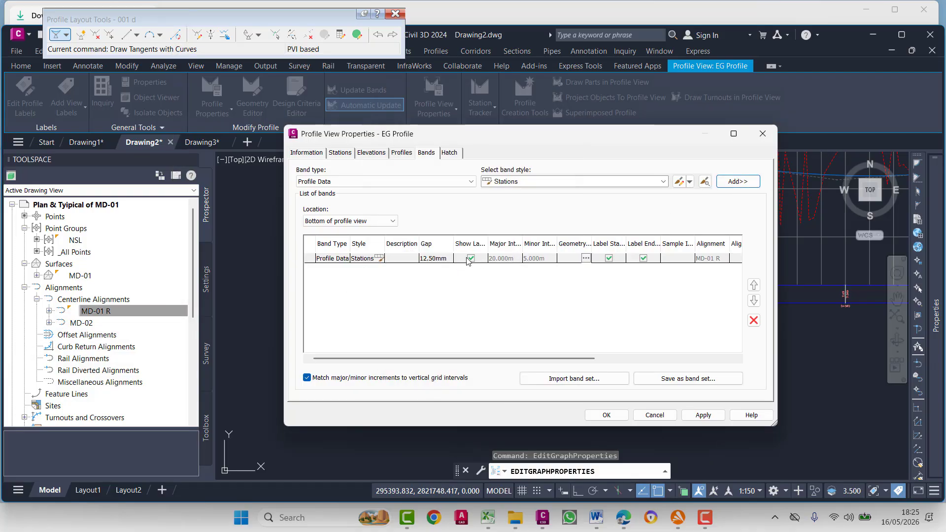
left_click(703, 414)
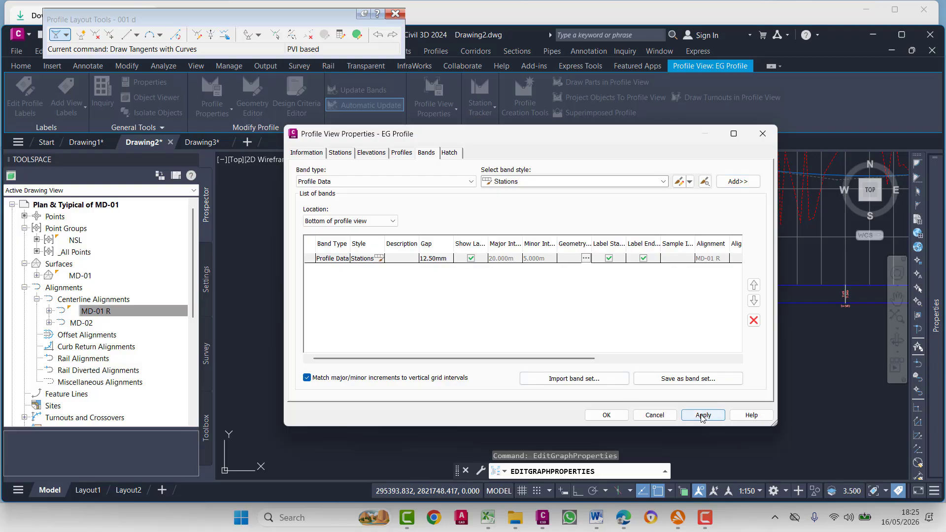
left_click(606, 415)
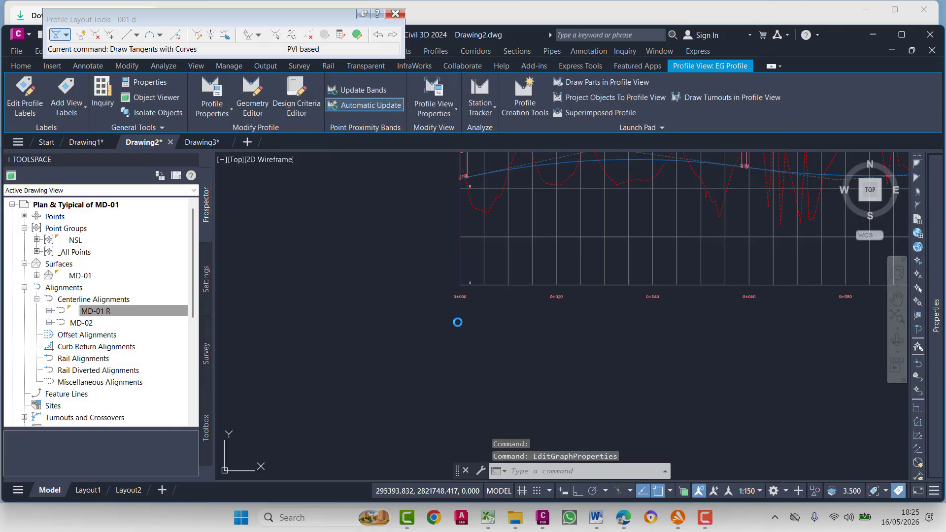
Examine the station labels beneath the profile view's grid, from the starting edge along its length.
scroll(456, 314, "up", 1)
scroll(465, 282, "up", 1)
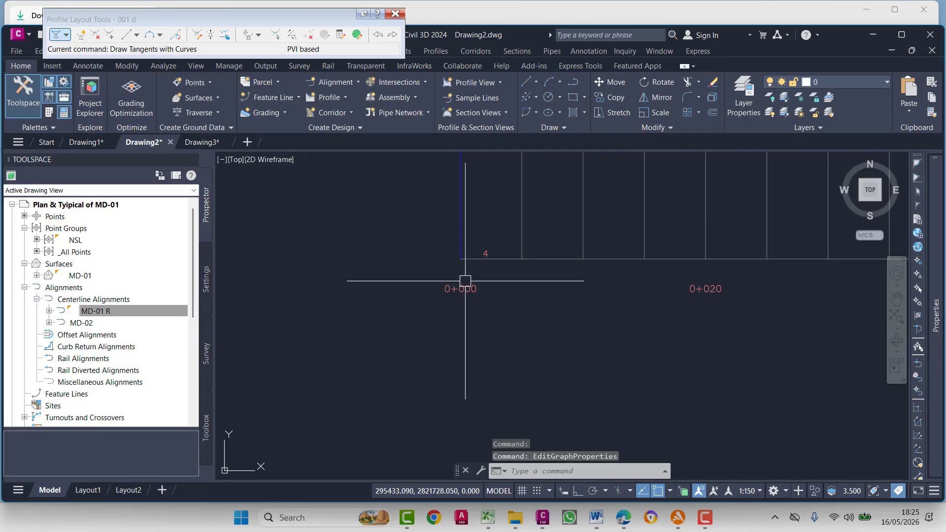
scroll(466, 299, "down", 3)
middle_click_drag(553, 322, 161, 321)
middle_click_drag(456, 316, 617, 318)
middle_click_drag(414, 316, 507, 305)
middle_click_drag(333, 292, 465, 294)
scroll(440, 299, "up", 5)
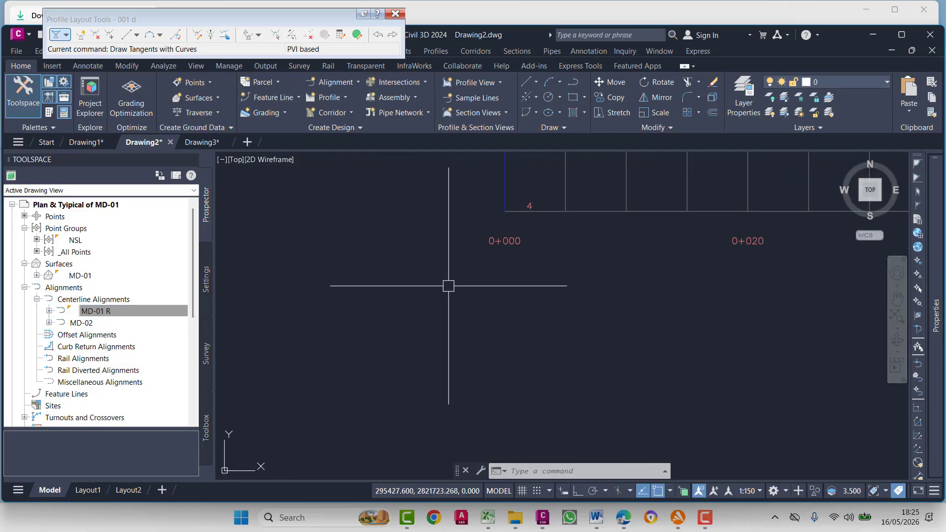
Open the Stations band style for editing from the profile view's list of bands.
left_click(442, 241)
right_click(441, 241)
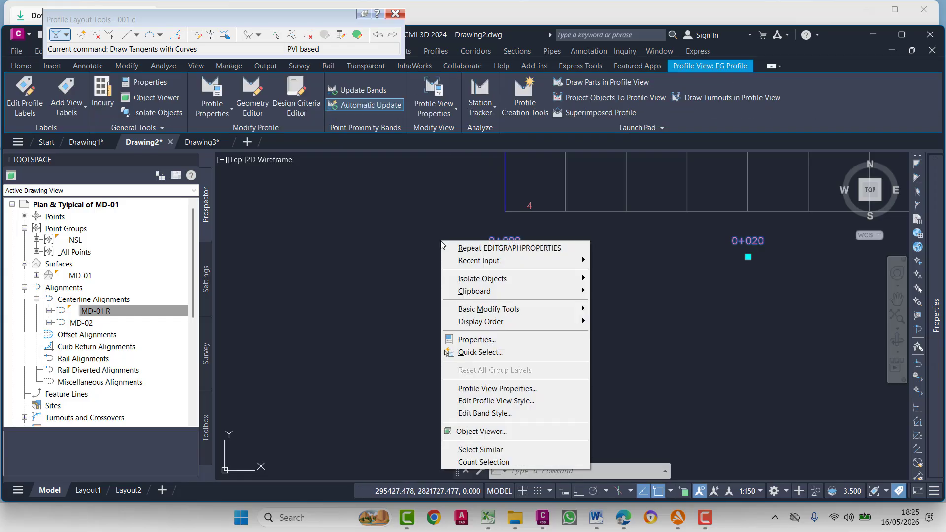
left_click(503, 389)
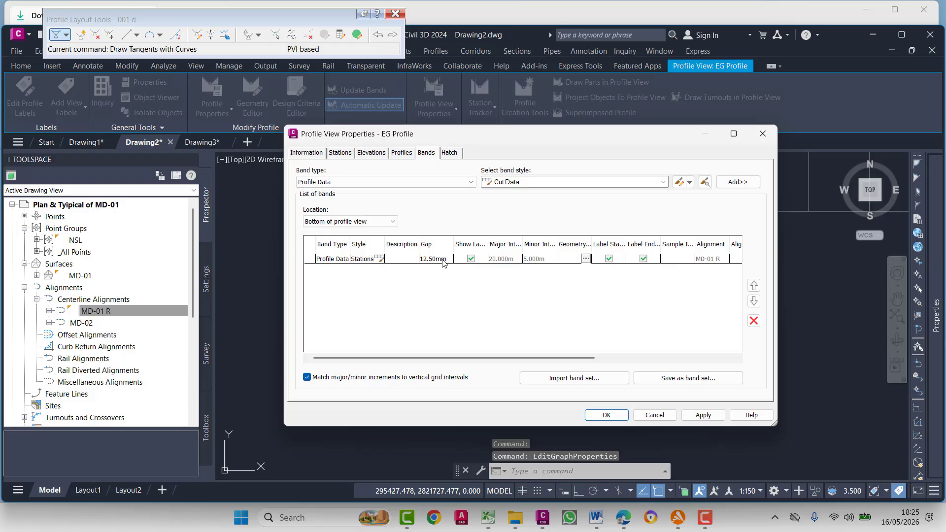
left_click(450, 260)
left_click(445, 261)
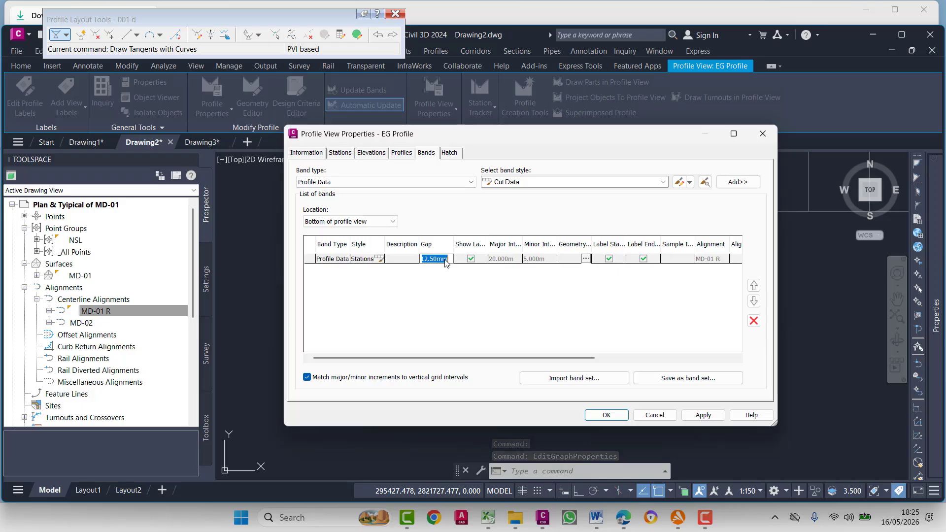
mouse_move(474, 131)
left_mouse_down()
mouse_move(498, 292)
mouse_move(504, 439)
left_mouse_up()
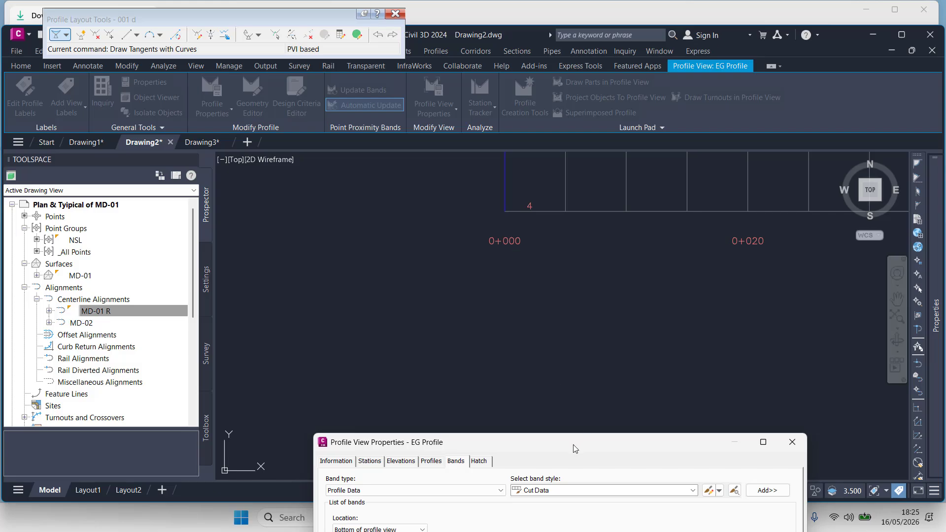
left_click_drag(573, 444, 569, 195)
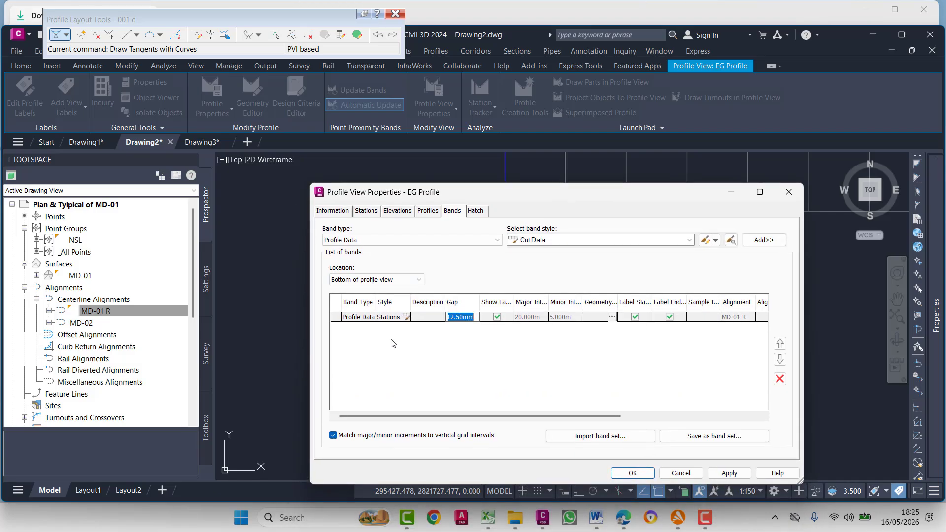
left_click(458, 353)
left_click(408, 317)
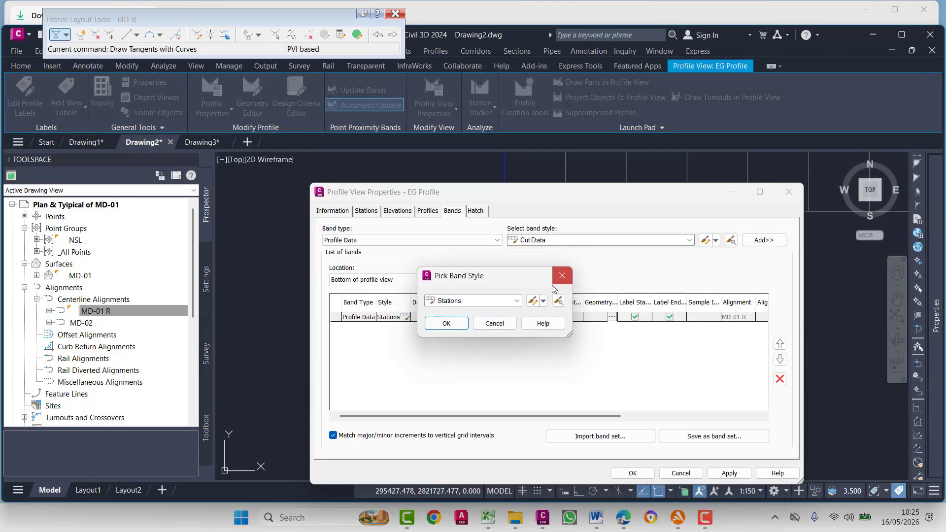
left_click(534, 301)
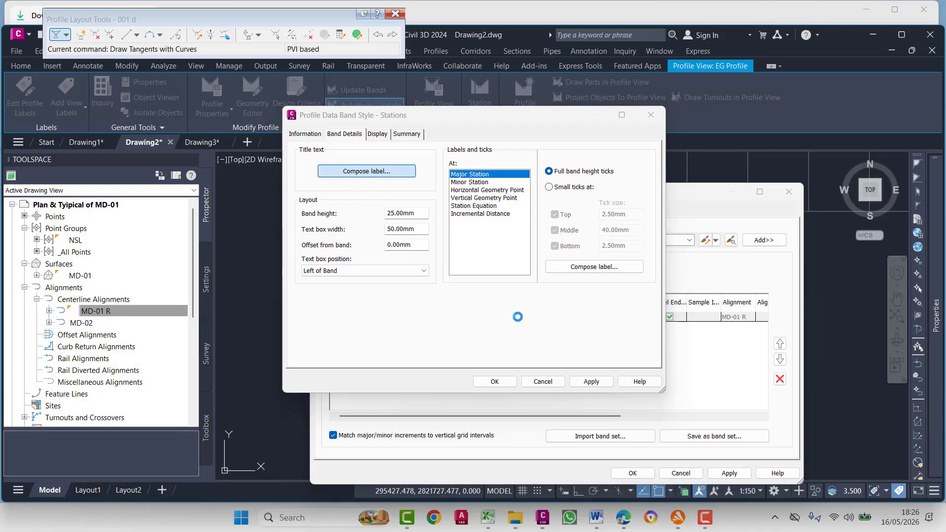
Open the band title label for composing and set its text anchor point to Middle Center.
mouse_move(564, 330)
middle_mouse_down()
mouse_move(628, 288)
mouse_move(568, 300)
middle_mouse_up()
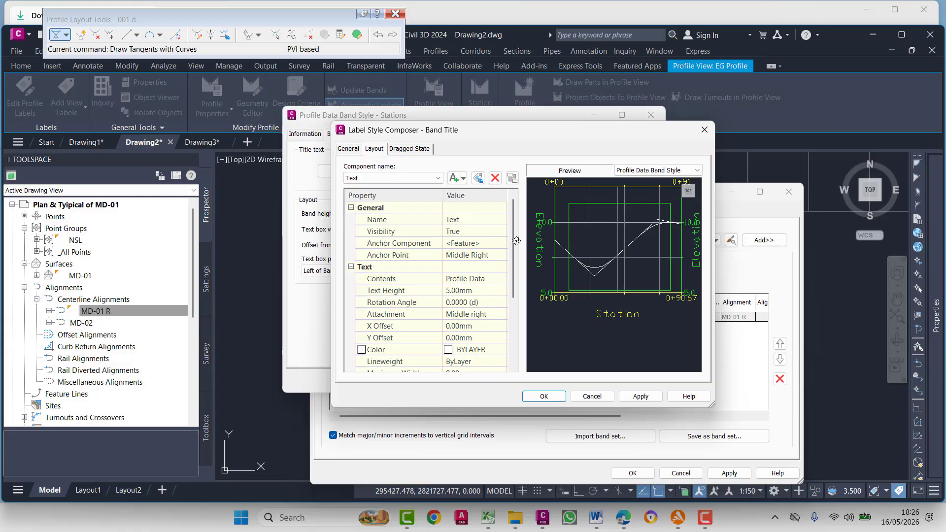
left_click(460, 255)
left_click(461, 255)
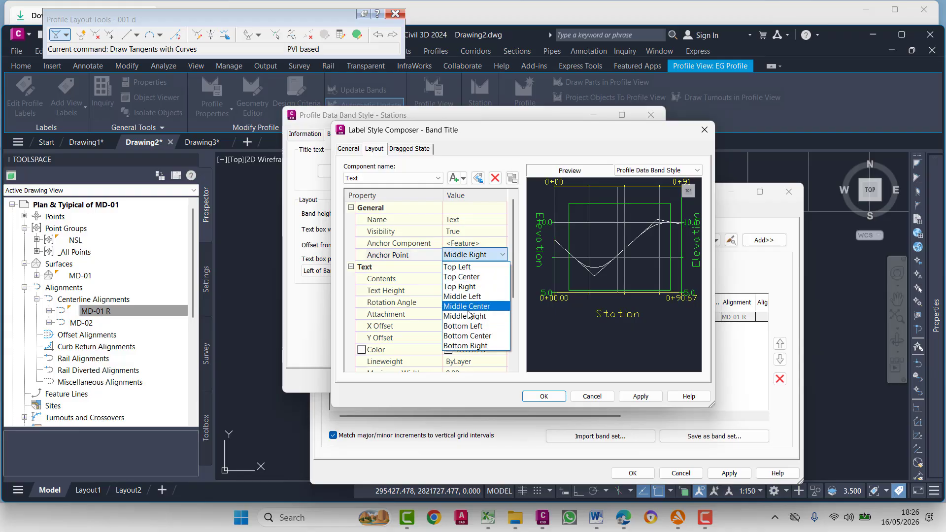
left_click(467, 306)
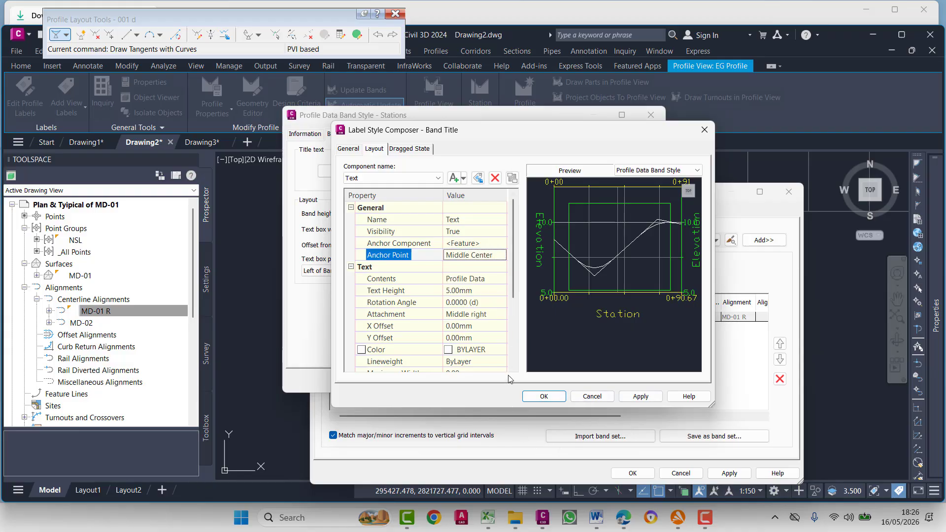
Replace the band title's text contents with "Station".
left_click(486, 279)
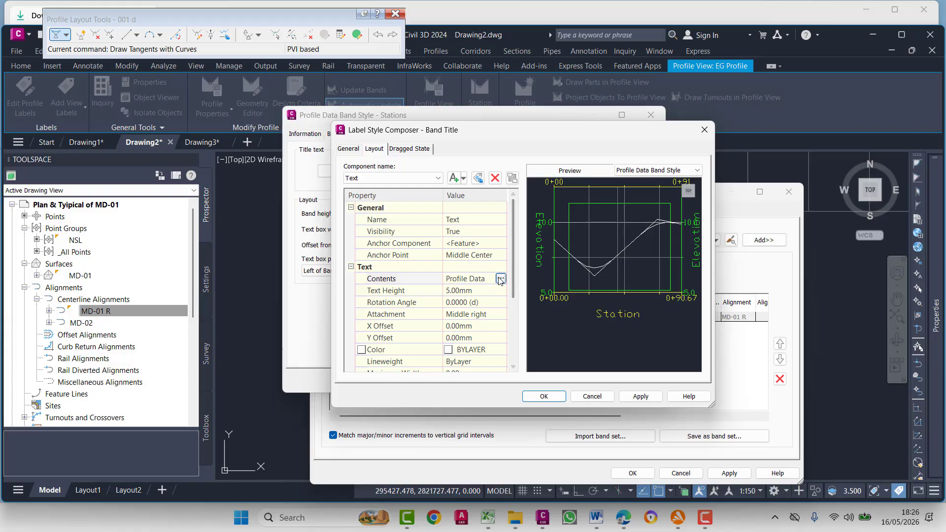
left_click(500, 279)
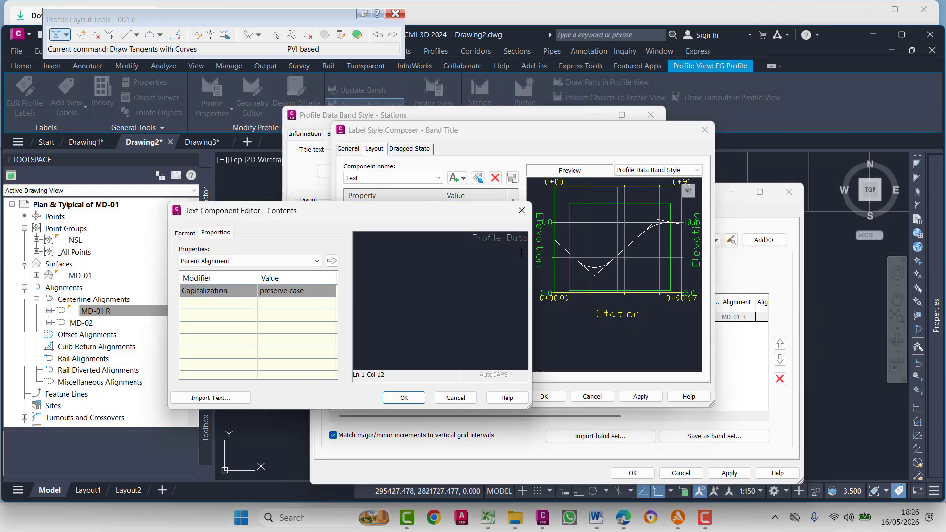
key("ctrl+a")
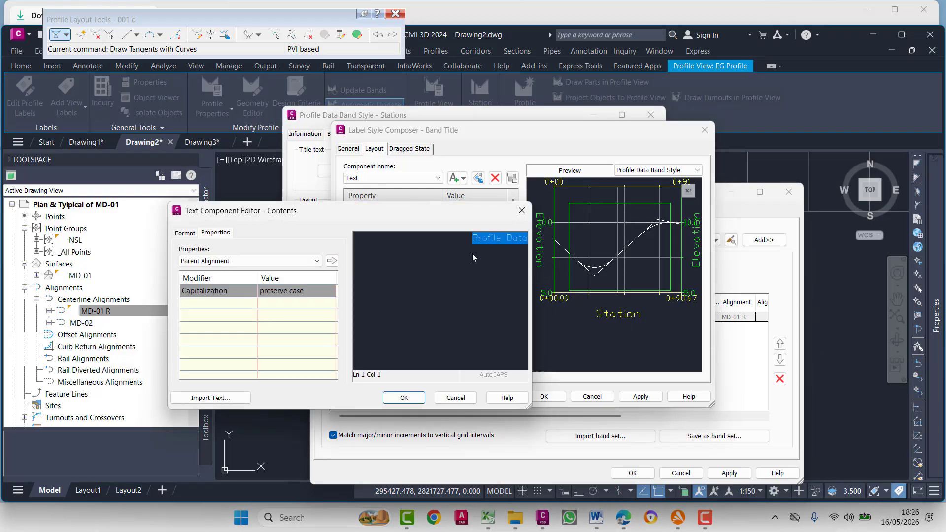
left_click(241, 260)
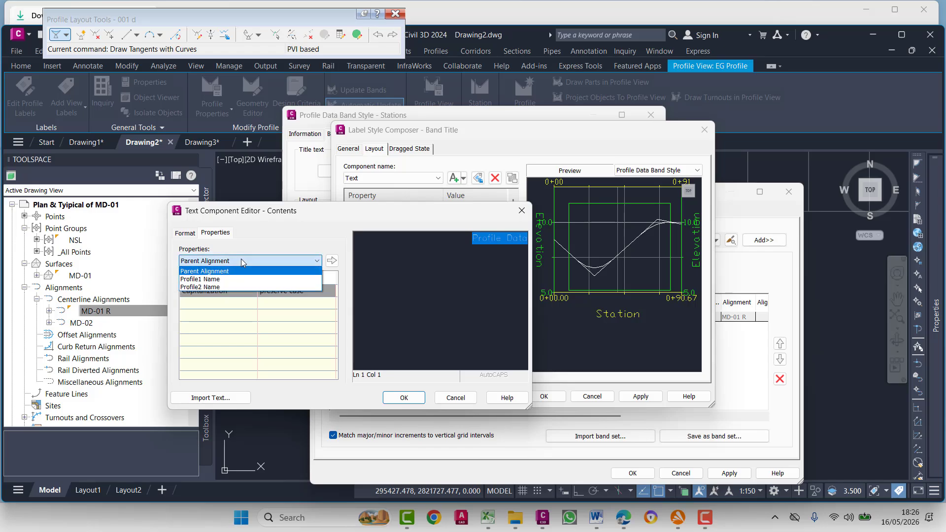
left_click(241, 259)
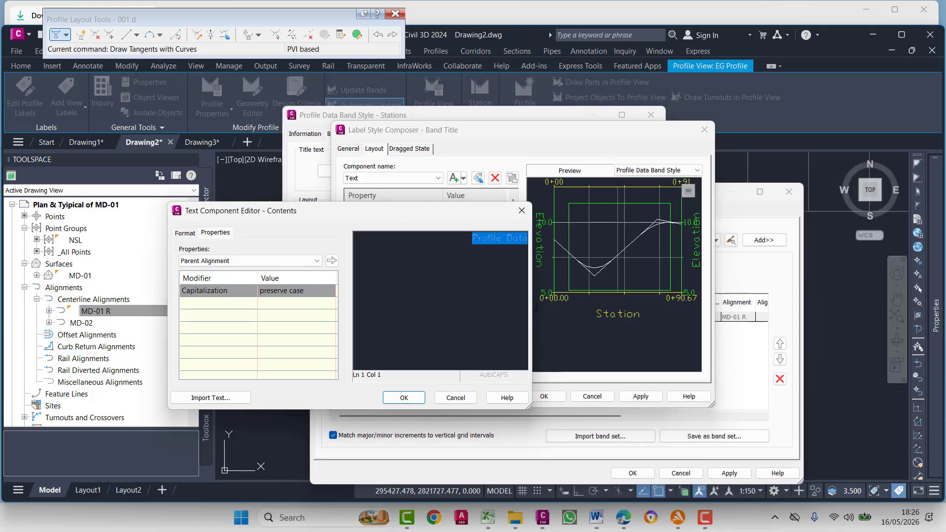
left_click(504, 246)
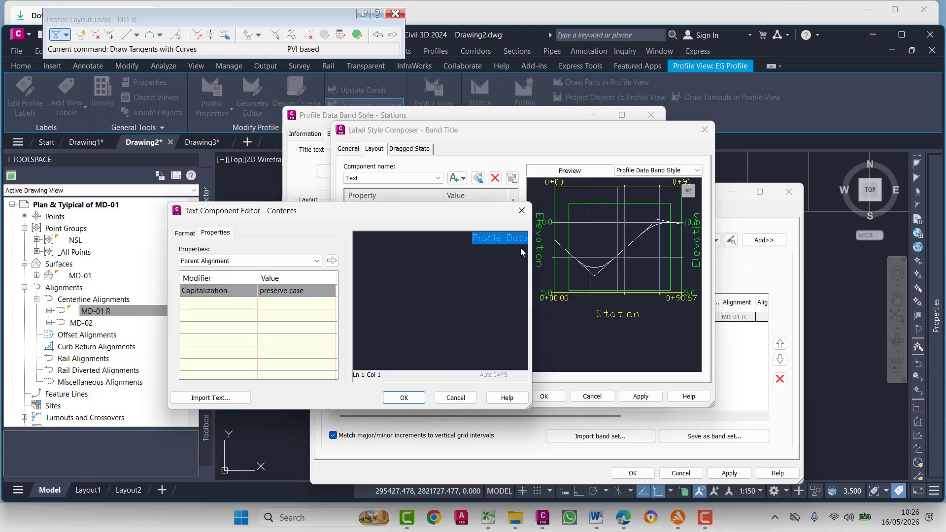
key("Delete")
type("Stat")
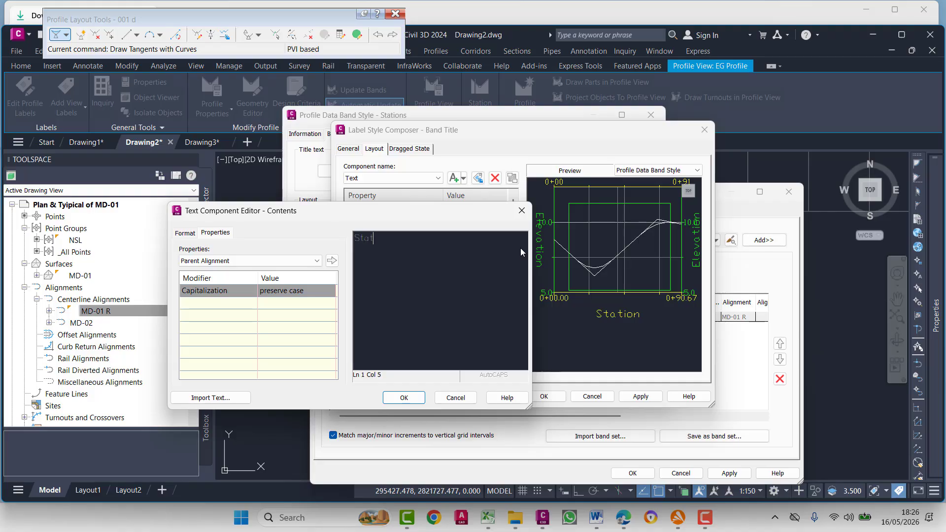
type("ions")
key("BackSpace")
Format the Station title text with center justification, the Times New Roman font and yellow color, and accept the contents.
key("shift+Home")
left_click(184, 233)
left_click(199, 284)
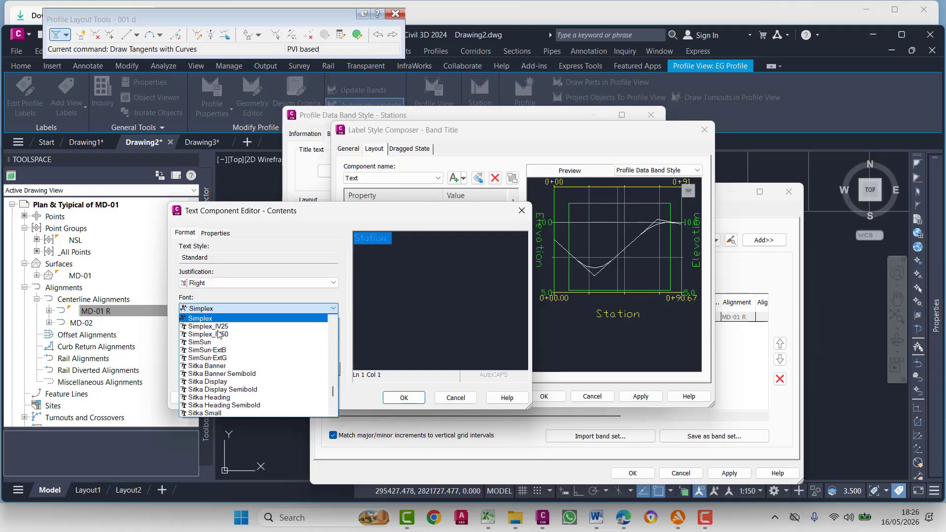
left_click(198, 300)
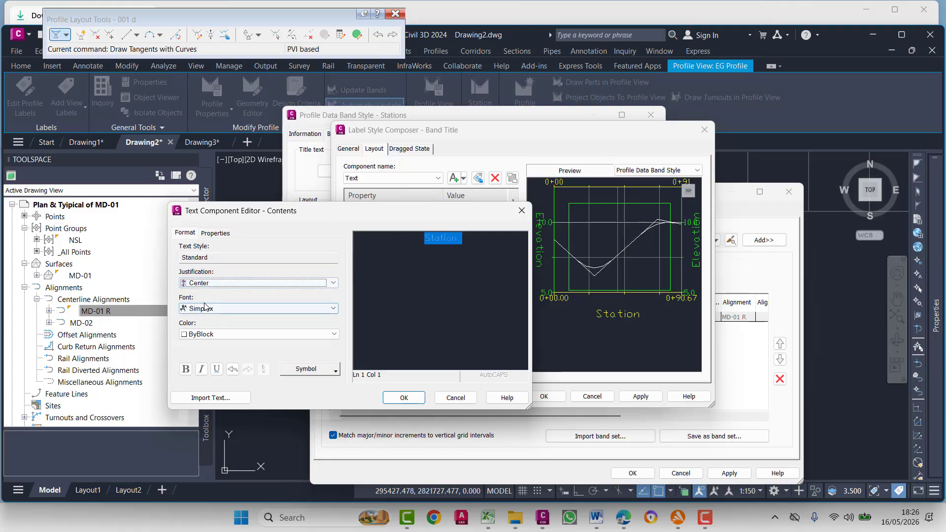
left_click(206, 309)
type("ti")
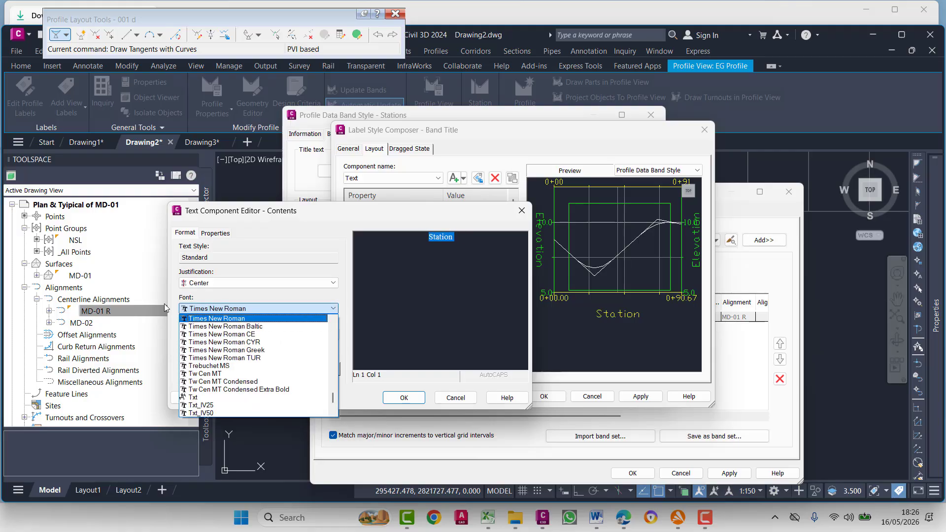
left_click(190, 321)
left_click(202, 334)
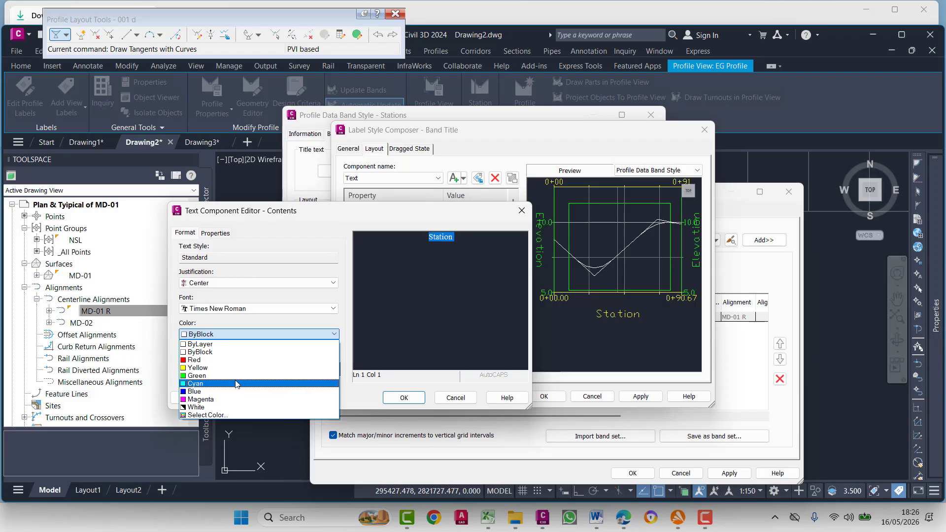
left_click(202, 368)
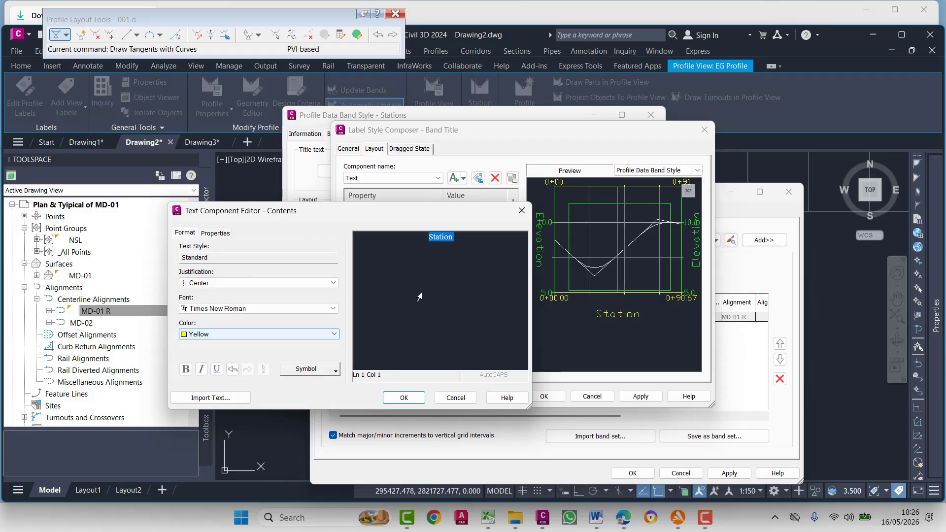
left_click(404, 398)
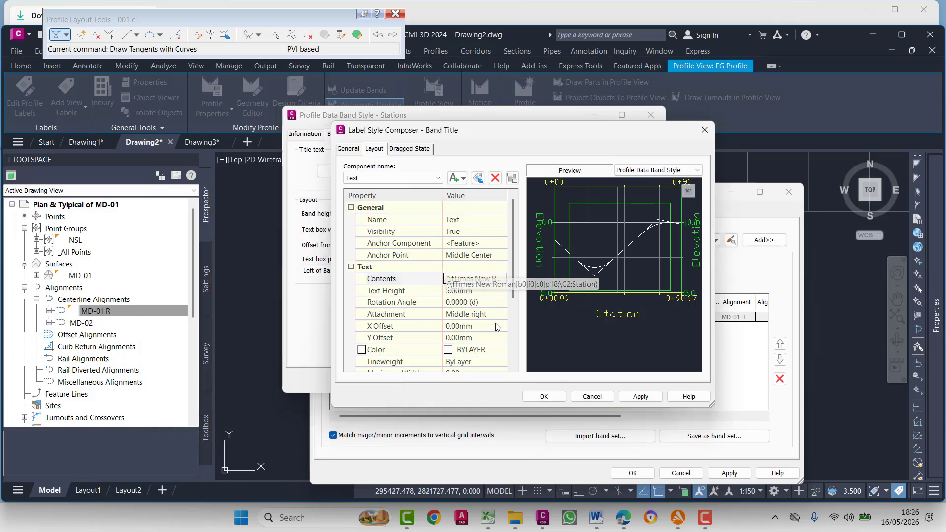
Accept the band title label and make the Stations band's Band Border, Band Title Box and Band Title Box Text visible.
left_click(640, 396)
left_click(544, 397)
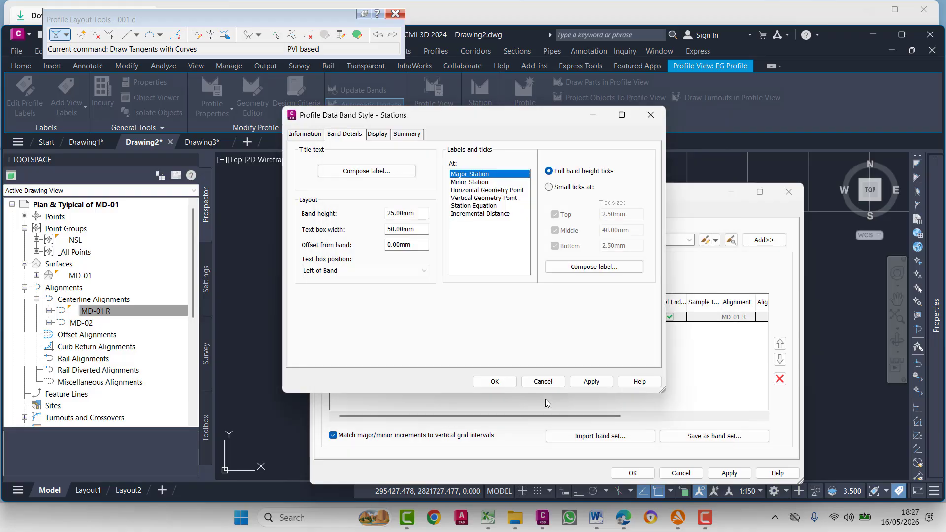
left_click(377, 135)
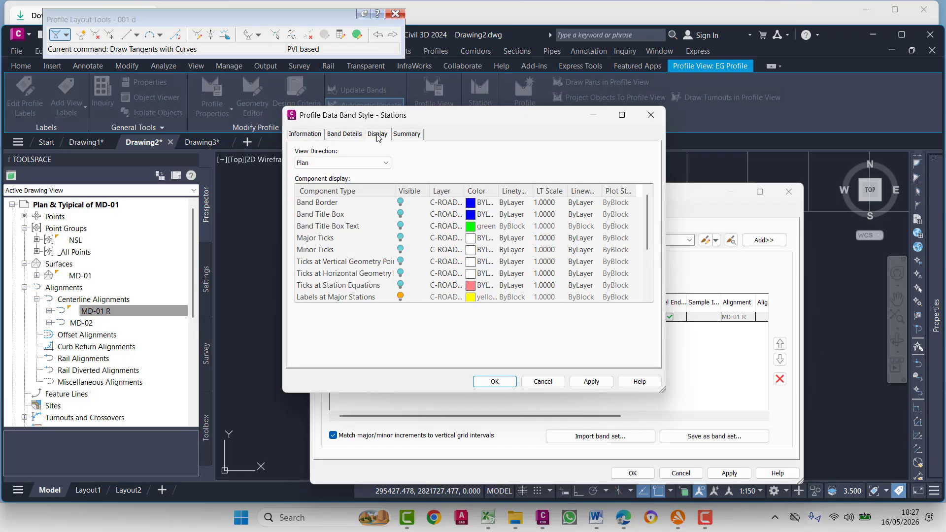
left_click(400, 203)
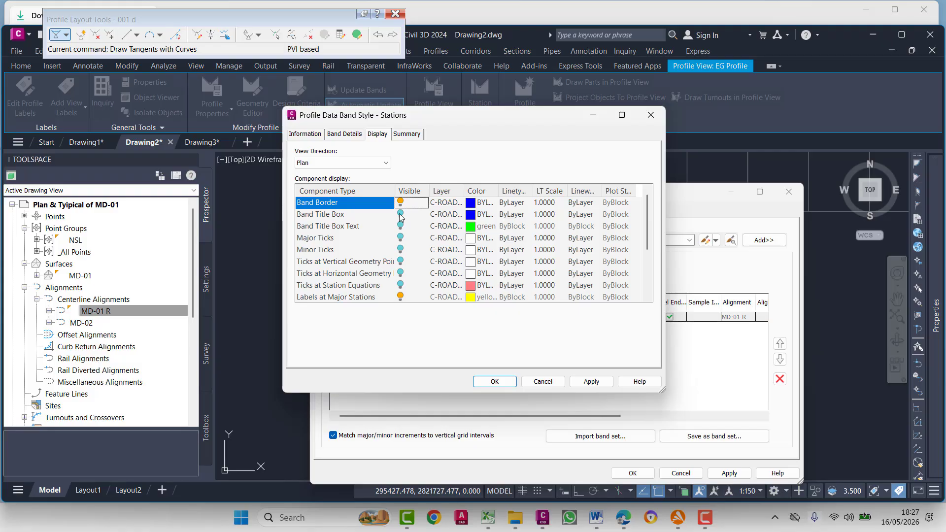
left_click(401, 215)
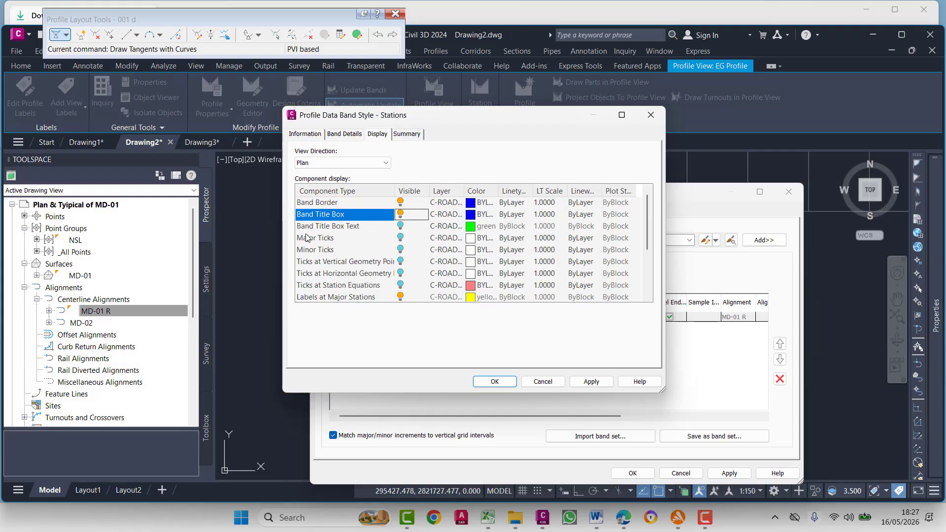
left_click(399, 227)
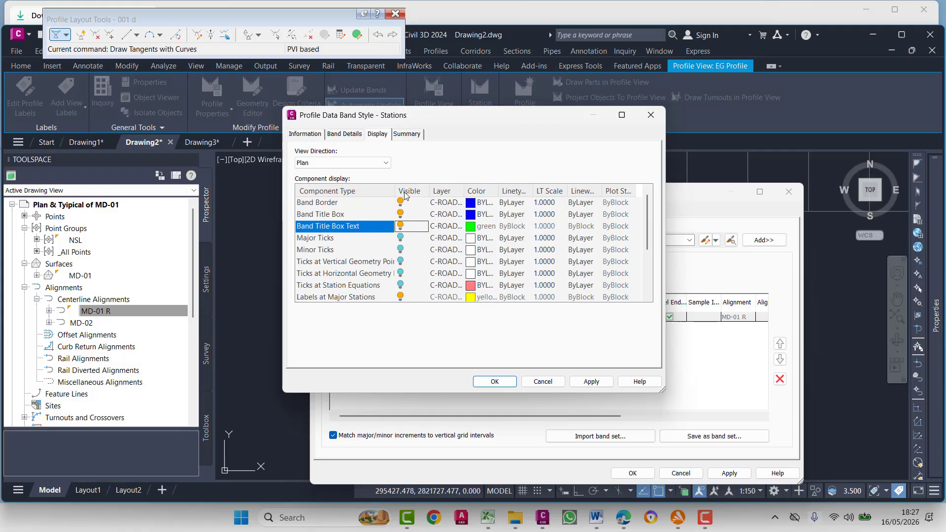
left_click(591, 383)
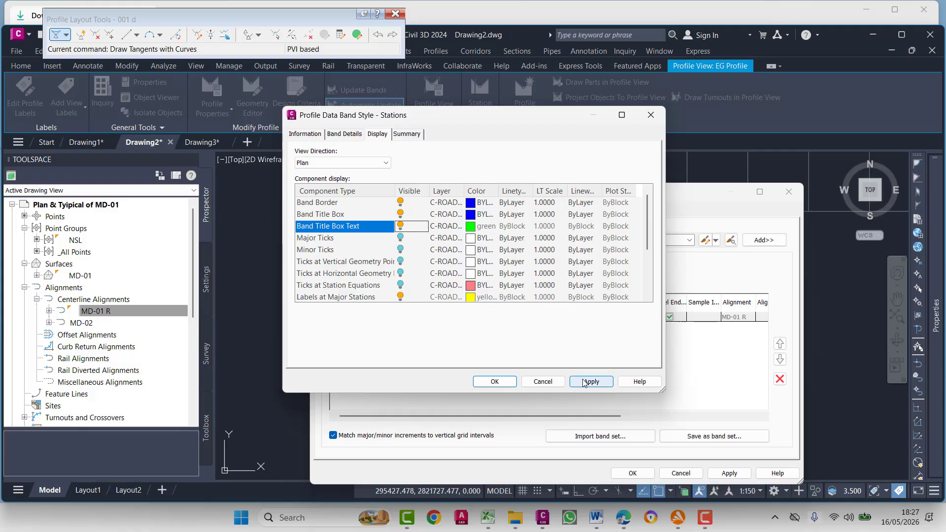
left_click(504, 385)
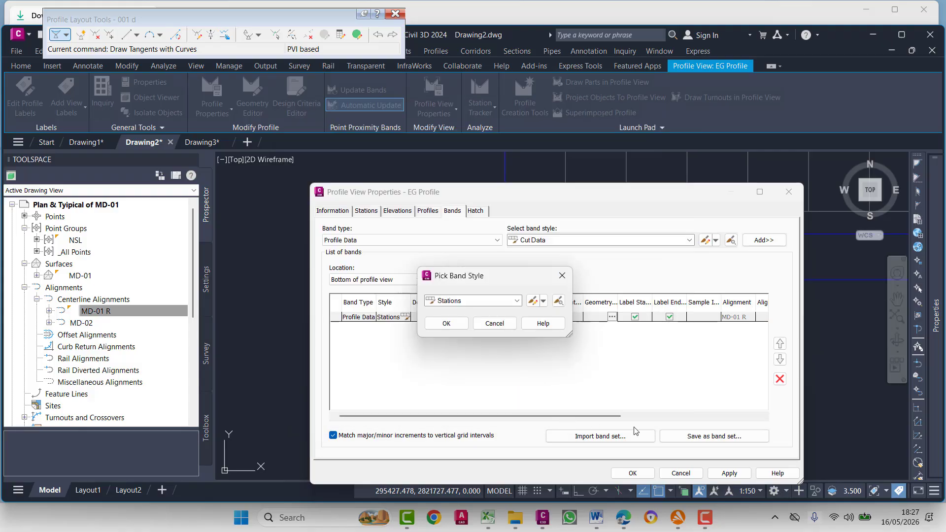
Accept the Stations band style, apply it to the profile view, and check the Station title in the drawing.
left_click(448, 323)
left_click(729, 473)
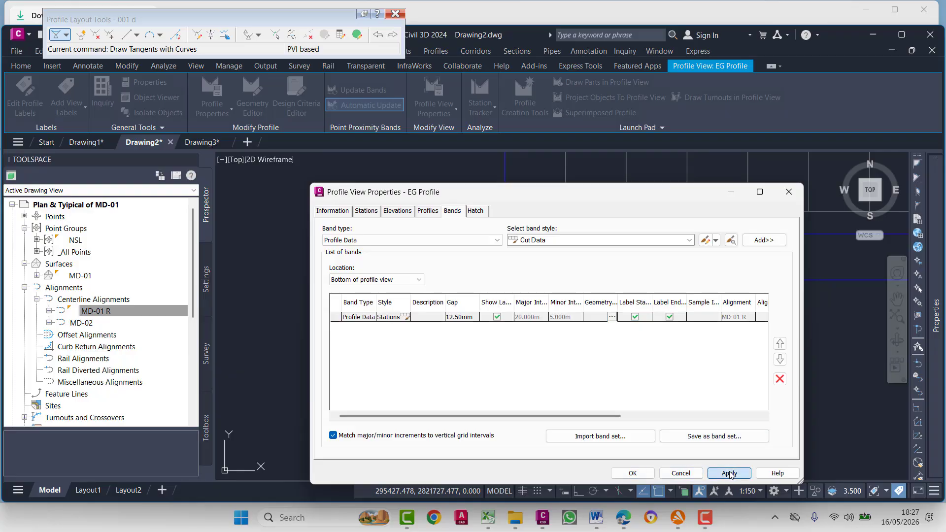
left_click(633, 473)
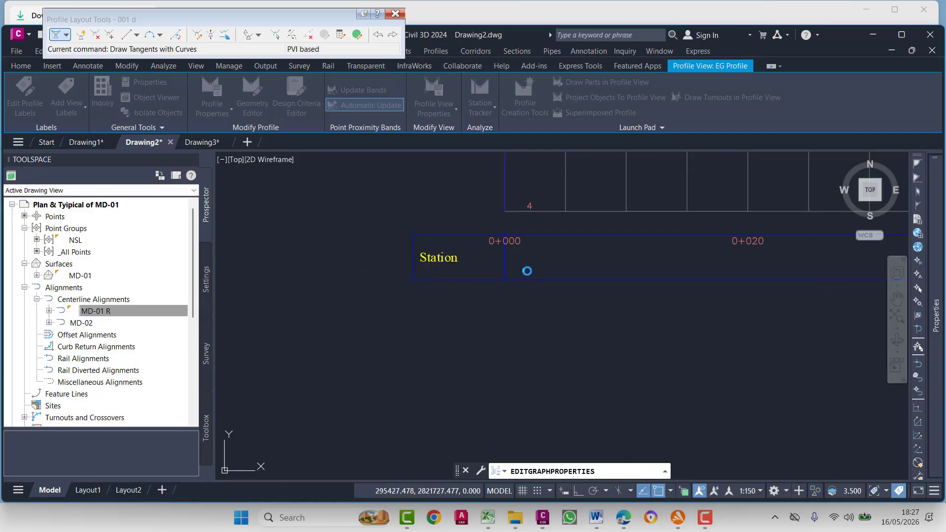
scroll(517, 270, "up", 2)
scroll(530, 269, "up", 2)
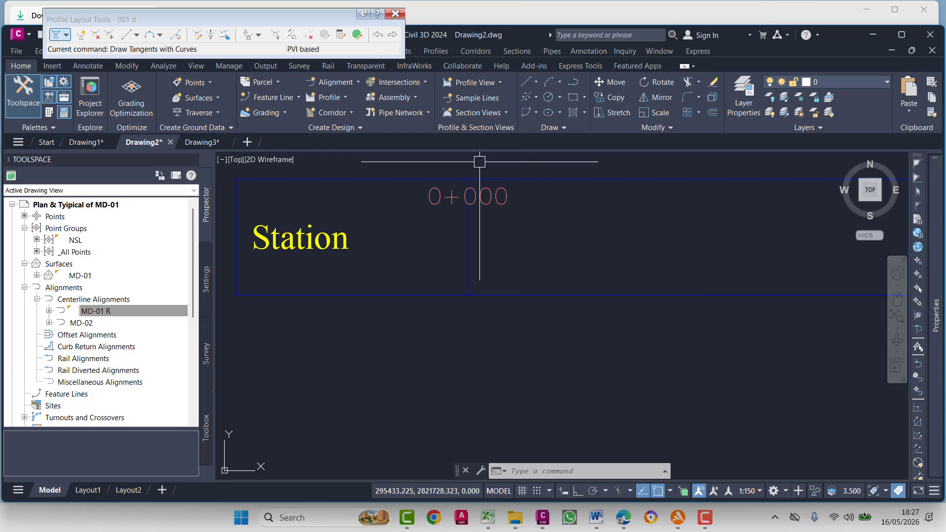
scroll(327, 348, "down", 2)
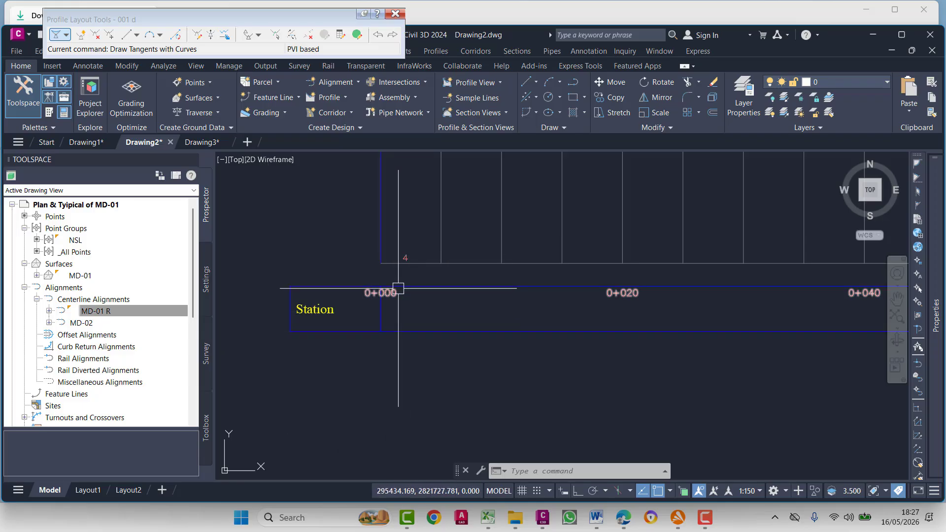
Set the Stations band's gap to 0 mm in the profile view's properties and apply the change.
left_click(329, 284)
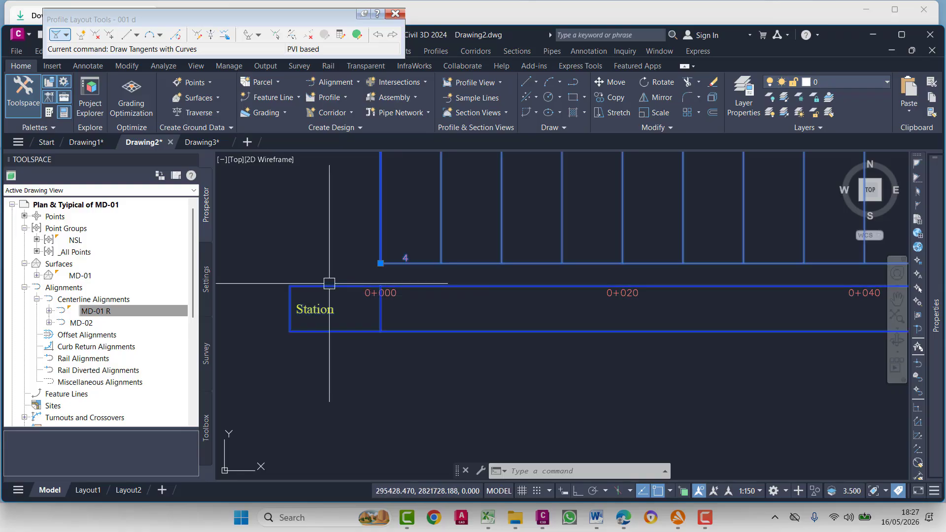
right_click(329, 283)
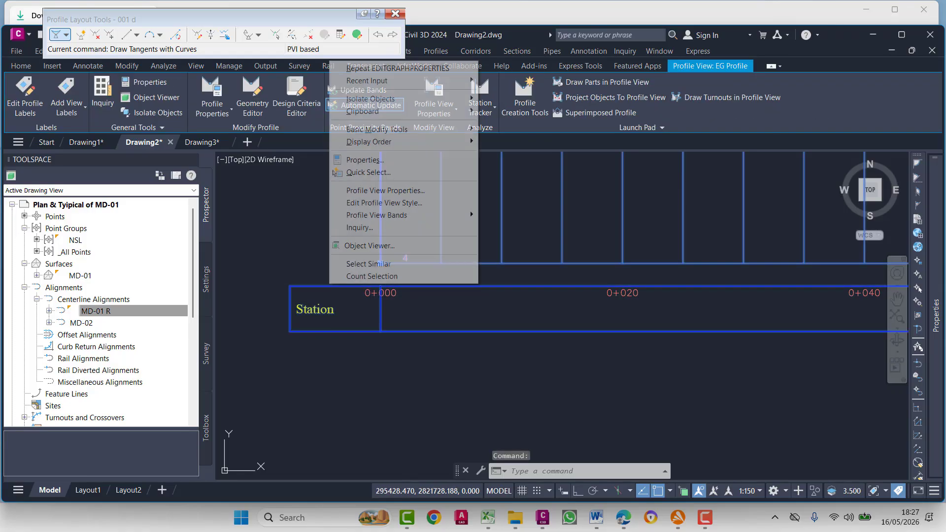
left_click(387, 190)
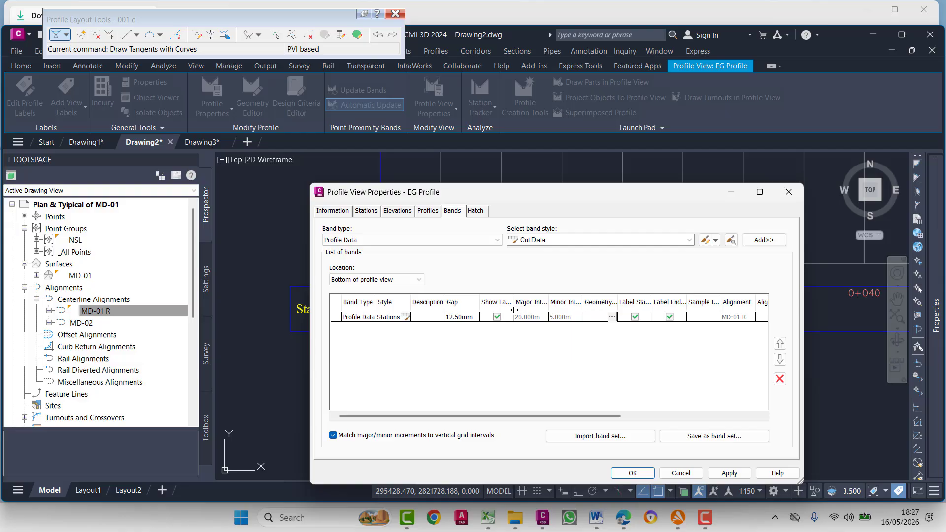
double_click(466, 317)
type("0")
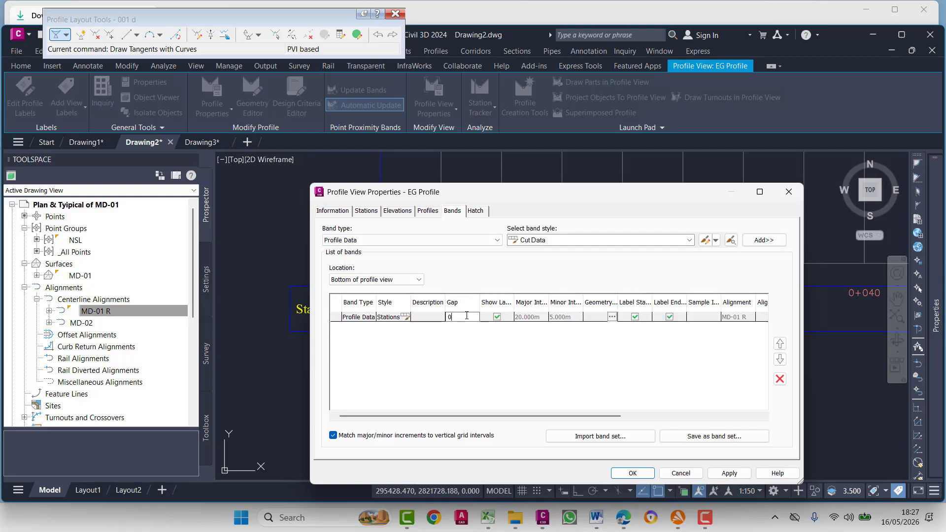
left_click(729, 473)
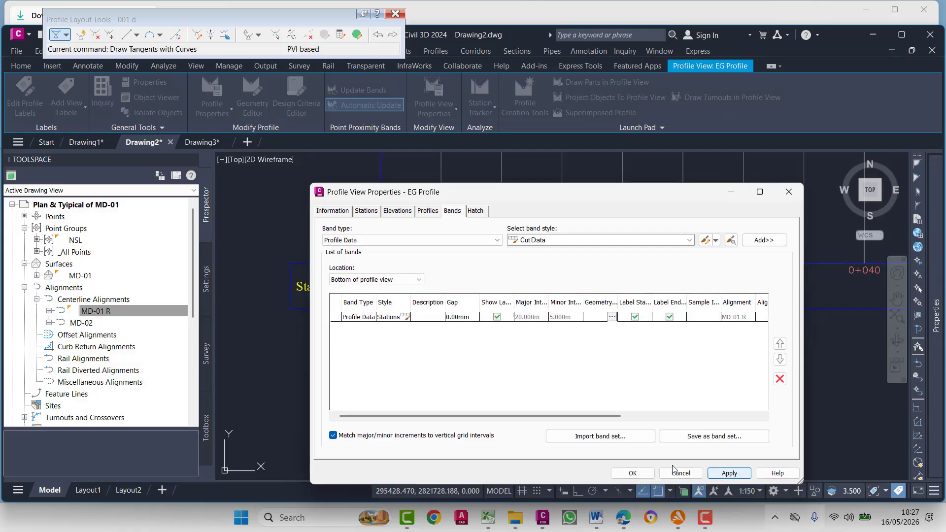
left_click(632, 473)
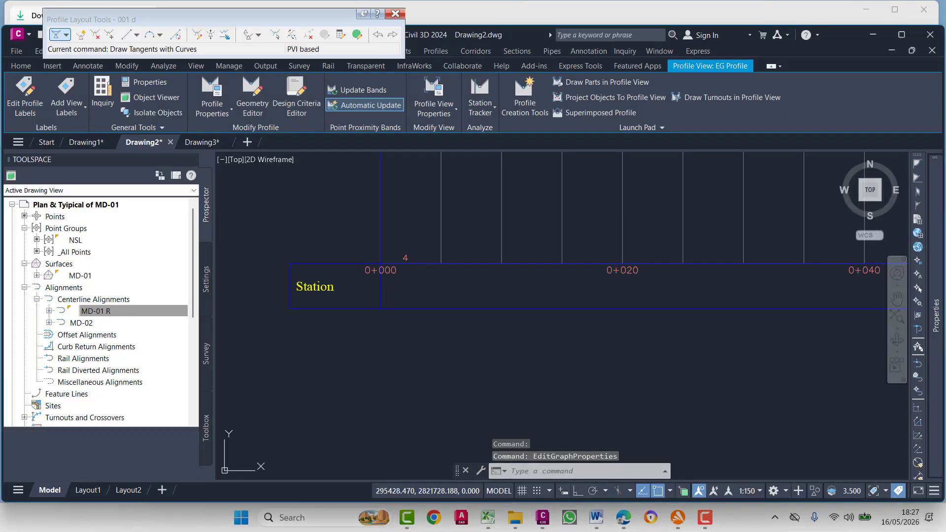
Select the profile view in the drawing and reopen its properties at the list of bands.
left_click(345, 266)
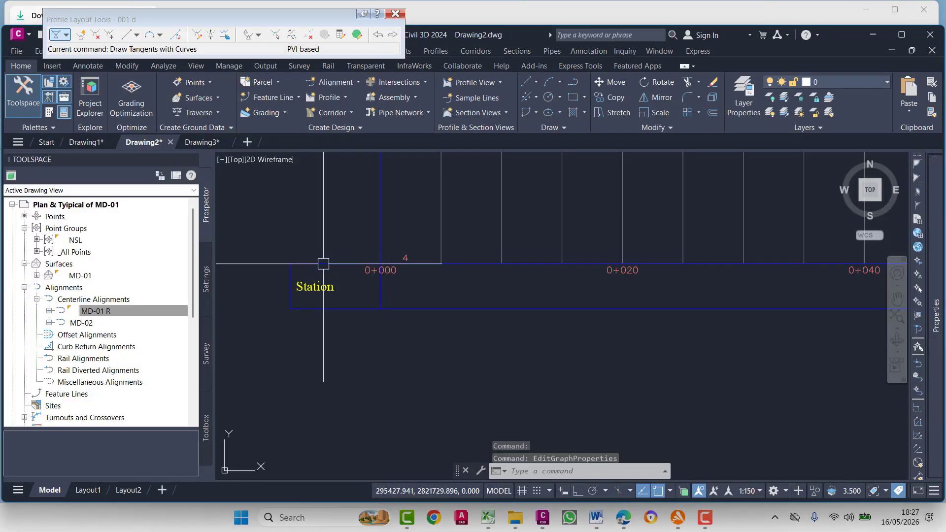
right_click(329, 269)
left_click(206, 313)
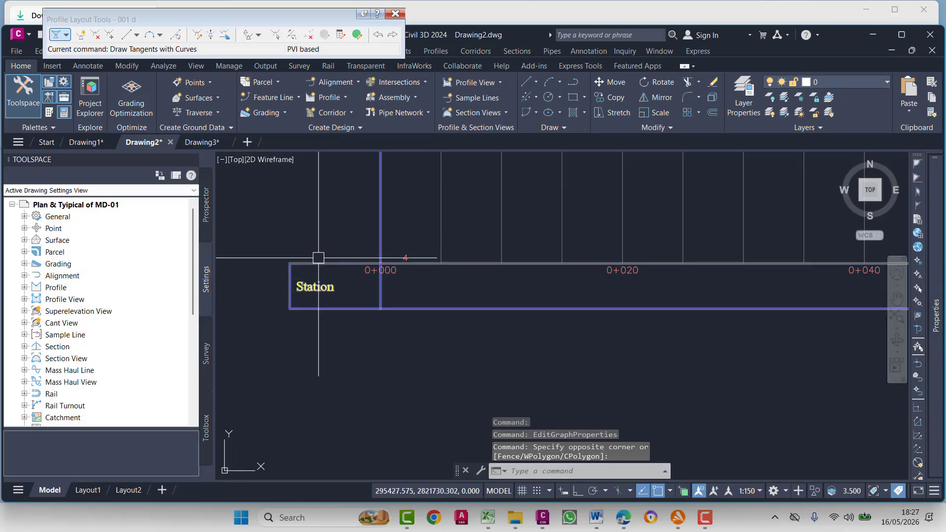
left_click(319, 261)
right_click(299, 240)
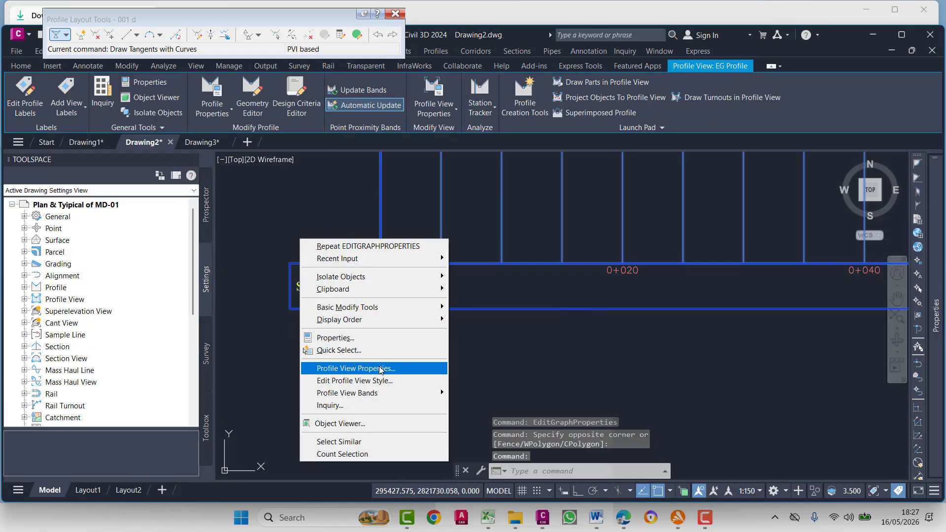
left_click(380, 369)
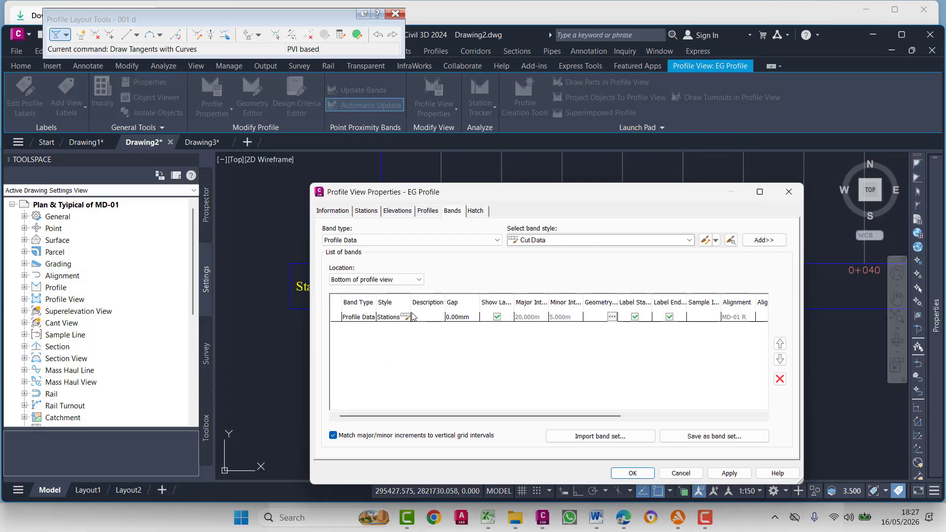
Hide the Band Title Box in the Stations band style, apply it, and uncover the drawing to see the effect.
left_click(406, 316)
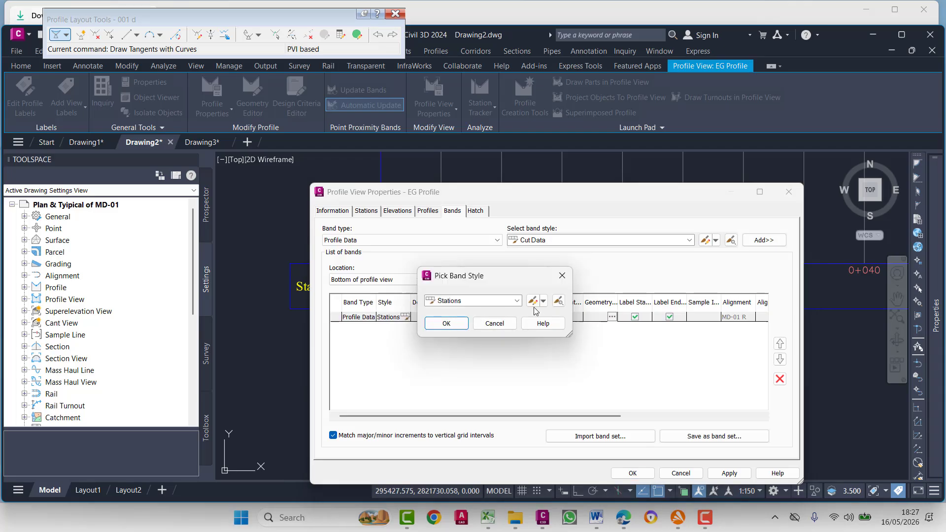
left_click(533, 300)
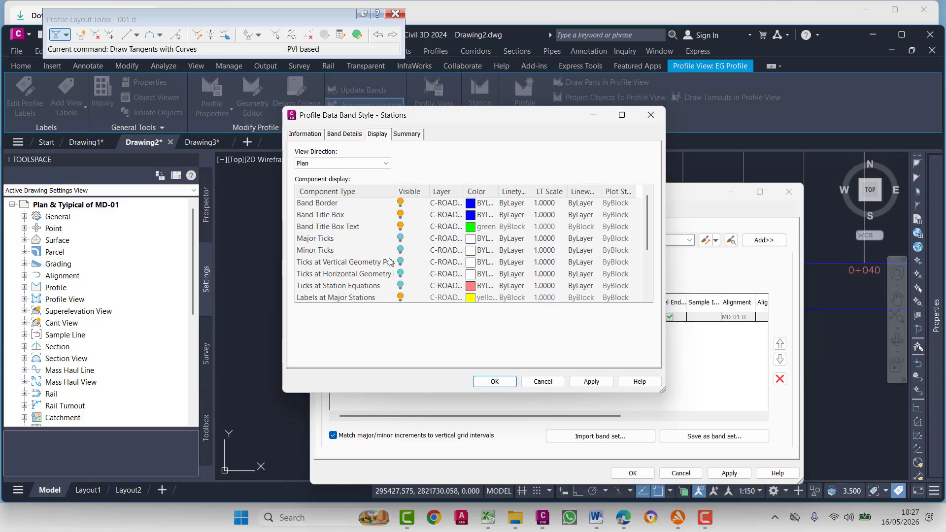
left_click(400, 215)
left_click(607, 382)
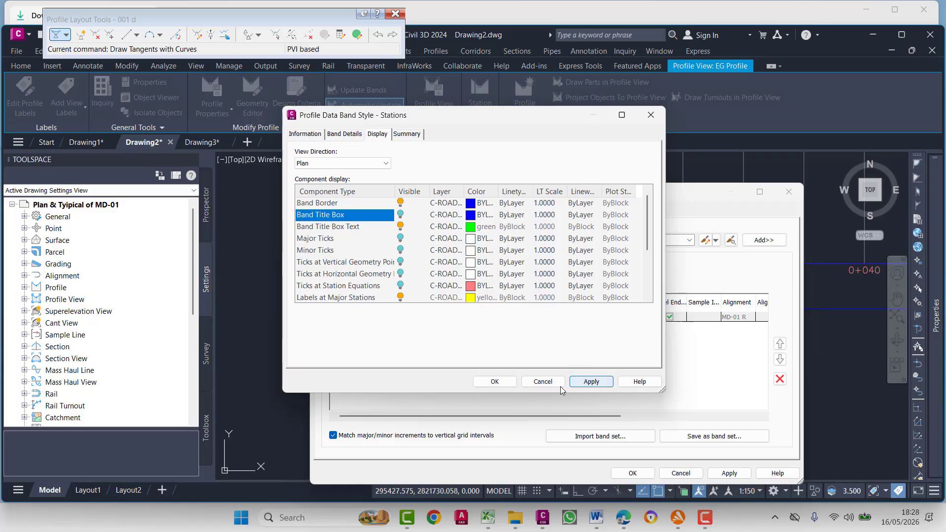
left_click(494, 381)
left_click(427, 329)
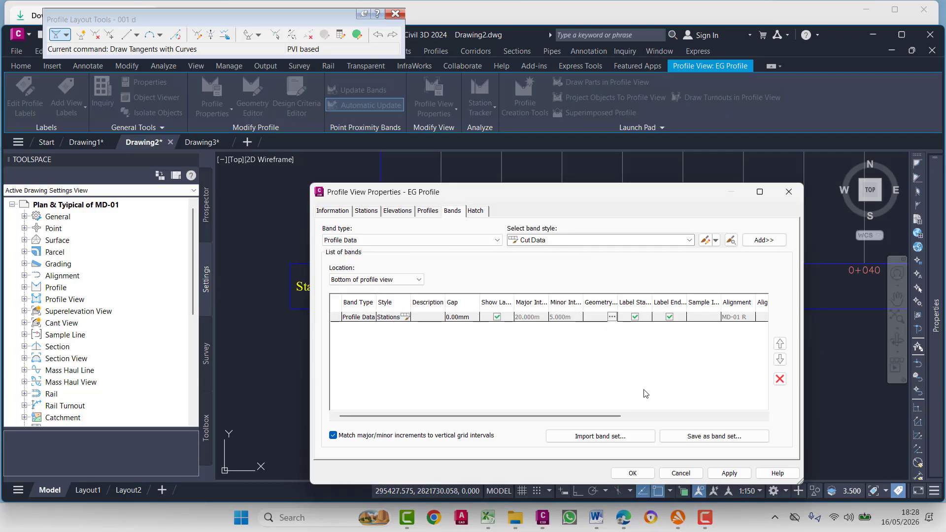
left_click(729, 473)
left_click_drag(390, 192, 612, 203)
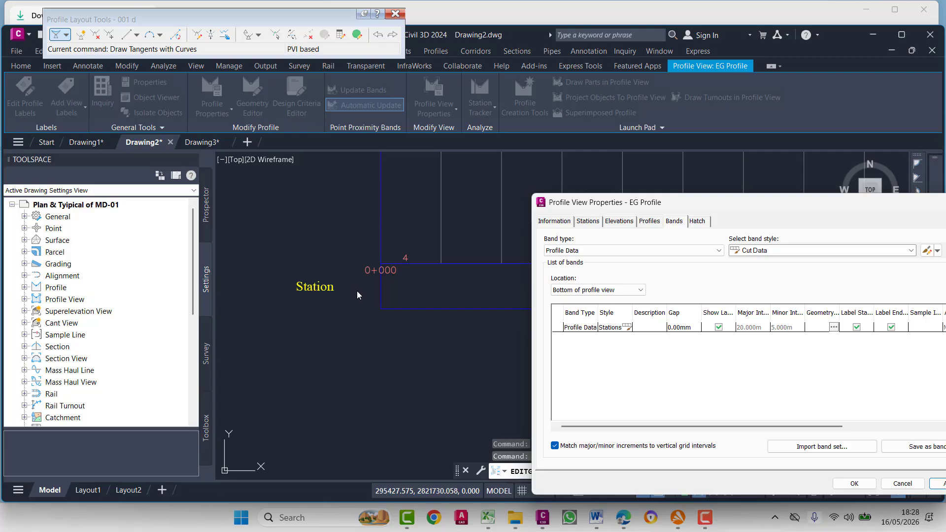
Make the Band Title Box visible again in the Stations band style and apply it to the profile view.
left_click(630, 328)
left_click(627, 326)
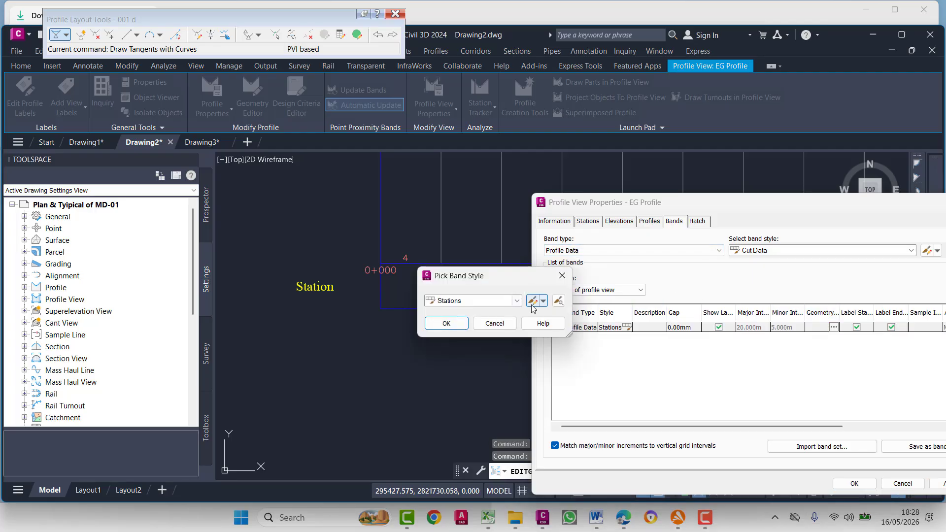
left_click(532, 301)
left_click(400, 214)
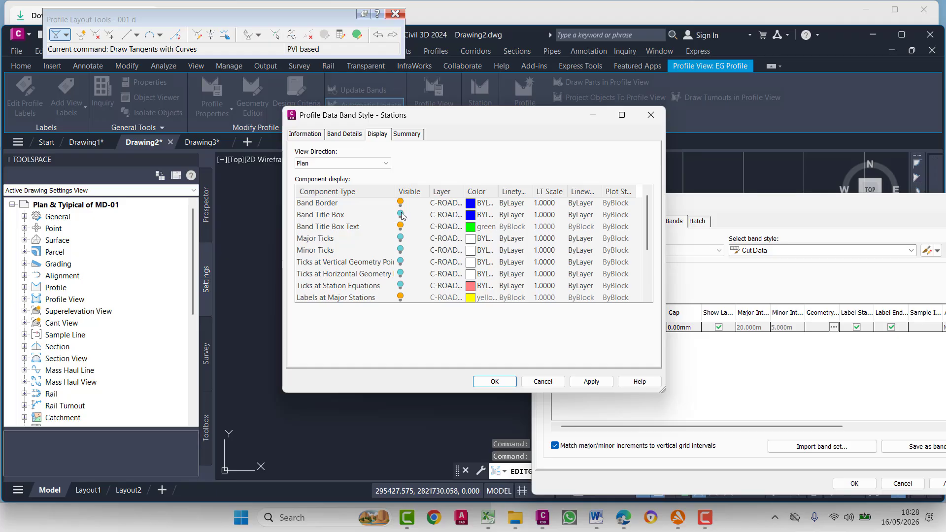
left_click(587, 381)
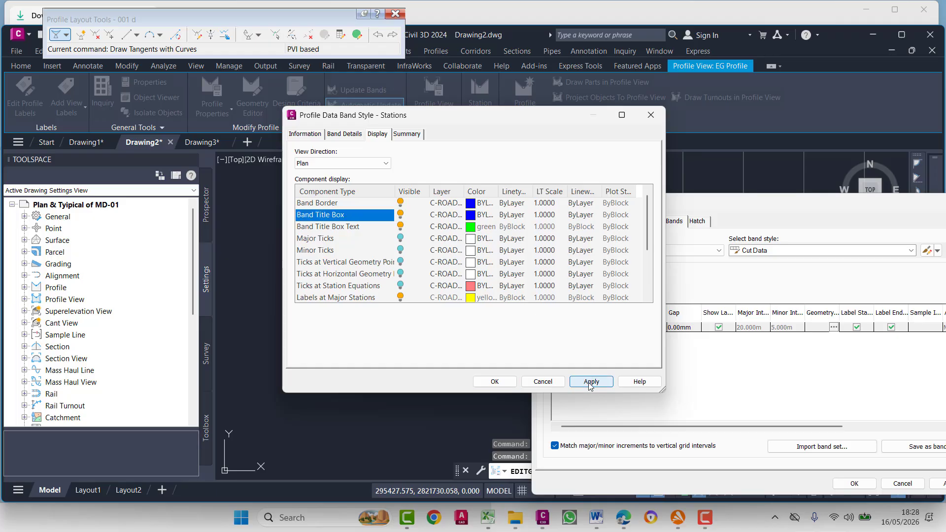
left_click(494, 381)
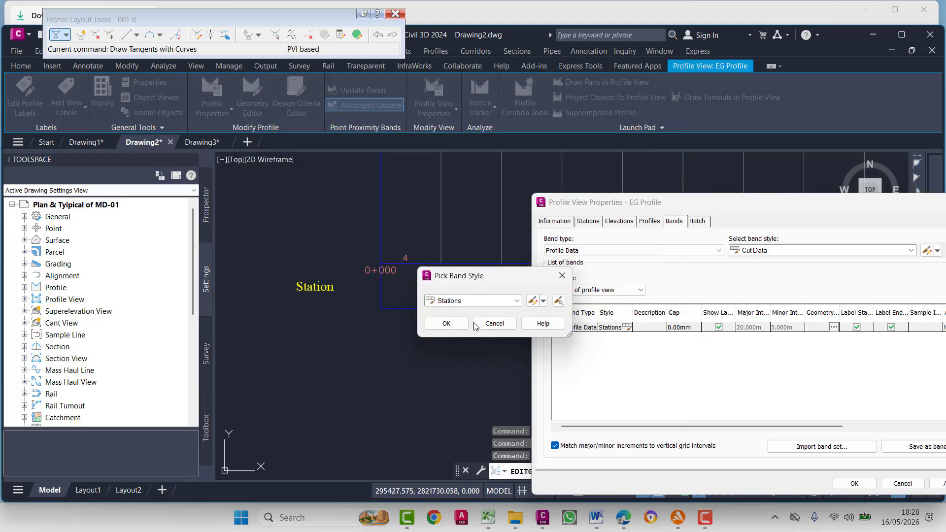
left_click(445, 323)
left_click(938, 484)
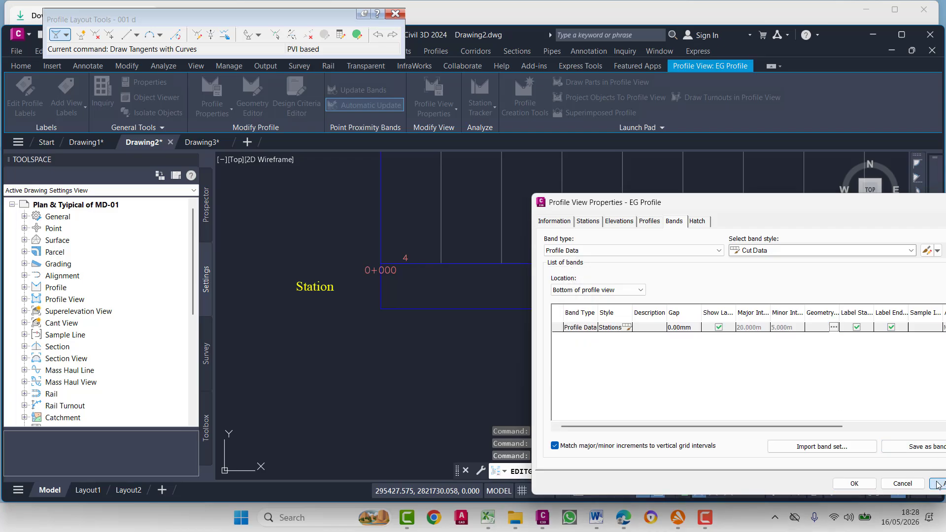
Set the Band Border and Band Title Box colors to yellow in the Stations band style.
left_click(627, 328)
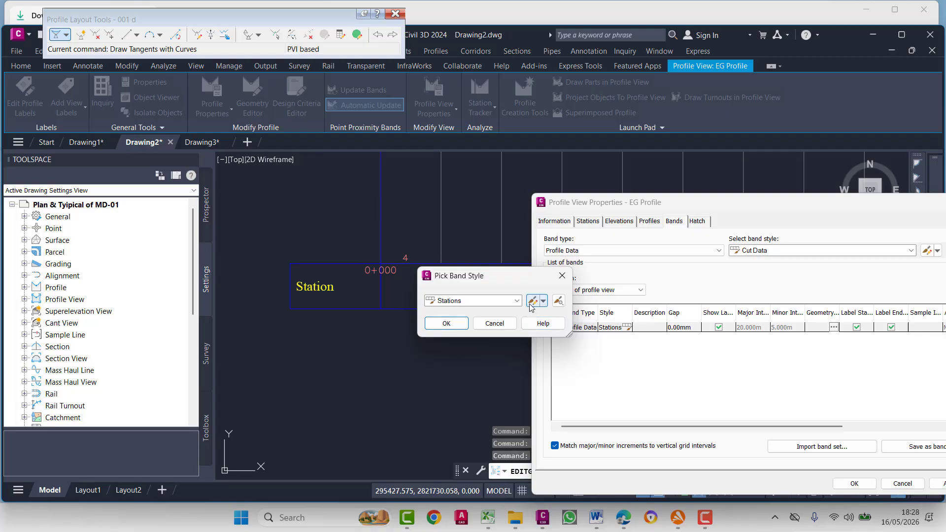
left_click(531, 303)
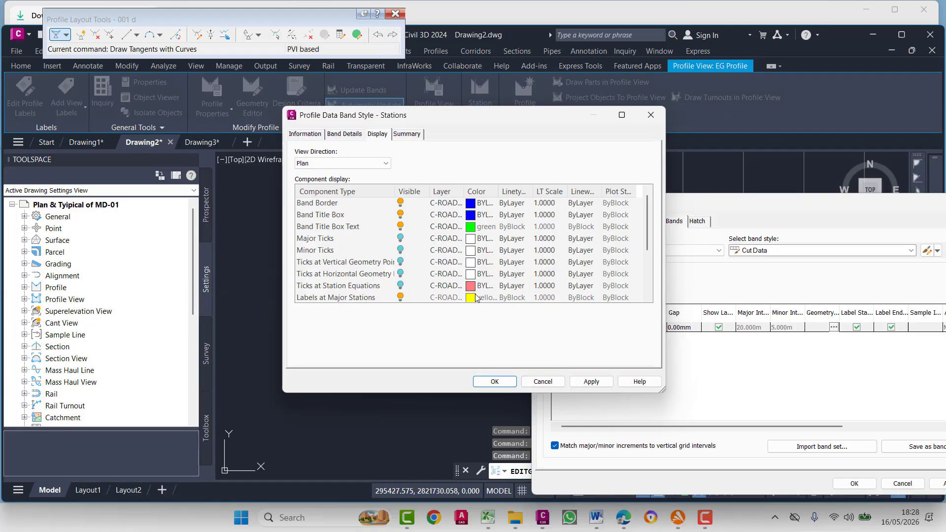
left_click(471, 207)
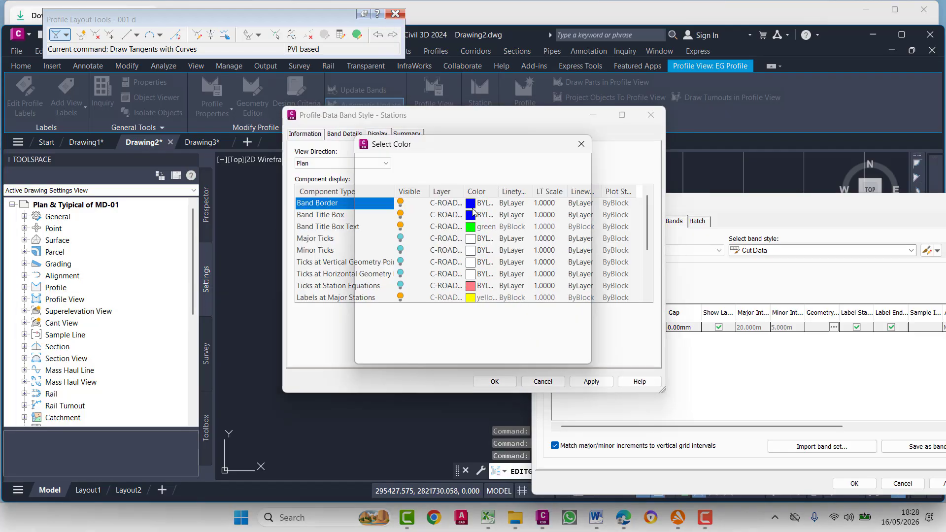
left_click(381, 282)
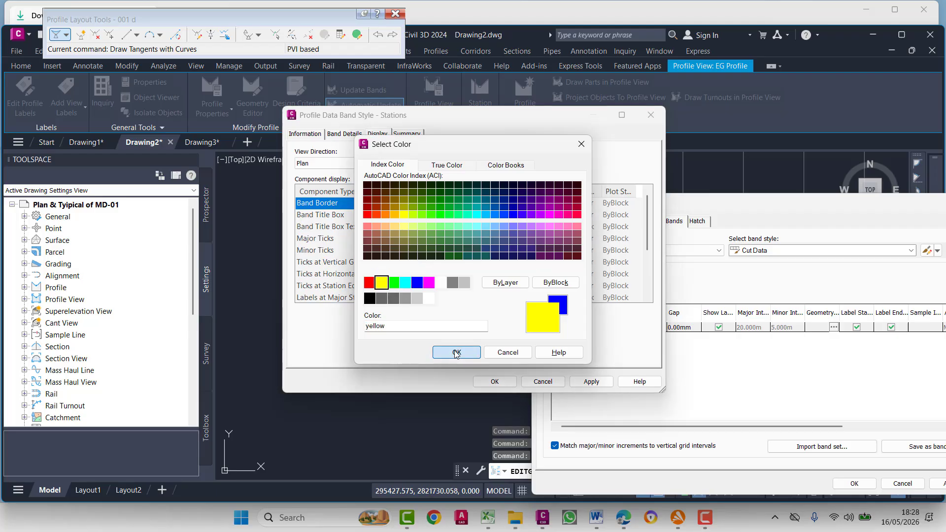
left_click(456, 353)
left_click(472, 216)
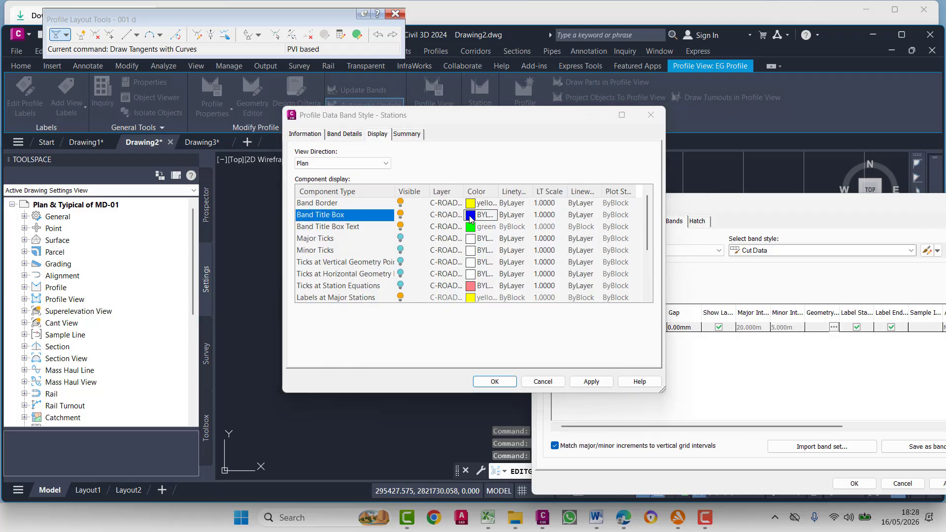
left_click(382, 282)
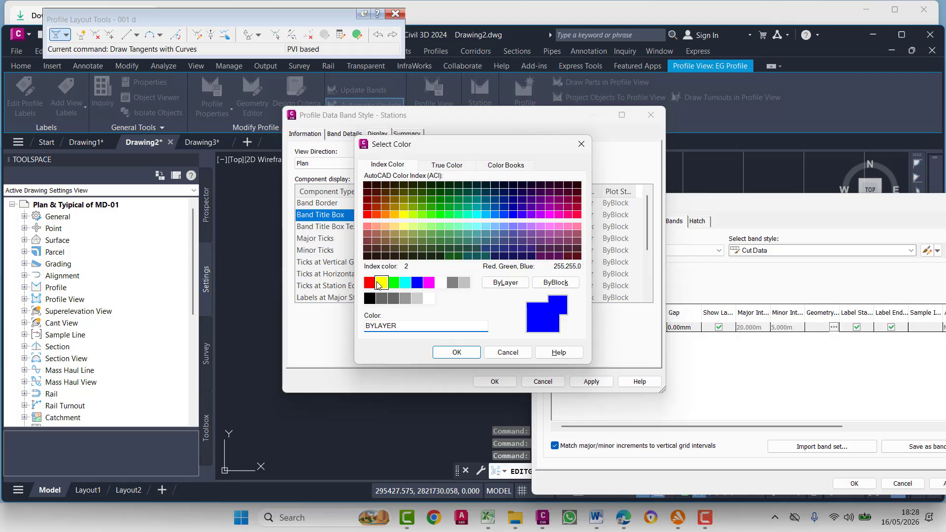
left_click(457, 353)
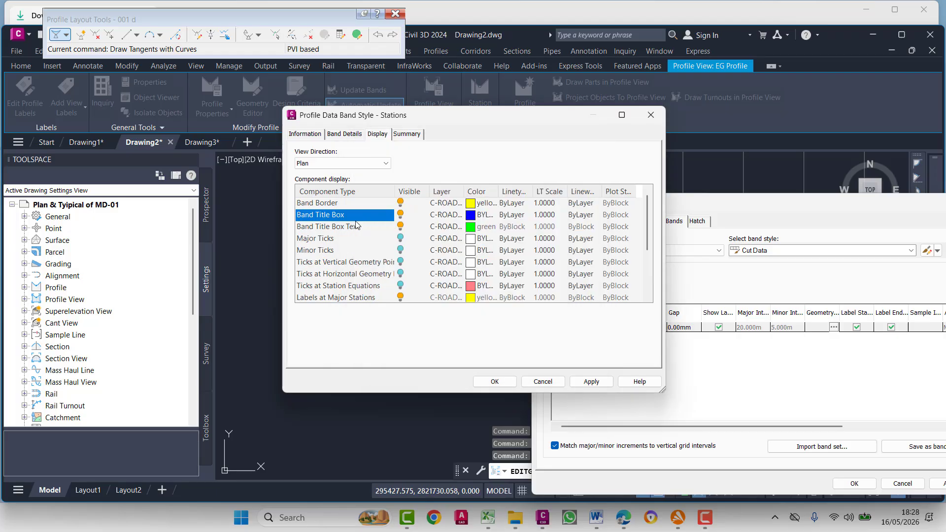
left_click(476, 231)
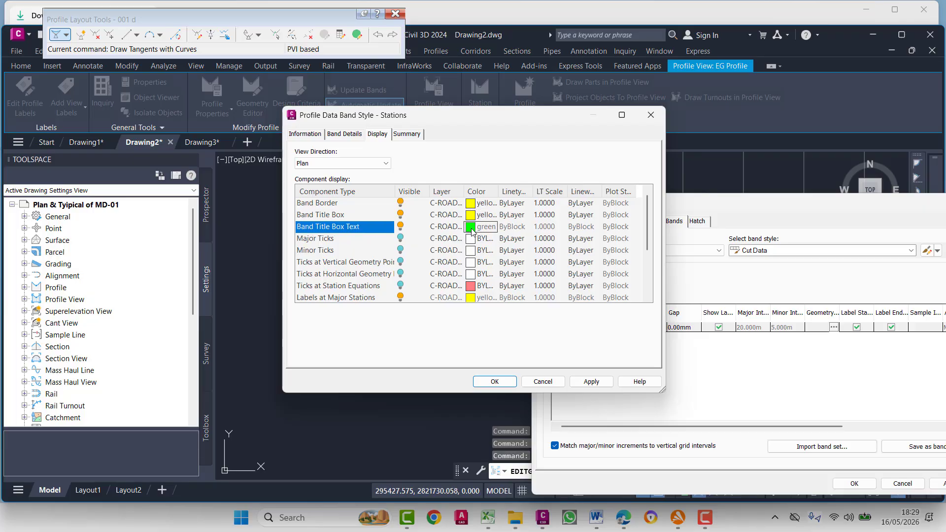
Set the Stations band title text's attachment to Middle center and apply it in the label style.
left_click(344, 134)
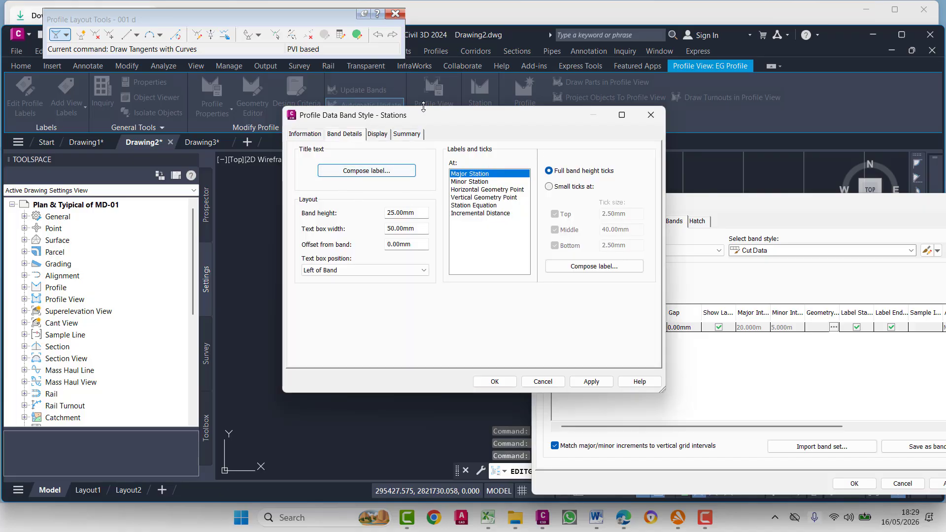
left_click_drag(445, 114, 768, 161)
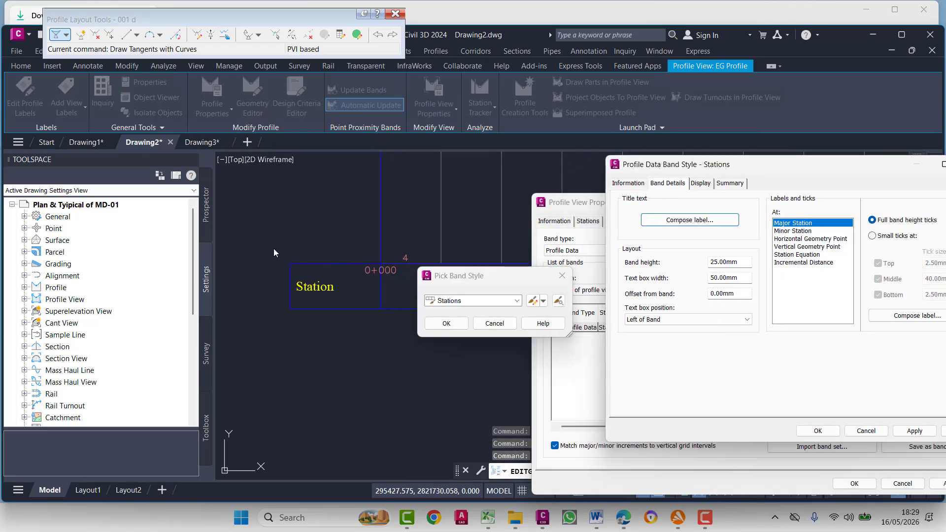
left_click(713, 218)
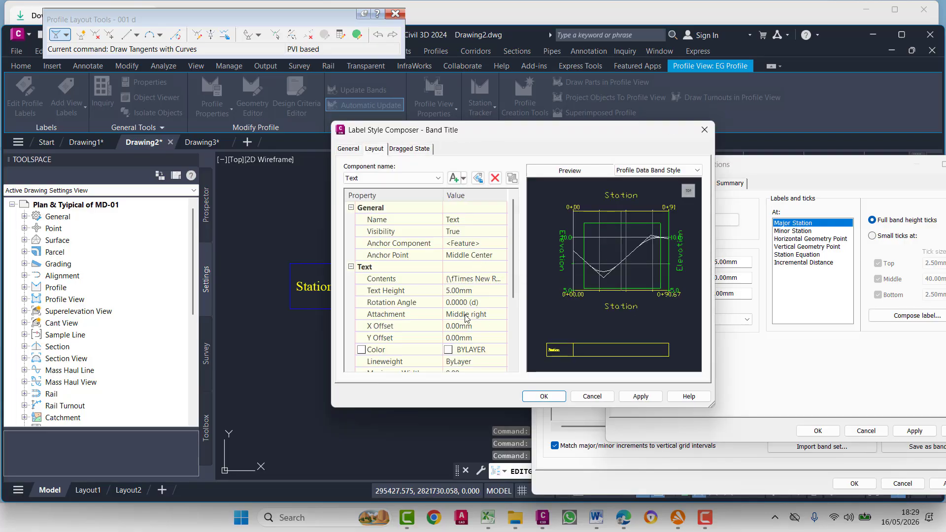
left_click(466, 318)
left_click(468, 316)
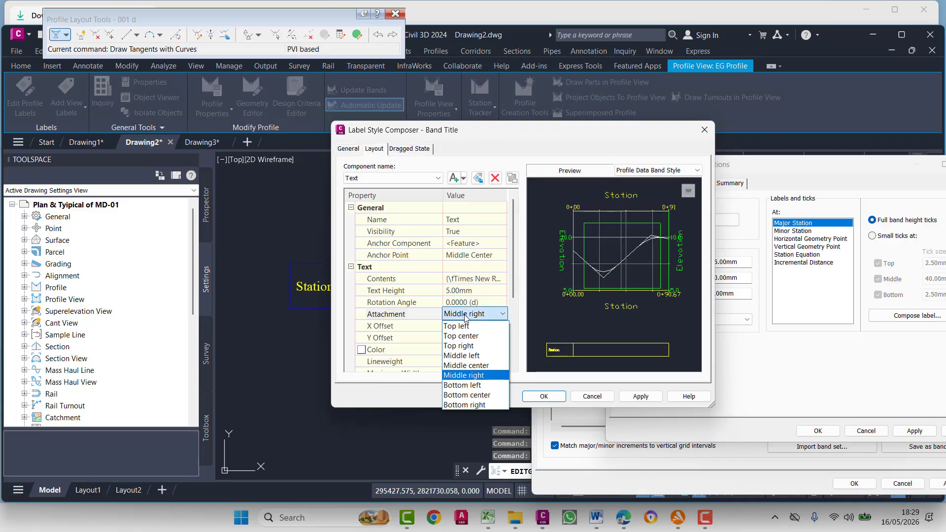
left_click(477, 365)
left_click(640, 396)
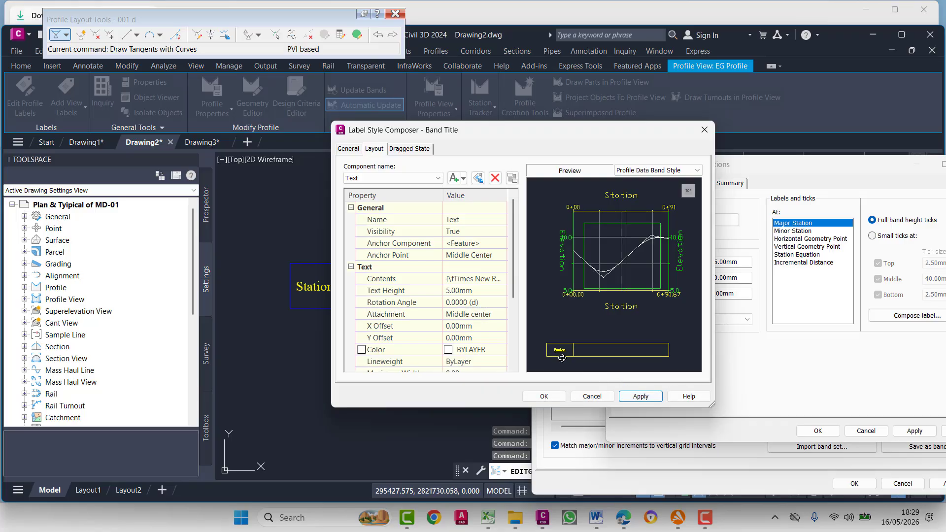
left_click(544, 396)
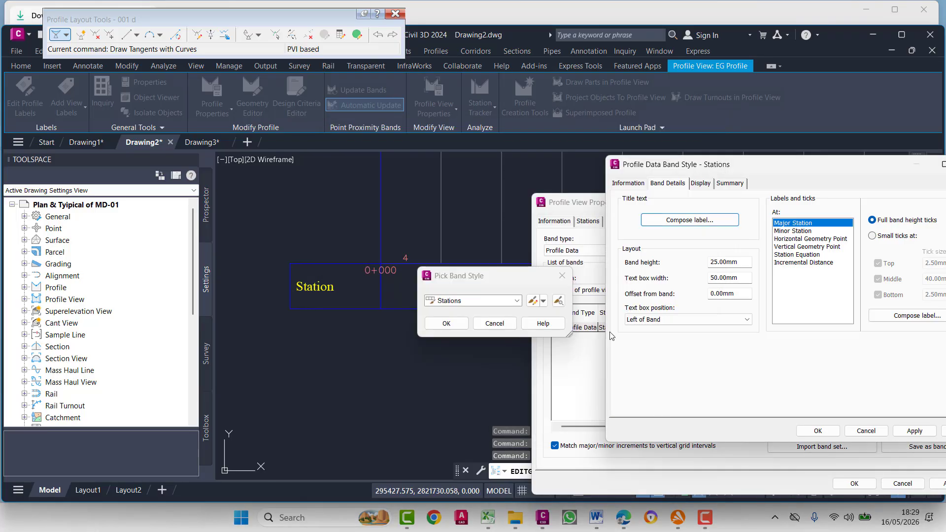
Save the Stations band style with its revised title and colors and apply it to the profile view.
left_click(910, 427)
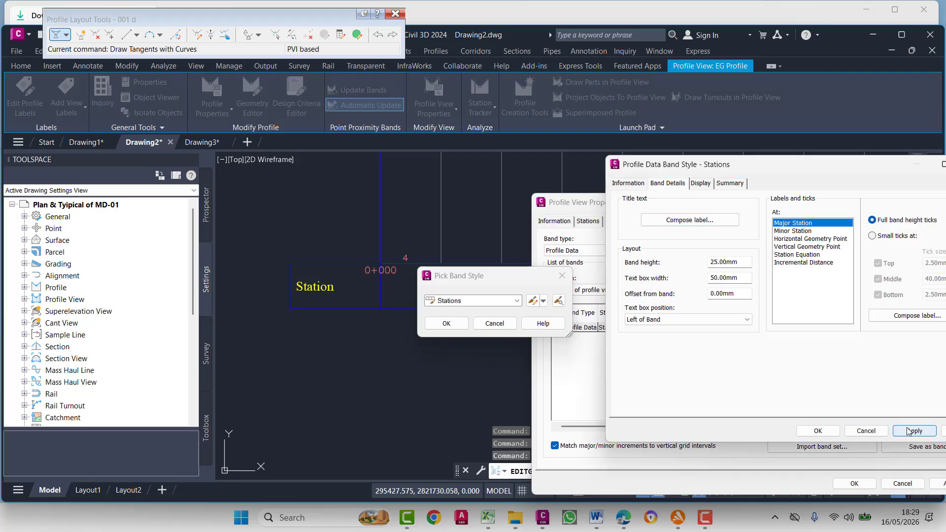
left_click(816, 434)
left_click(446, 324)
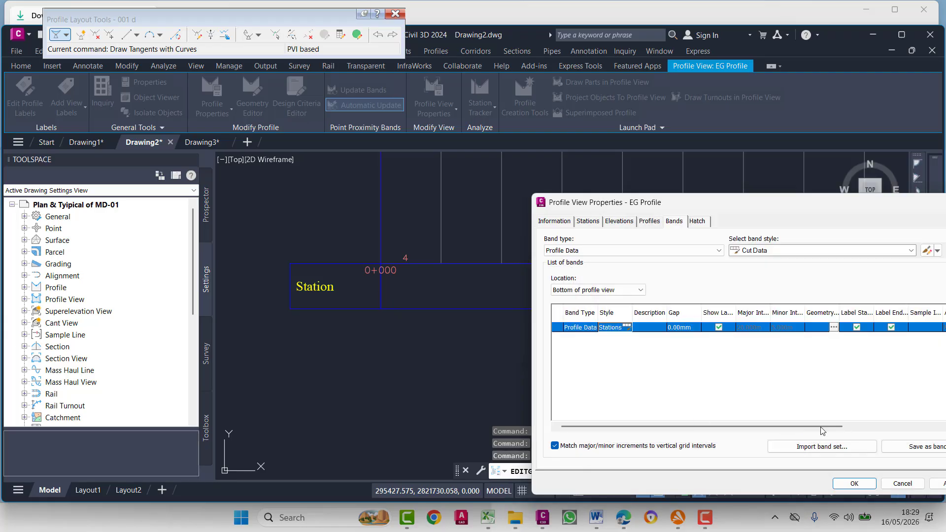
left_click(939, 484)
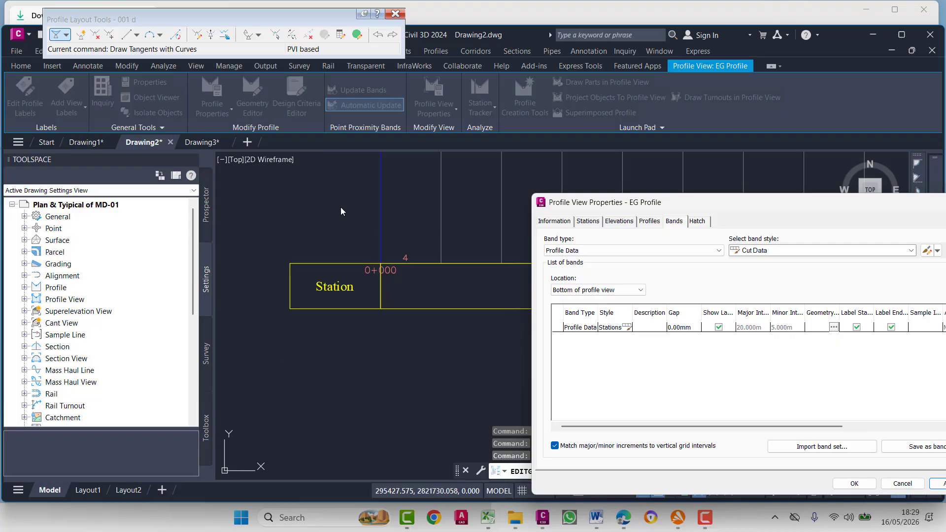
Change the font of the Station Value contents to Times New Roman in the Stations band's Major Station label.
left_click(629, 328)
left_click(627, 327)
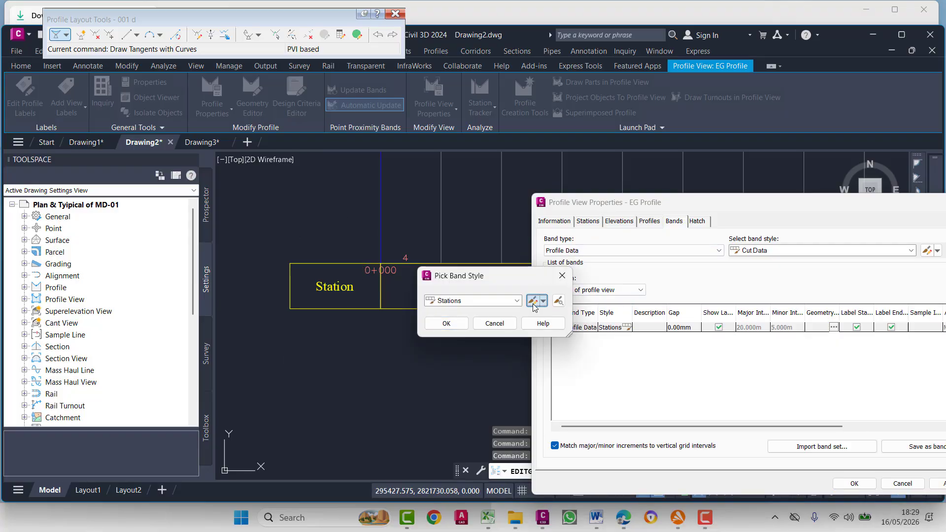
left_click(533, 300)
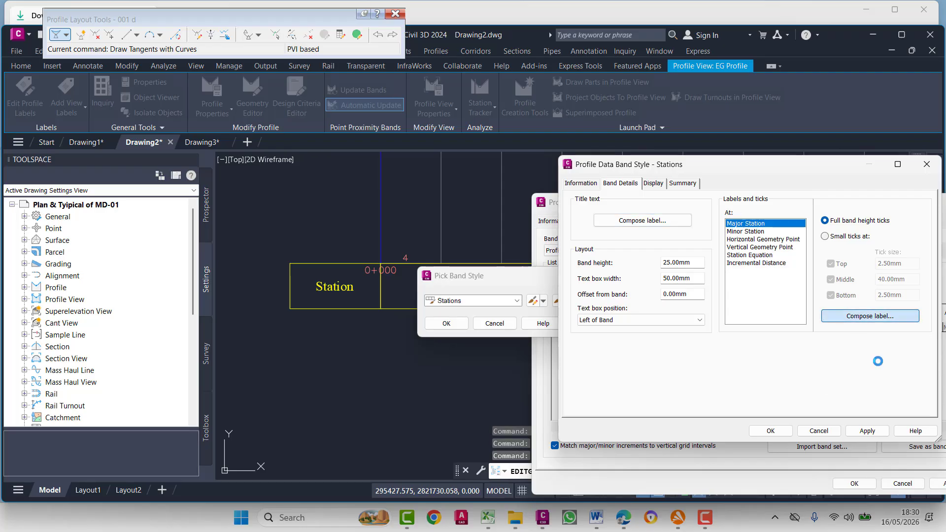
left_click(868, 315)
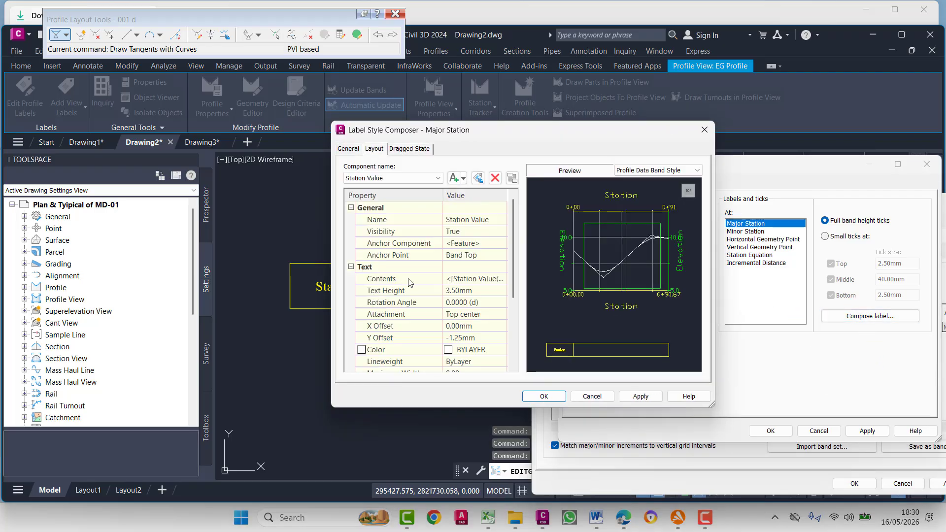
left_click(475, 279)
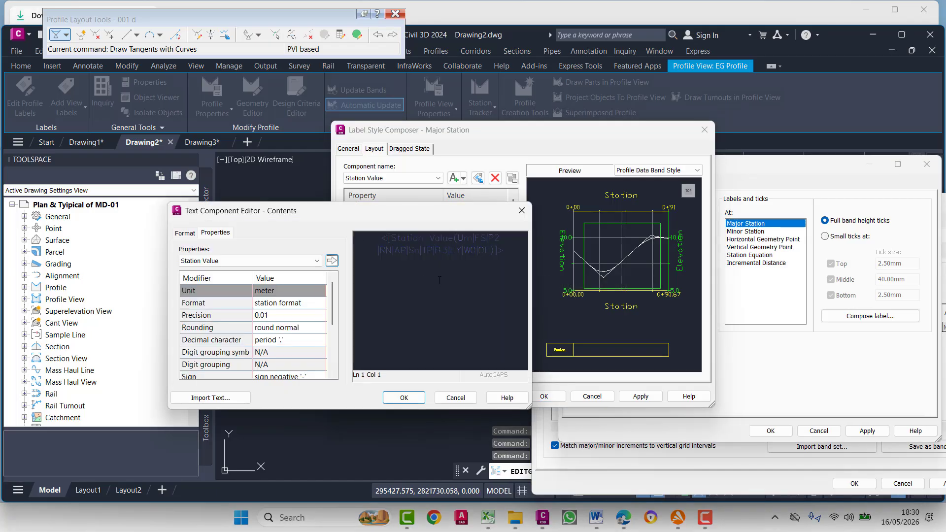
double_click(463, 259)
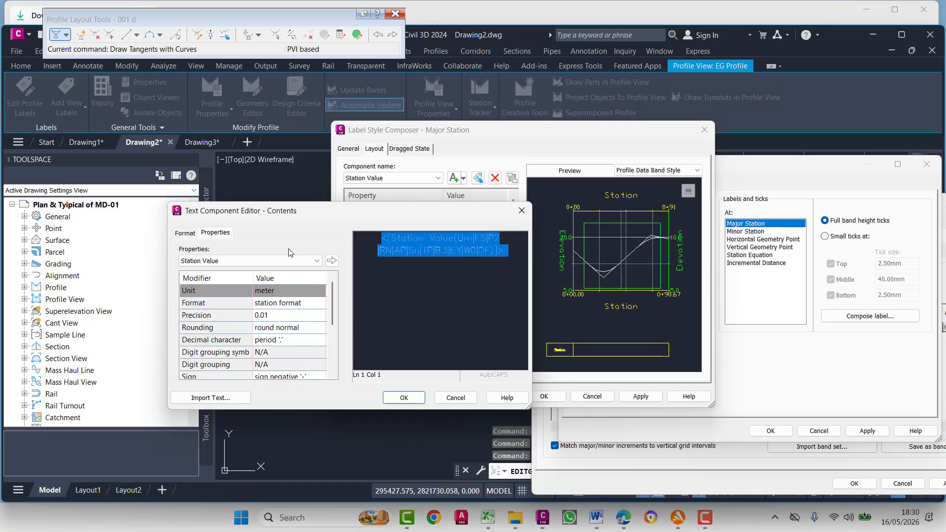
left_click(184, 232)
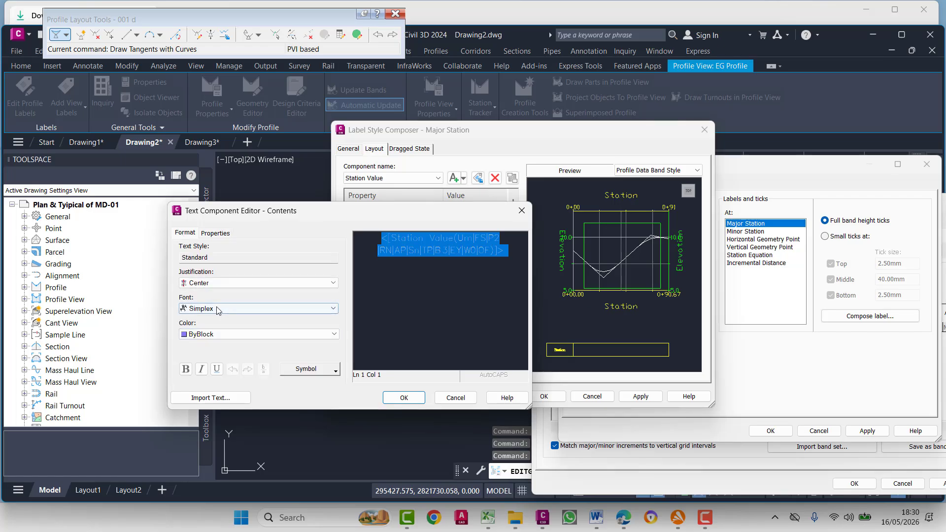
left_click(220, 308)
key("t")
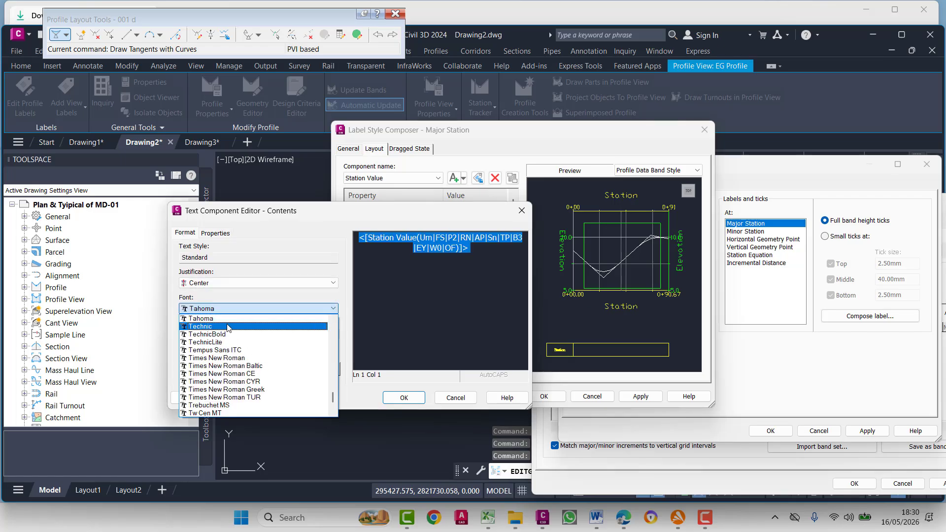
key("i")
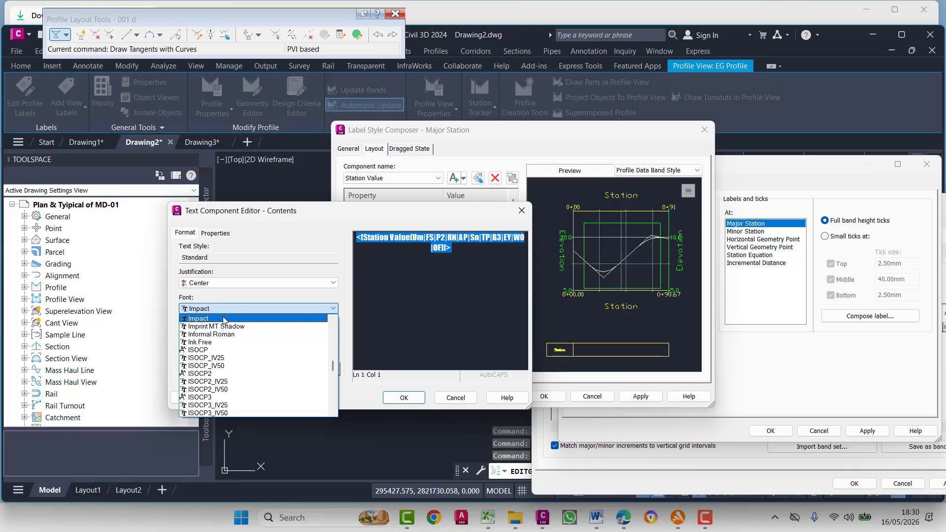
key("t")
key("i")
left_click(223, 320)
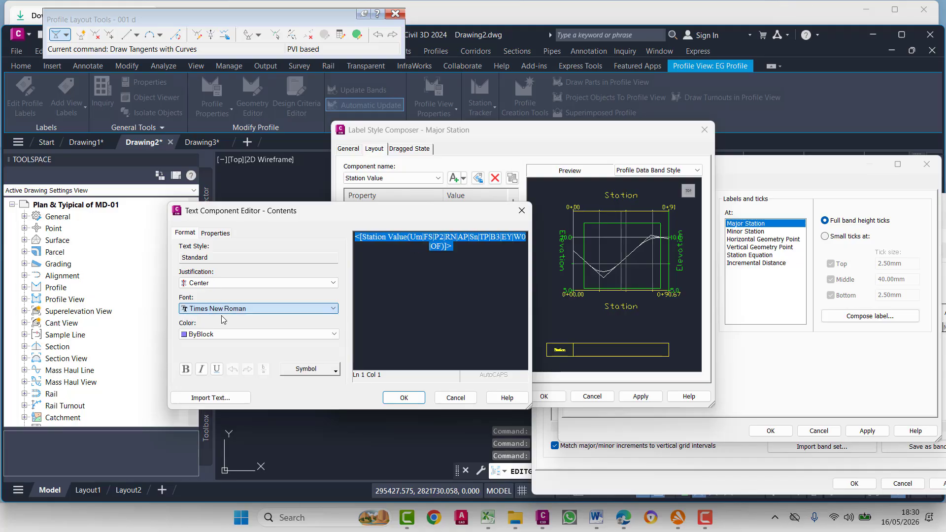
Color the Major Station label's Station Value text yellow and apply the label change.
left_click(217, 334)
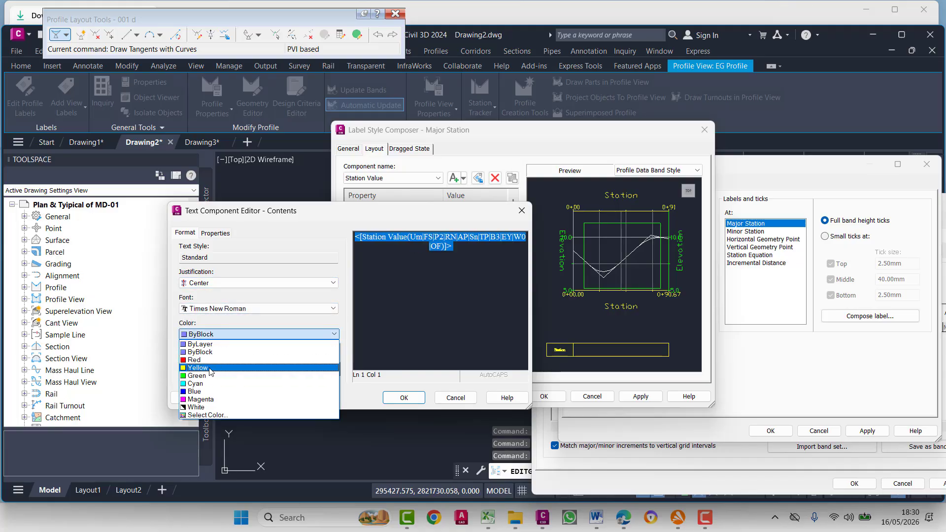
left_click(219, 370)
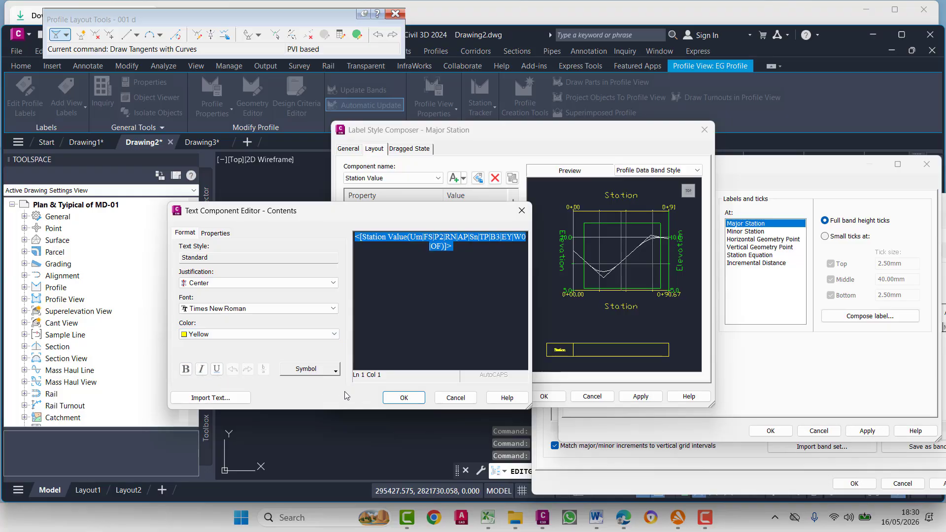
left_click(404, 398)
left_click(641, 398)
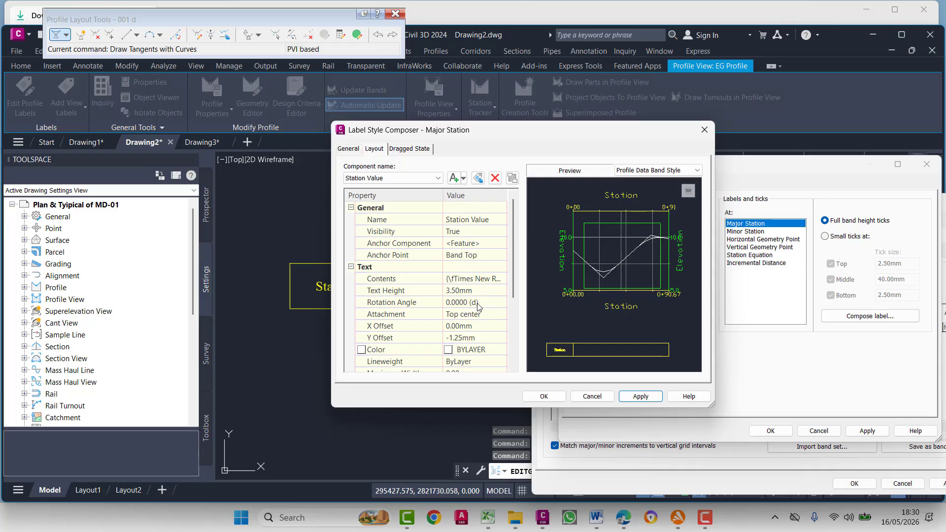
Set the Rotation Angle of the Major Station label's Station Value text to 90 degrees and accept the label style.
left_click(492, 302)
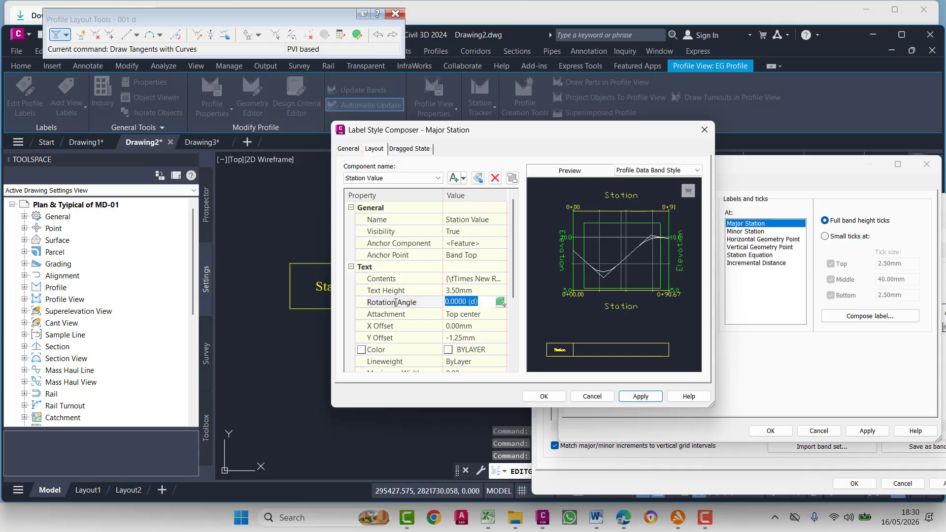
type("90")
left_click(641, 396)
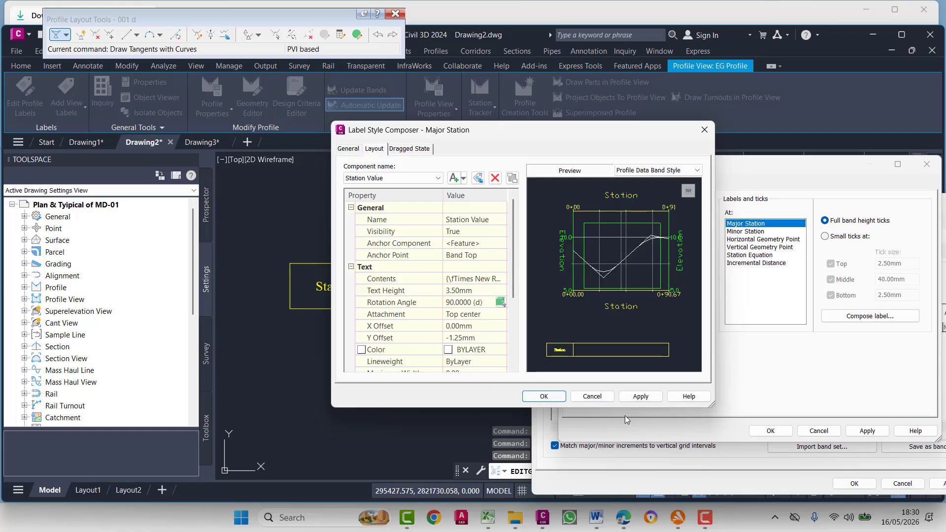
left_click(622, 397)
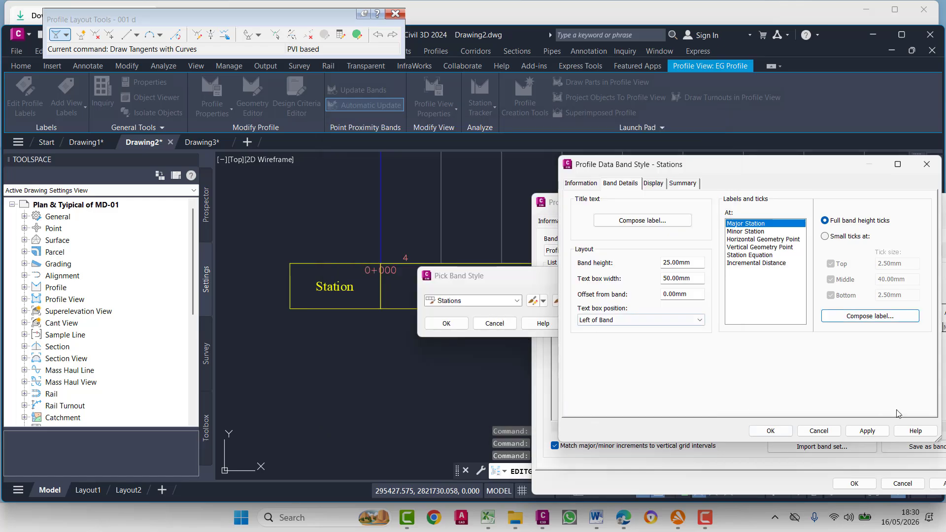
Save the Stations band style with its rotated Major Station label and apply it to the profile view.
left_click(872, 431)
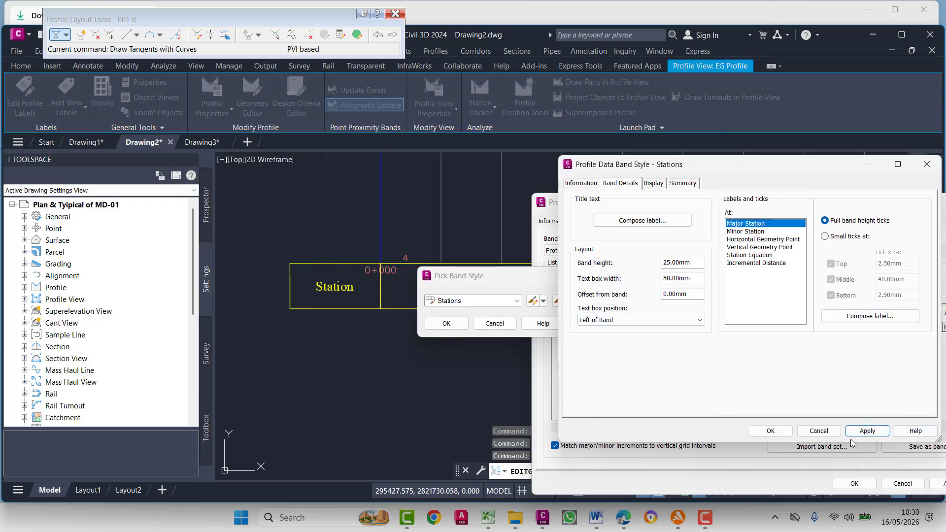
left_click(774, 431)
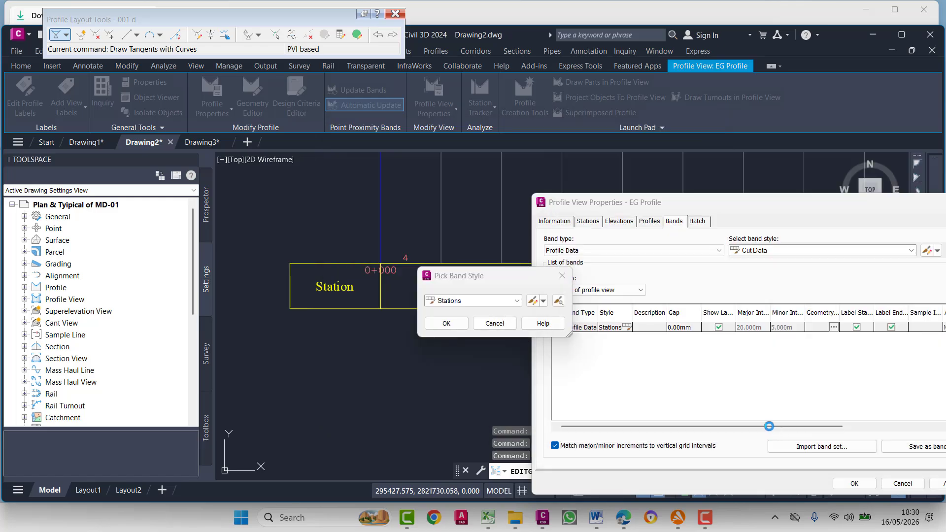
left_click(446, 324)
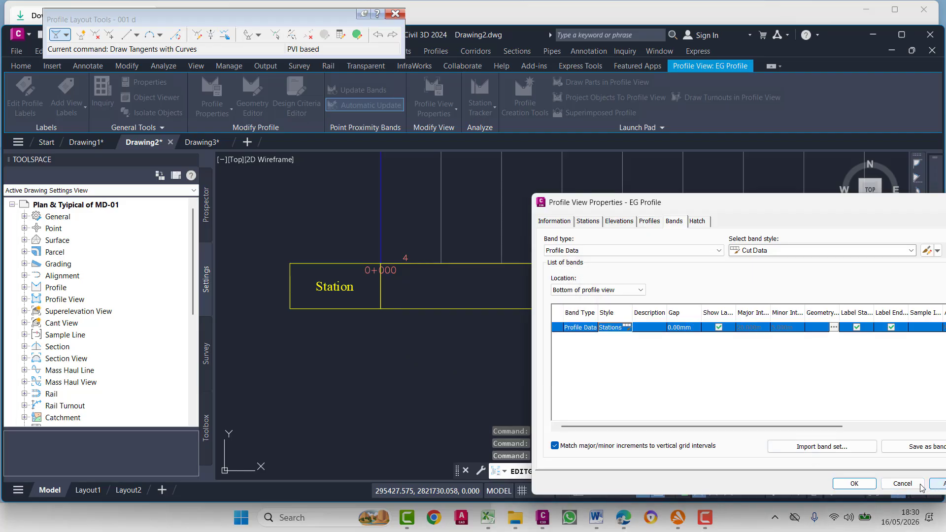
left_click(939, 484)
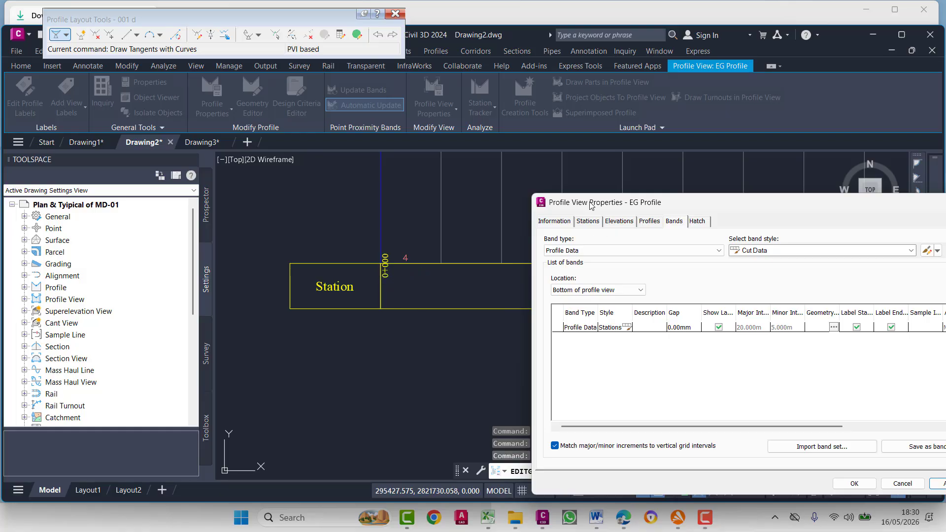
In the Stations band's Major Station label, set the Station Value's Y Offset to 0.00mm and Text Height to 4.50mm, then save the style.
left_click_drag(592, 205, 527, 194)
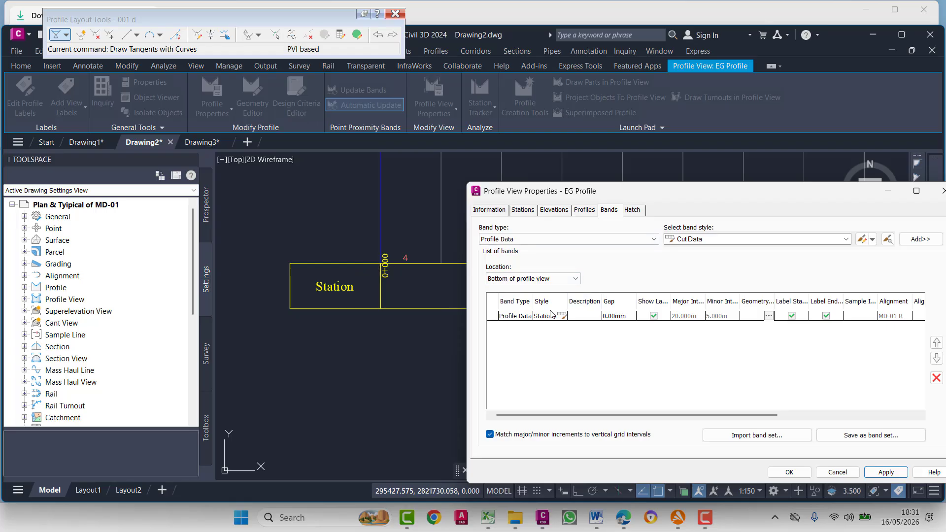
left_click(563, 319)
left_click(562, 316)
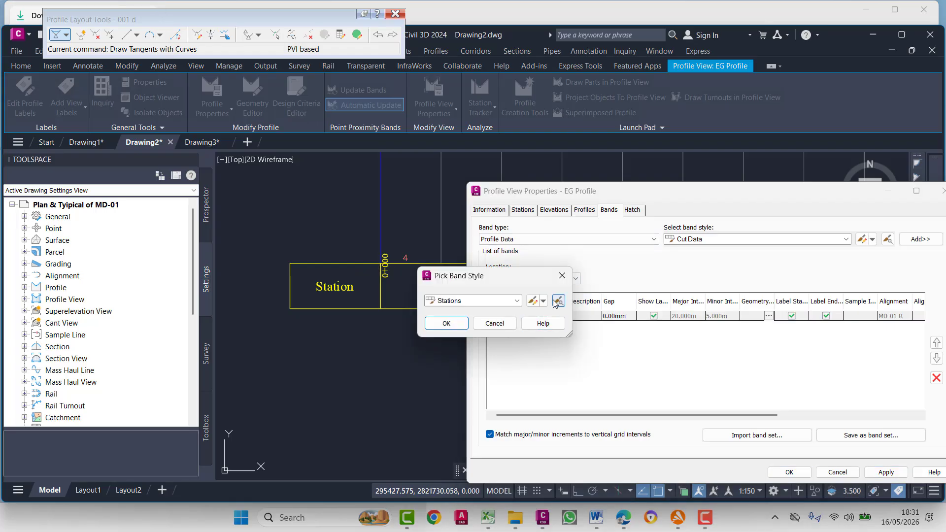
left_click(526, 302)
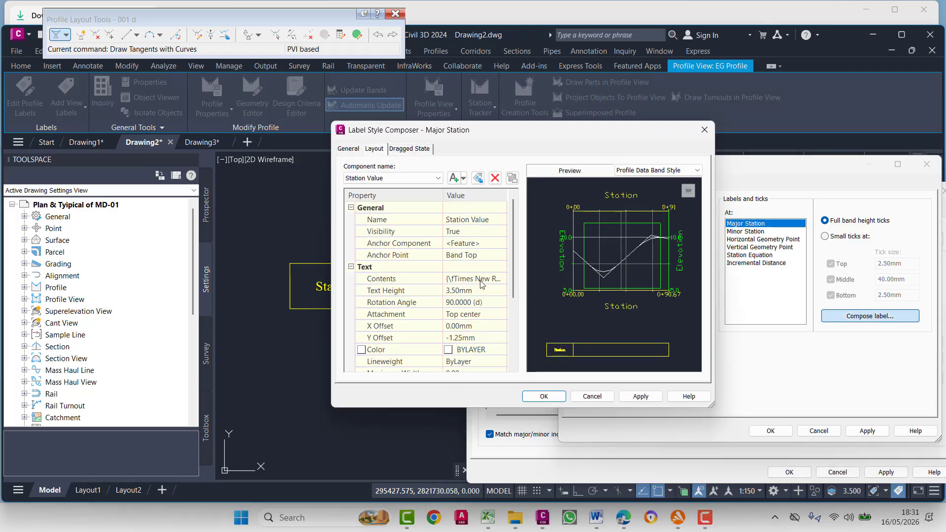
left_click(482, 339)
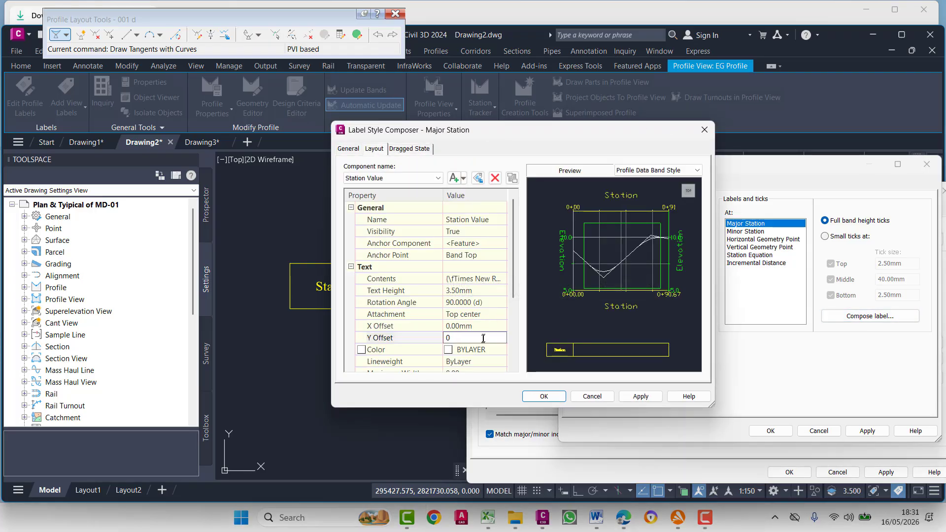
type("00mm")
left_click(478, 291)
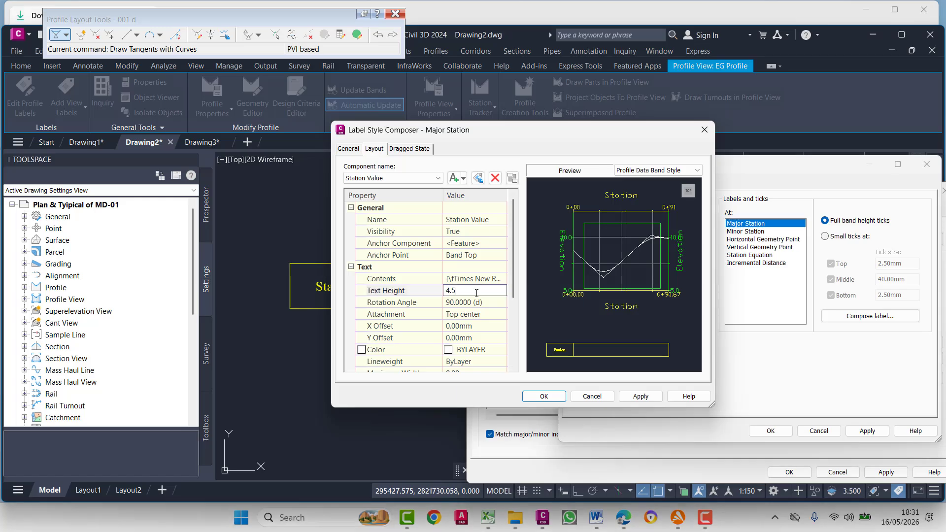
left_click(641, 396)
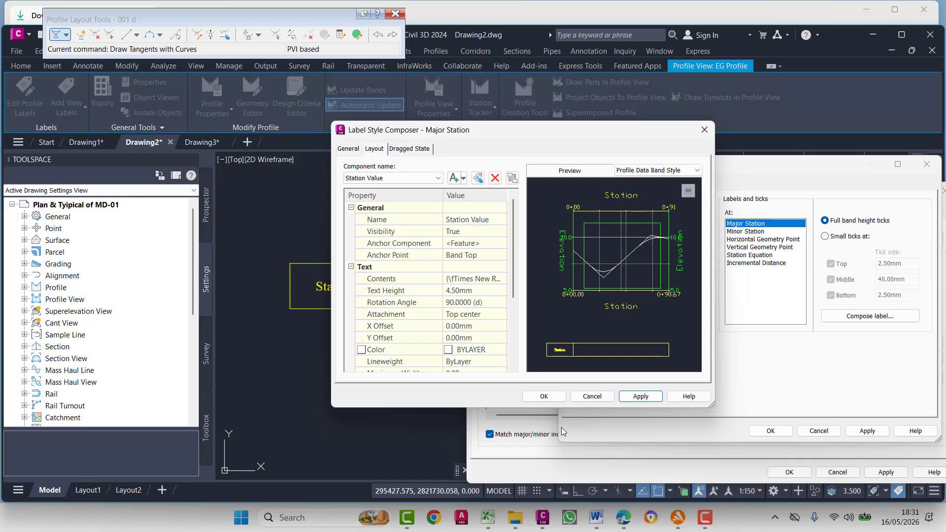
left_click(547, 400)
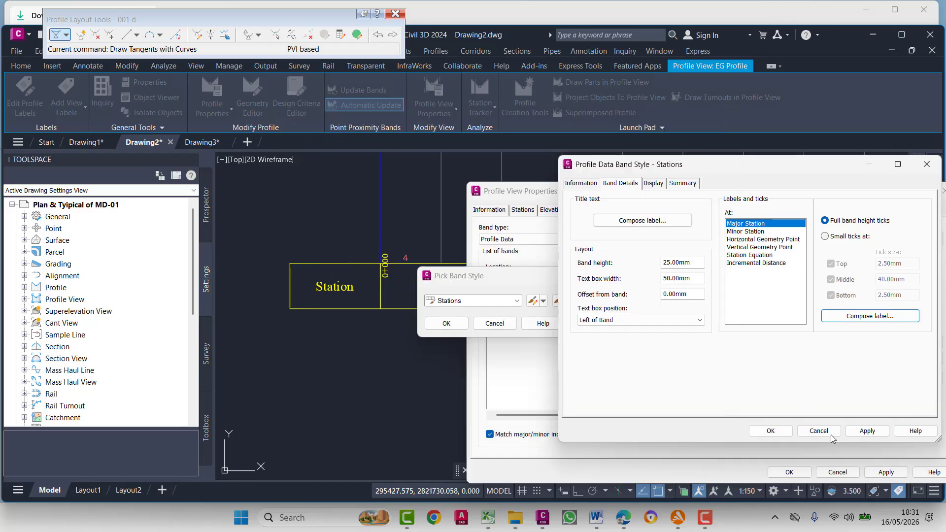
left_click(771, 431)
left_click(450, 324)
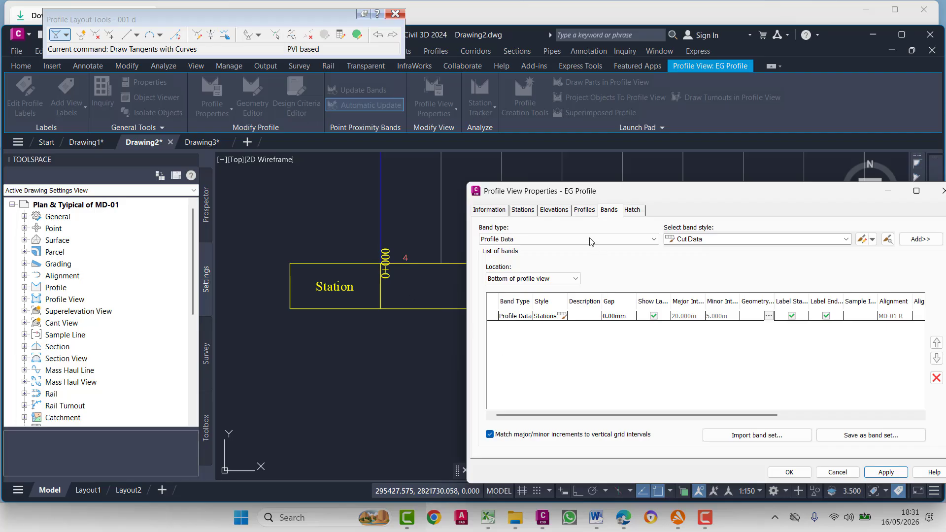
Reopen the Stations band's Major Station label and set the Station Value text's Attachment to Middle center.
left_click(567, 317)
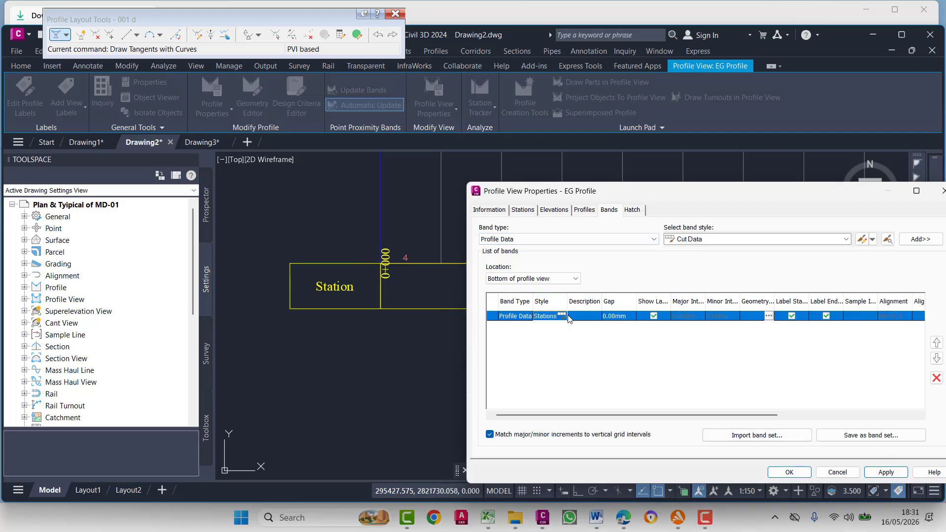
left_click(562, 315)
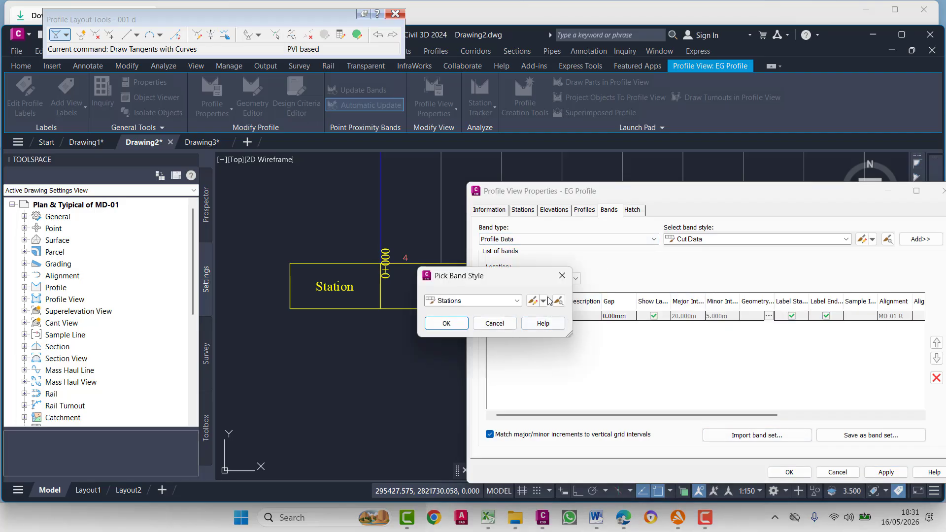
left_click(531, 302)
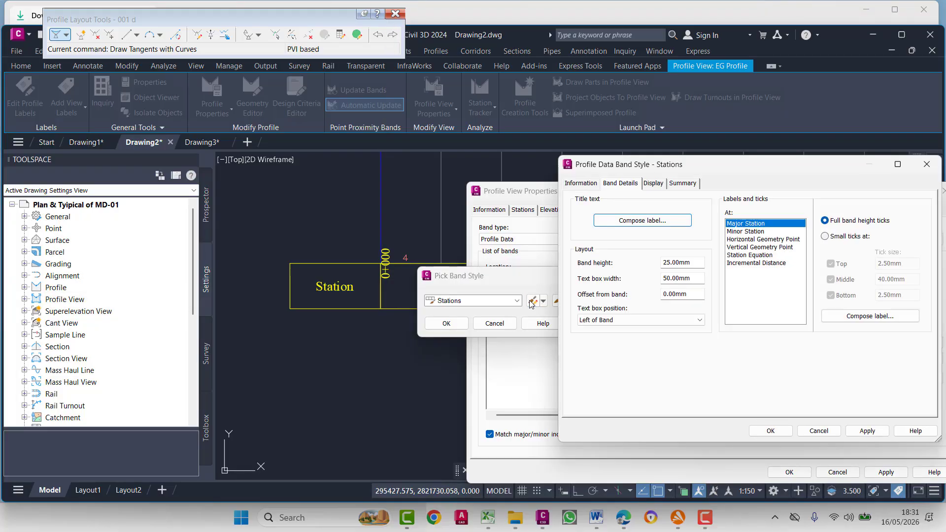
left_click(838, 311)
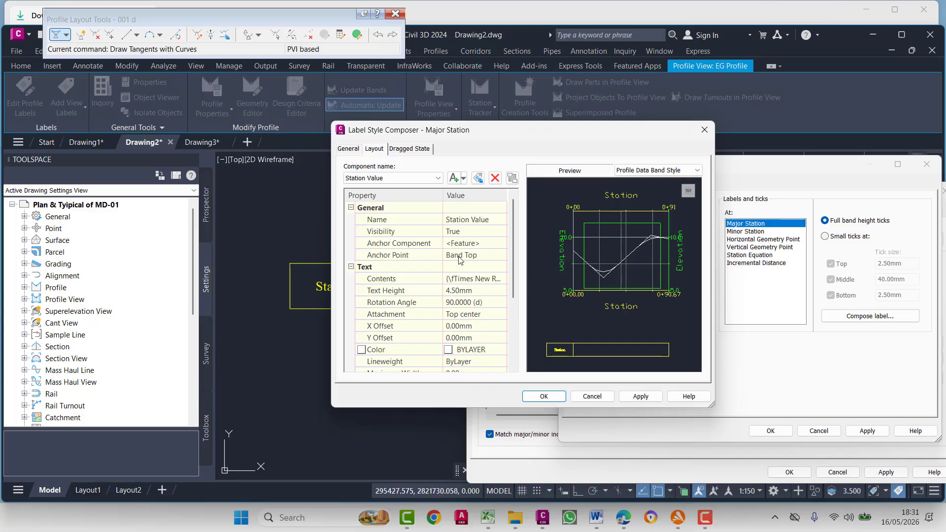
left_click(468, 314)
left_click(468, 314)
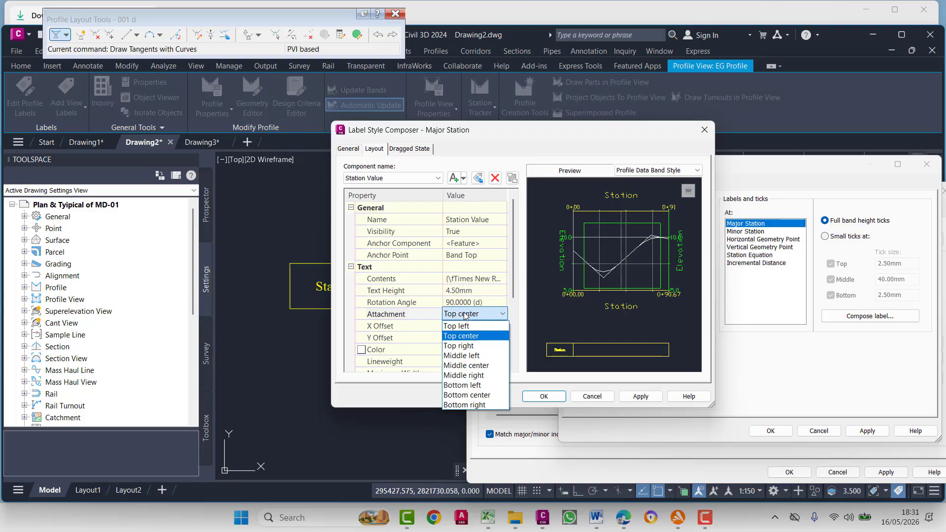
left_click(466, 365)
Set the Station Value's Anchor Point to Band Middle and accept the Major Station label style.
left_click(468, 255)
left_click(468, 254)
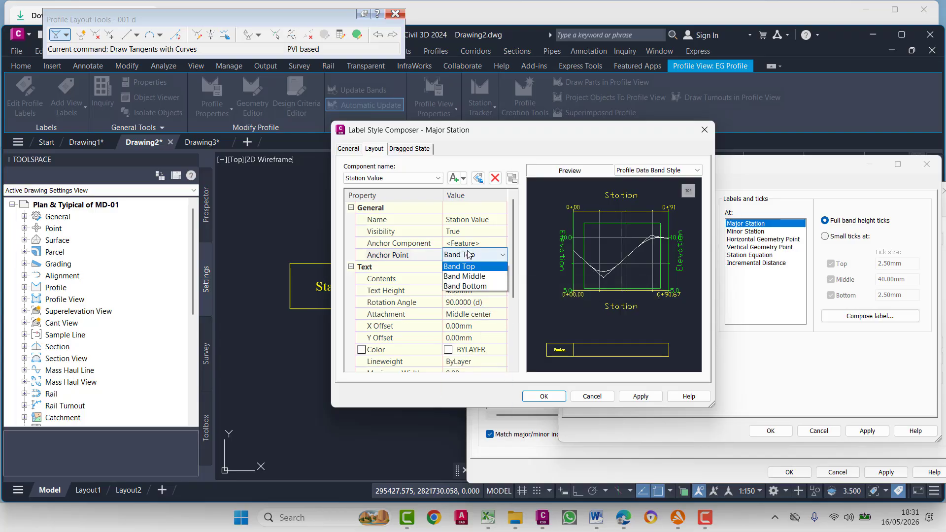
left_click(468, 254)
left_click(468, 254)
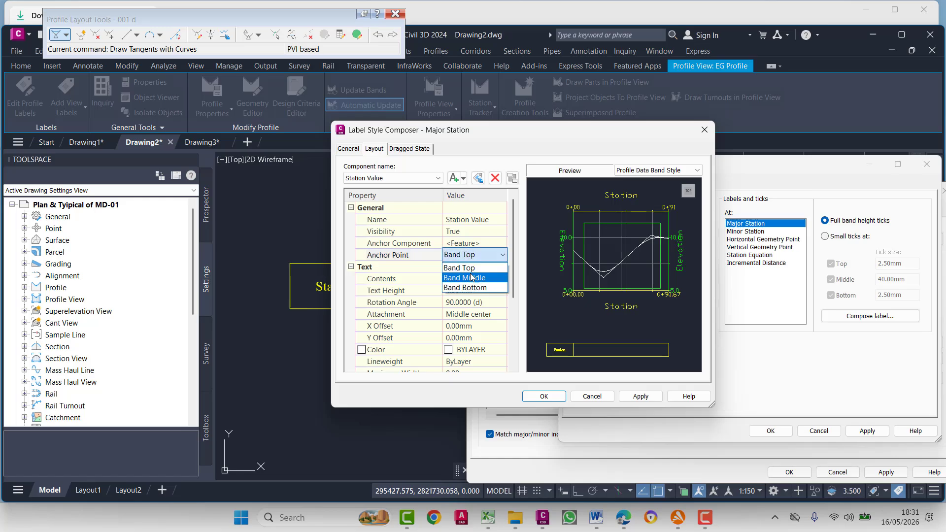
left_click(471, 278)
left_click(640, 397)
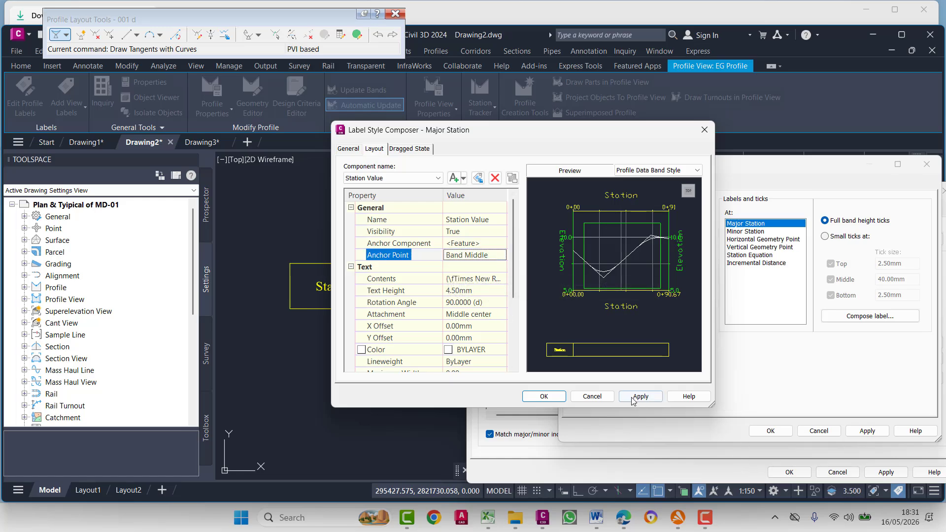
left_click(560, 395)
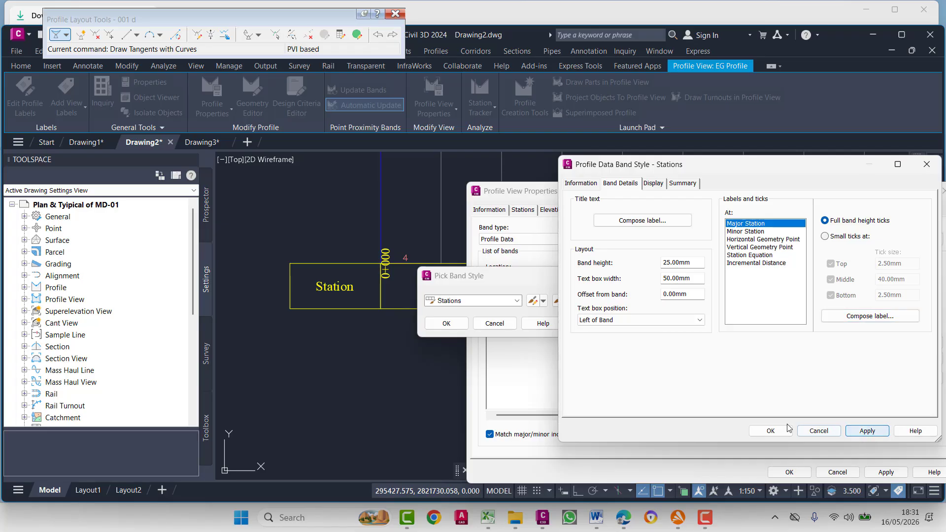
Accept the Stations band style, apply it to the profile view and finish editing the profile view properties.
left_click(770, 430)
left_click(495, 324)
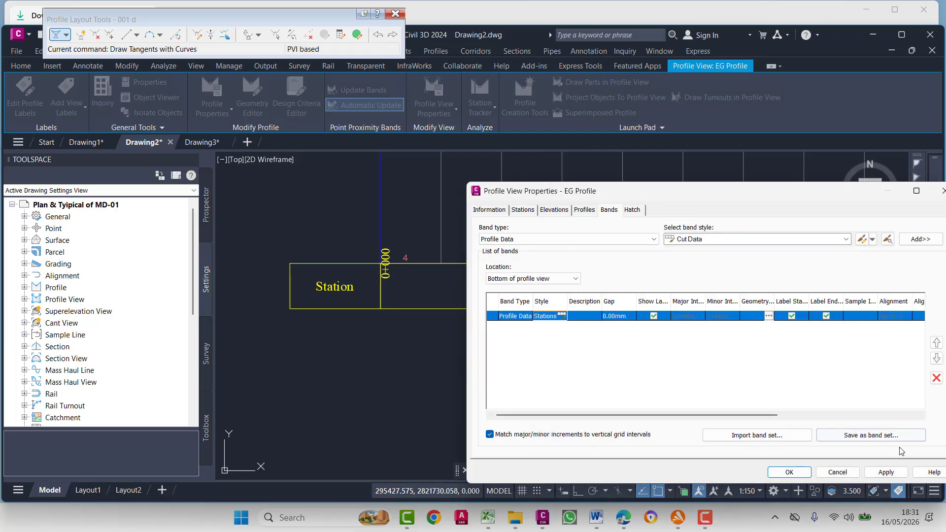
left_click(886, 472)
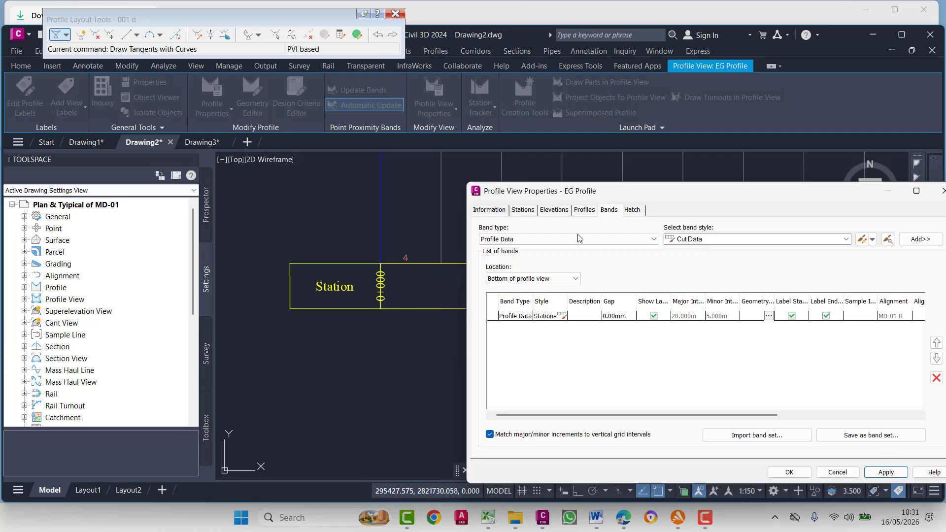
left_click(789, 472)
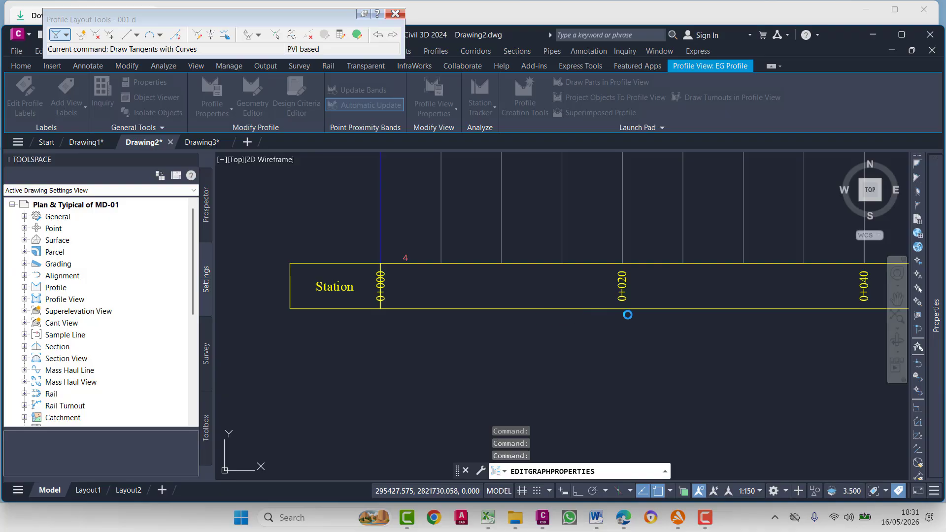
Examine the placement of the station labels along the Station band, from its title box to the end of the profile view.
middle_click_drag(627, 315, 604, 314)
scroll(748, 312, "down", 4)
middle_click_drag(742, 323, 404, 315)
middle_click_drag(658, 334, 647, 334)
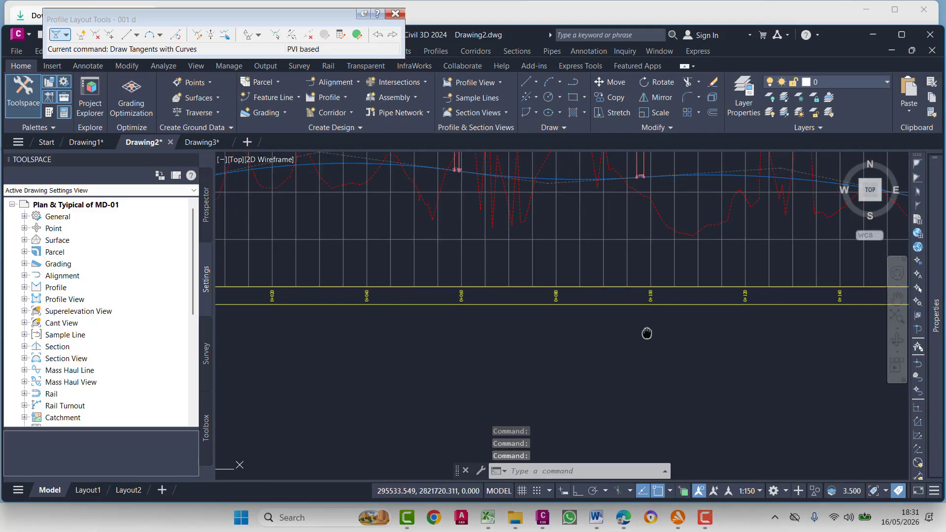
scroll(588, 247, "up", 6)
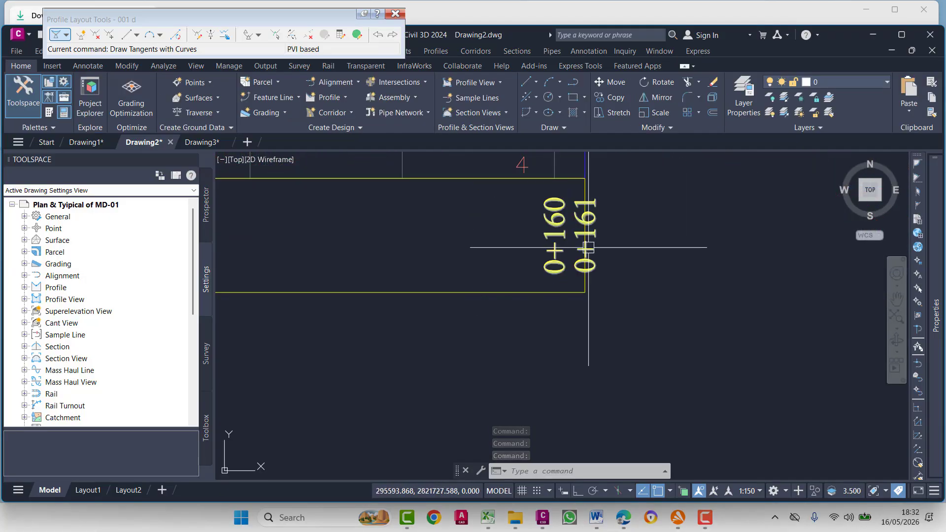
scroll(589, 248, "down", 4)
middle_click_drag(521, 277, 908, 321)
middle_click_drag(528, 359, 866, 353)
scroll(478, 357, "down", 2)
middle_click_drag(420, 358, 854, 378)
middle_click_drag(452, 333, 737, 326)
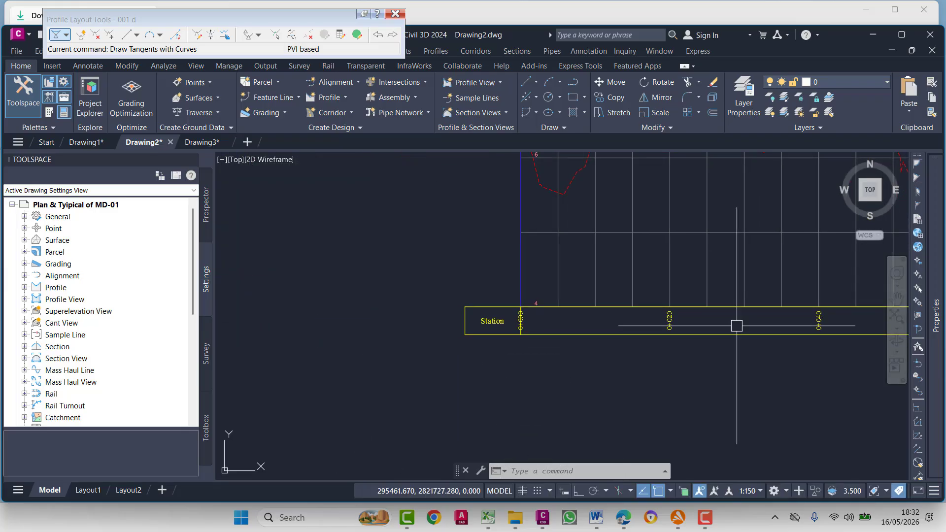
scroll(542, 328, "up", 6)
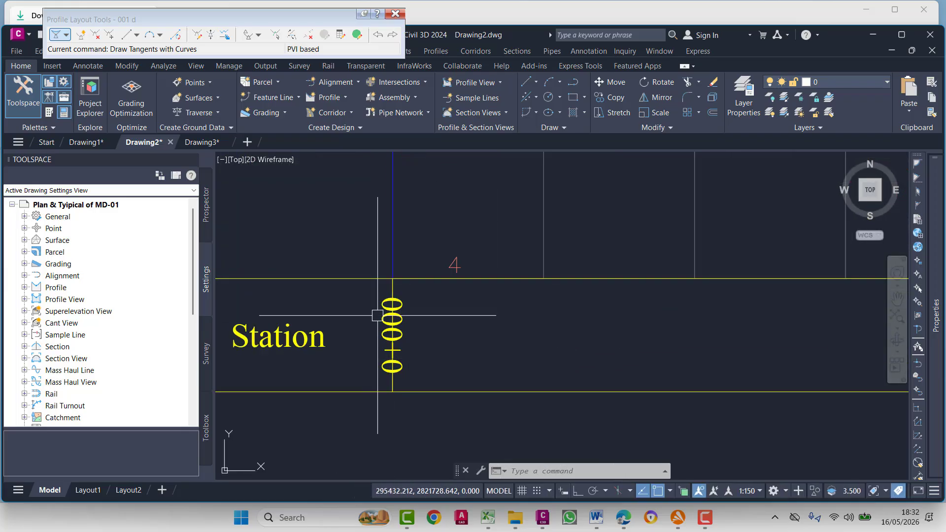
scroll(435, 346, "down", 6)
middle_click_drag(609, 440, 504, 361)
scroll(433, 360, "down", 2)
scroll(498, 298, "up", 2)
scroll(431, 340, "up", 2)
middle_click_drag(498, 299, 534, 288)
scroll(430, 340, "down", 2)
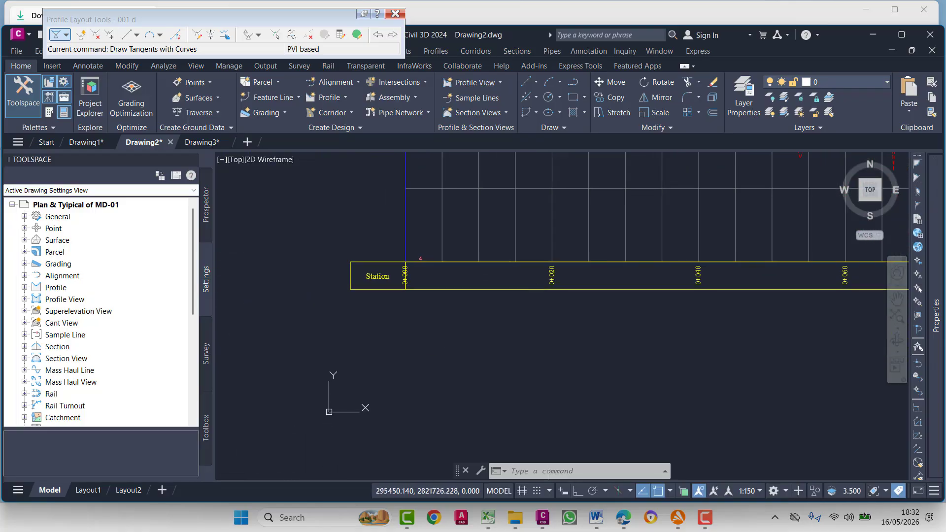
scroll(469, 291, "down", 2)
scroll(631, 338, "down", 4)
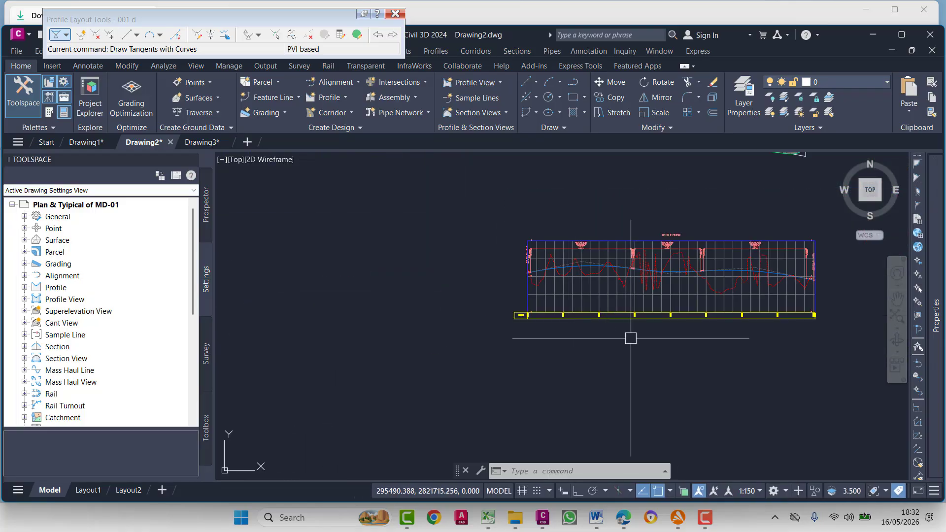
scroll(428, 316, "up", 5)
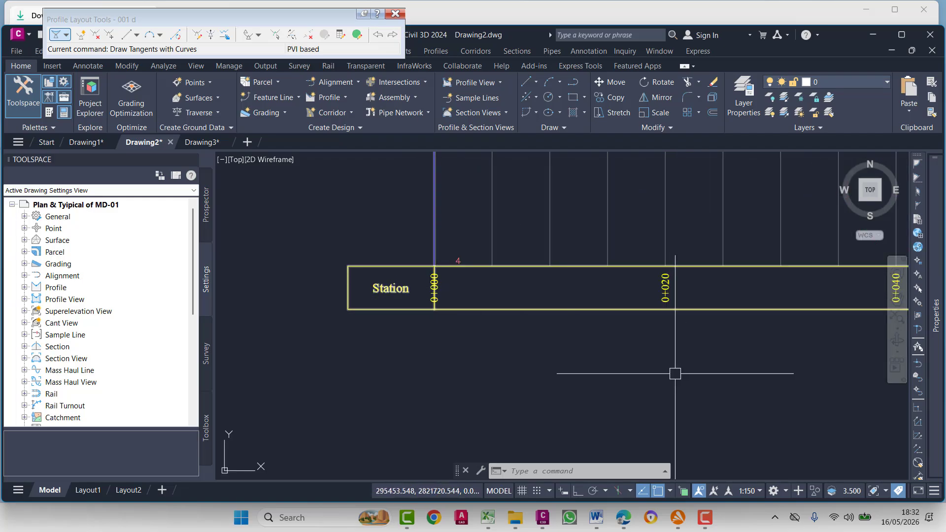
scroll(453, 304, "up", 4)
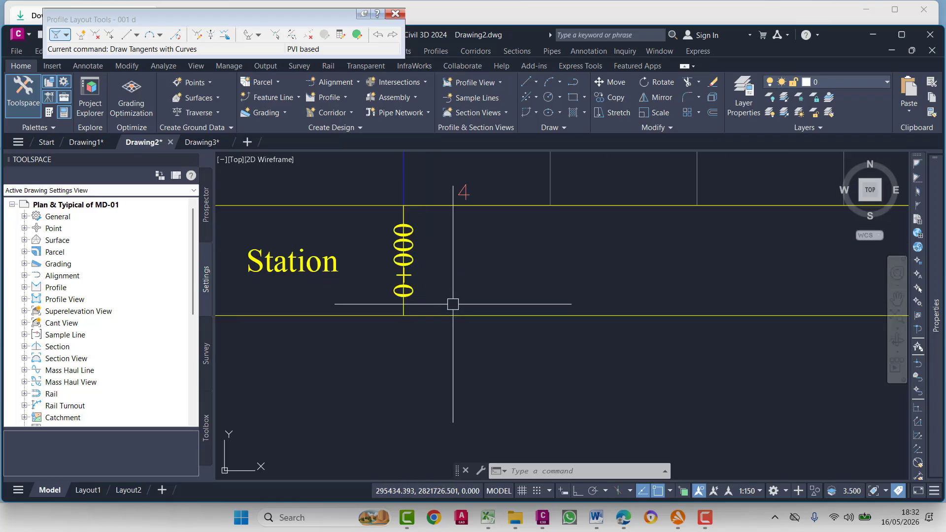
left_click(403, 254)
scroll(436, 327, "down", 3)
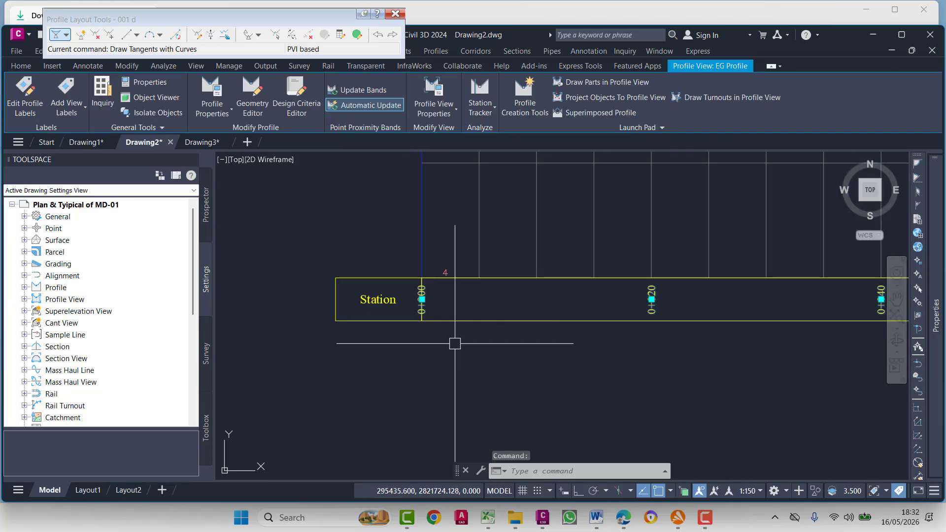
key("Escape")
key("Escape")
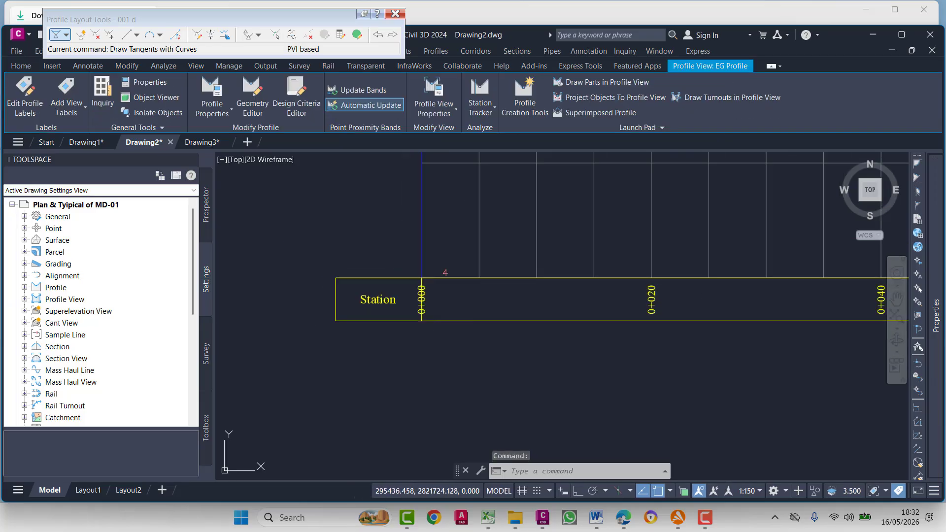
Add a second Profile Data band with the Stations style to the profile view, accepting the default geometry points to label.
left_click(370, 280)
right_click(370, 281)
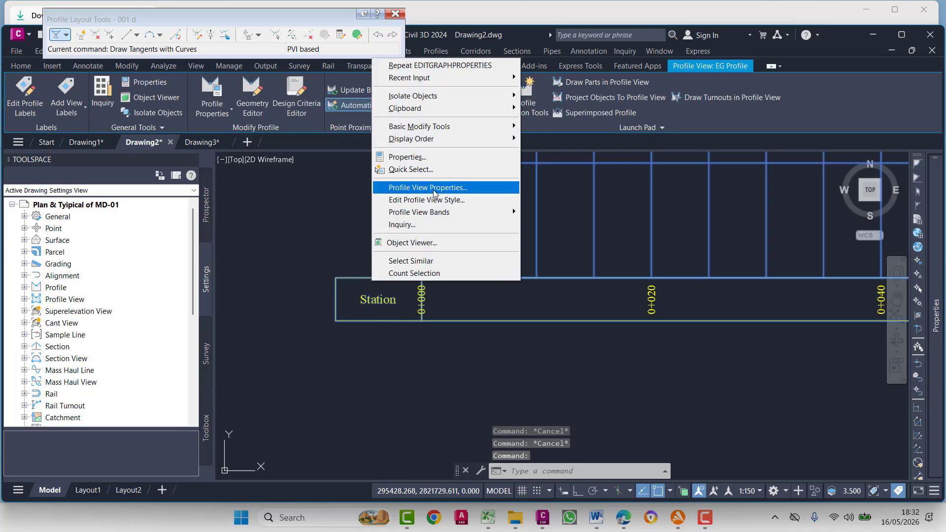
left_click(419, 187)
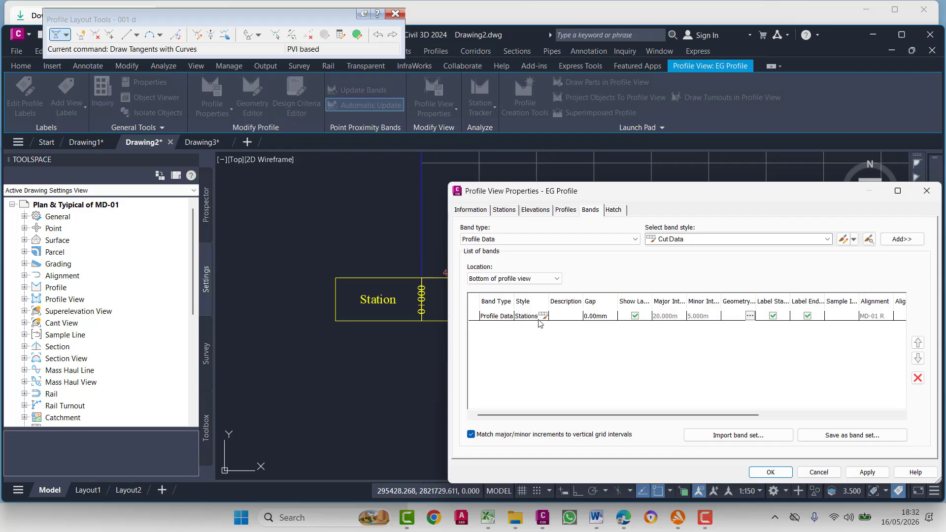
left_click(547, 318)
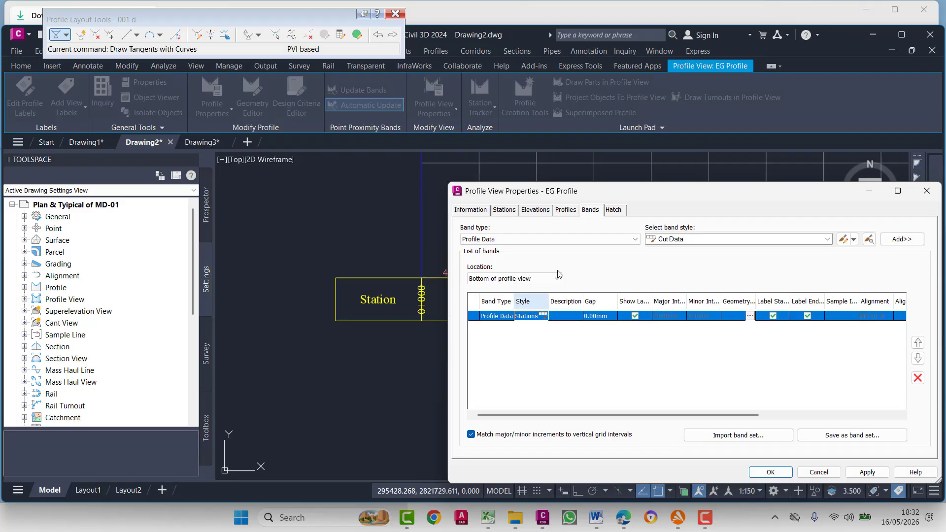
left_click(701, 239)
left_click(683, 342)
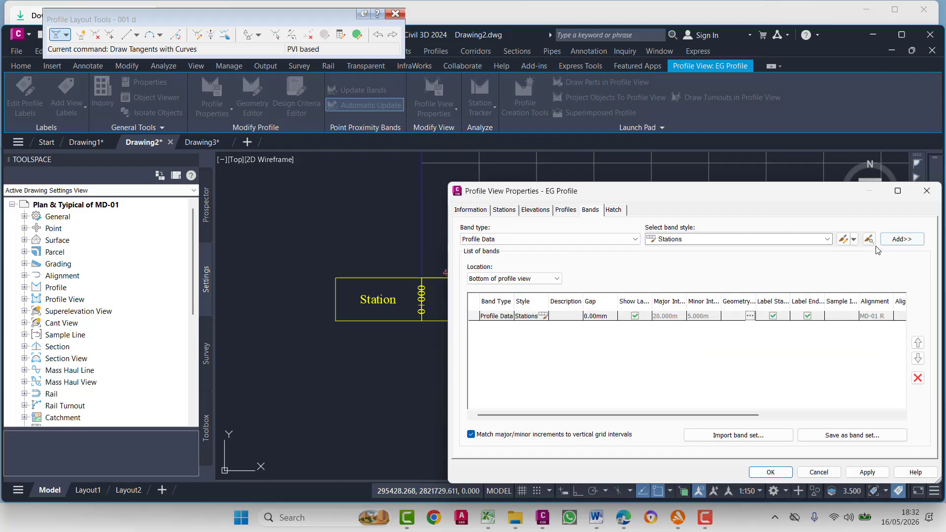
left_click(897, 240)
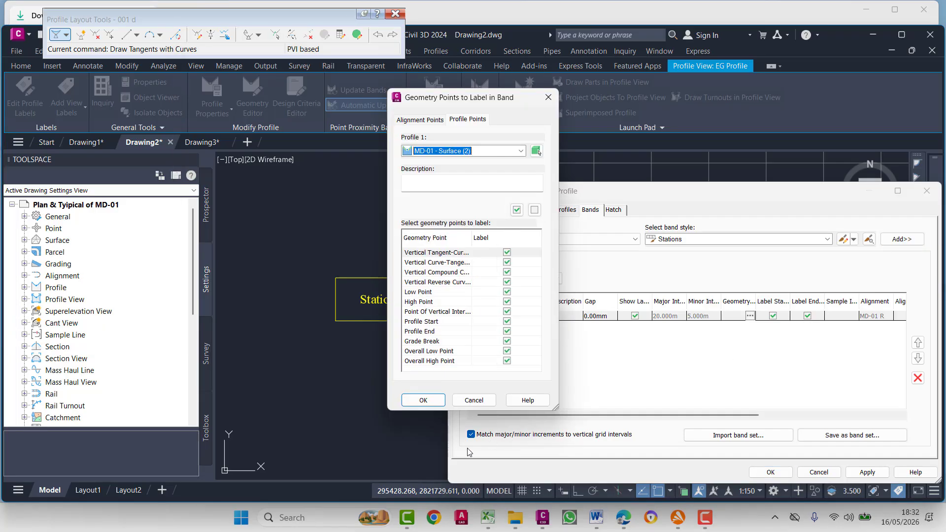
left_click(426, 403)
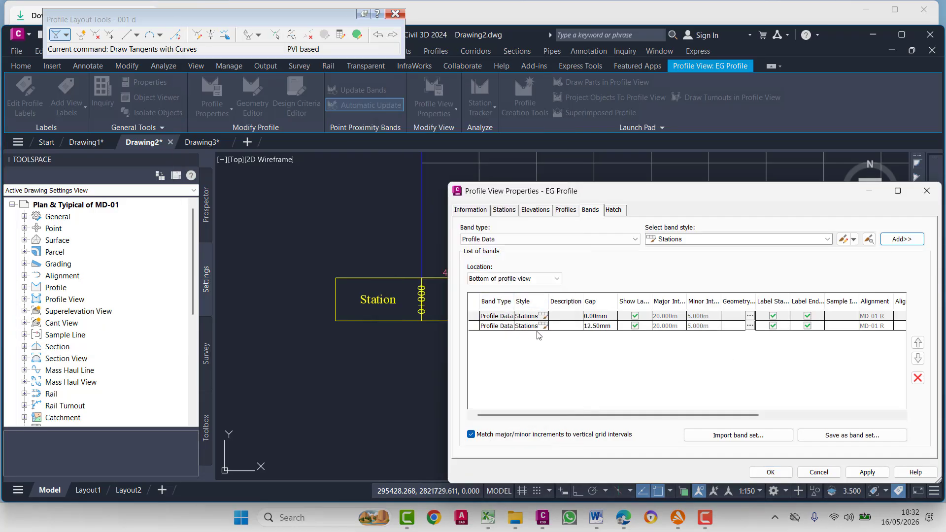
Check the name and band details of the first Stations band's style and cancel out of it.
left_click(546, 328)
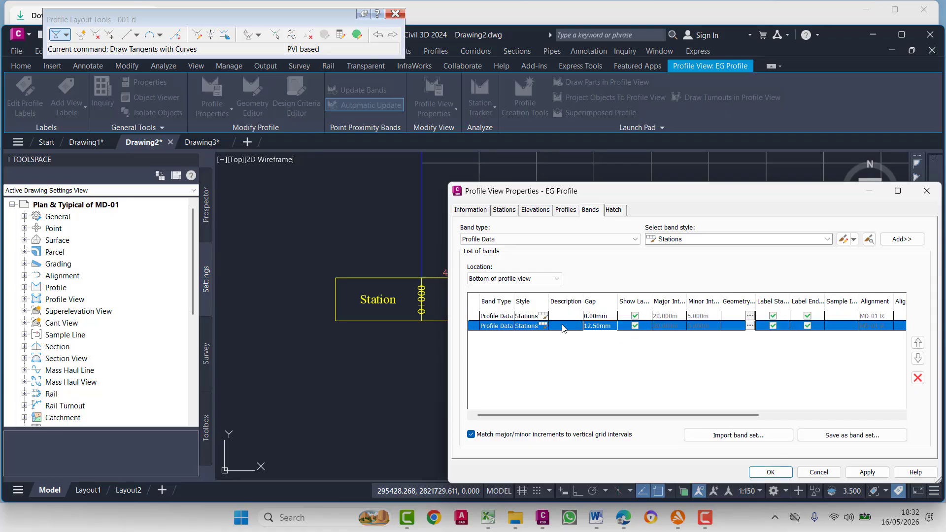
left_click(509, 316)
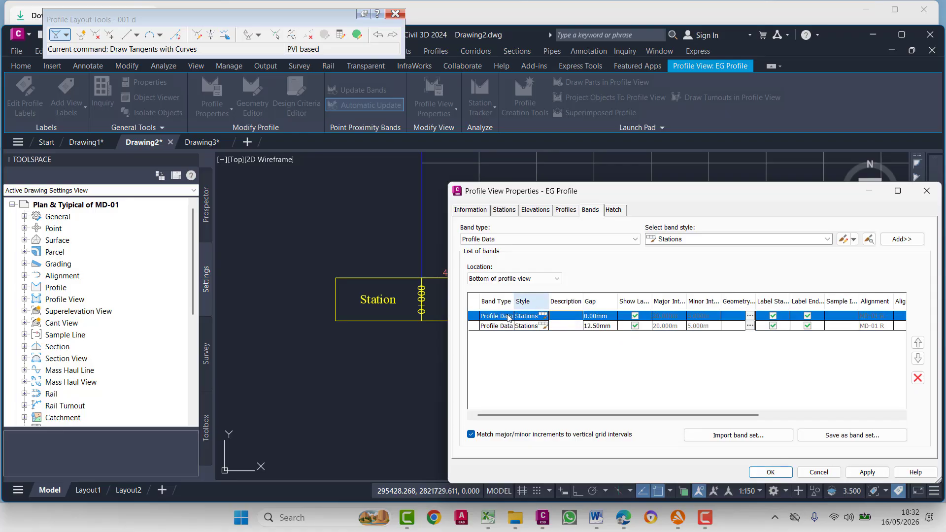
left_click(543, 316)
left_click(532, 302)
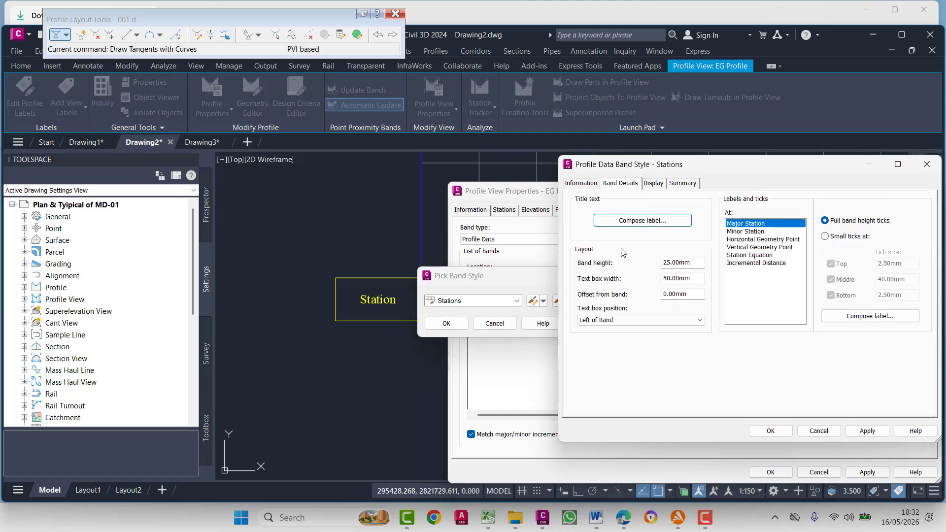
left_click(583, 183)
left_click(616, 215)
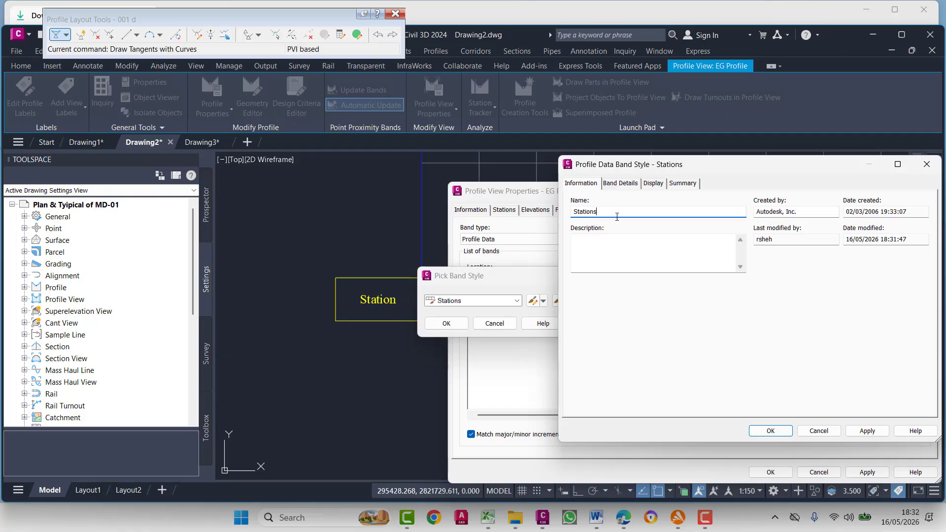
left_click(630, 183)
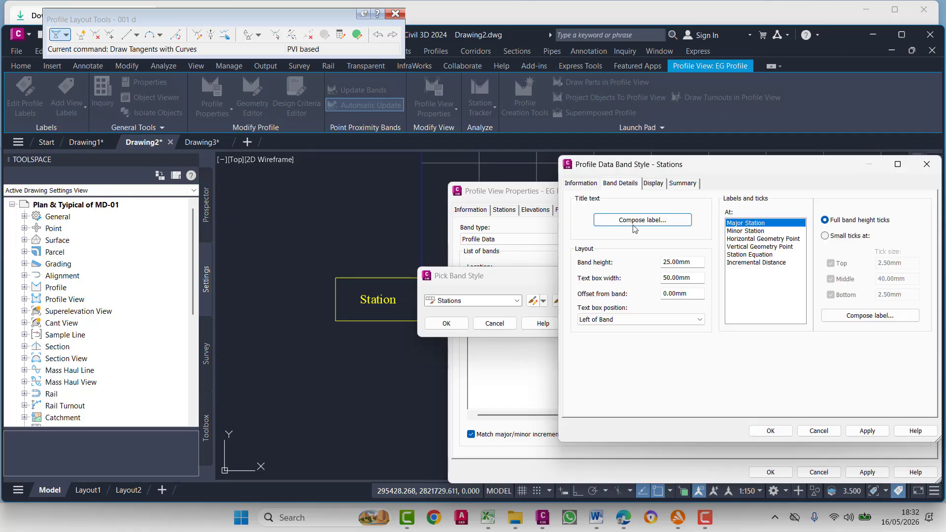
left_click(818, 431)
left_click(502, 326)
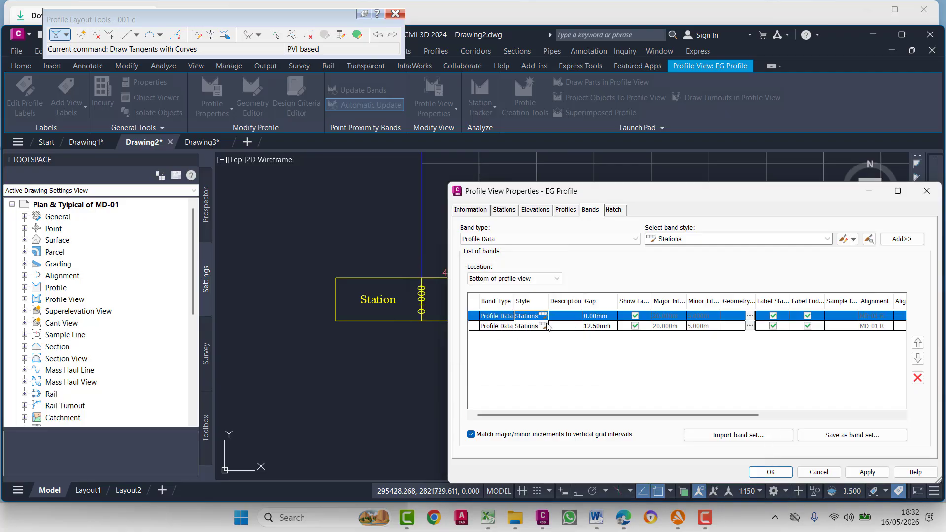
Copy the Stations style for the second band in the list and name the copy NGL.
left_click(595, 327)
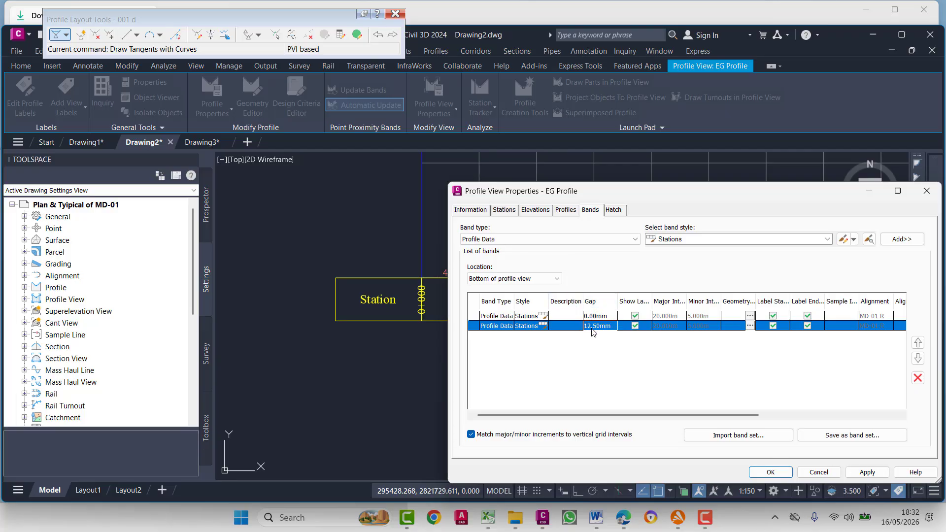
left_click(543, 326)
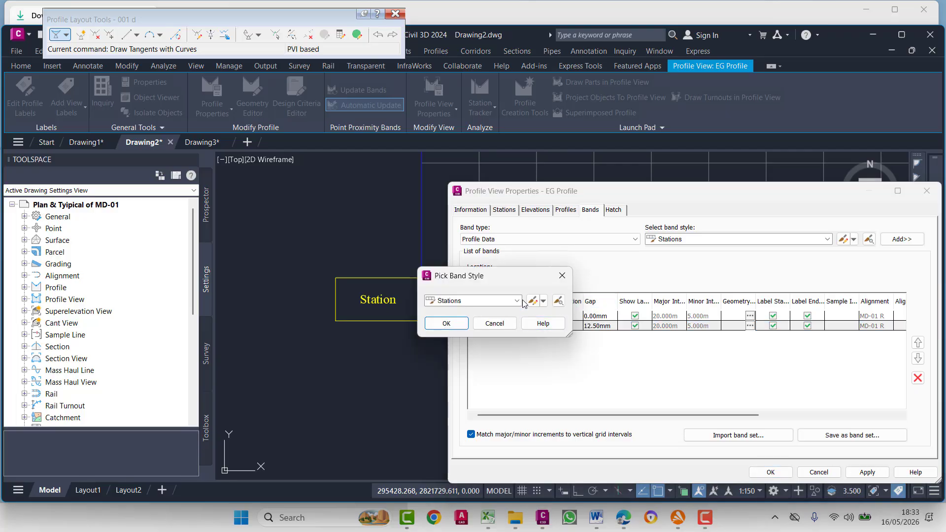
left_click(543, 301)
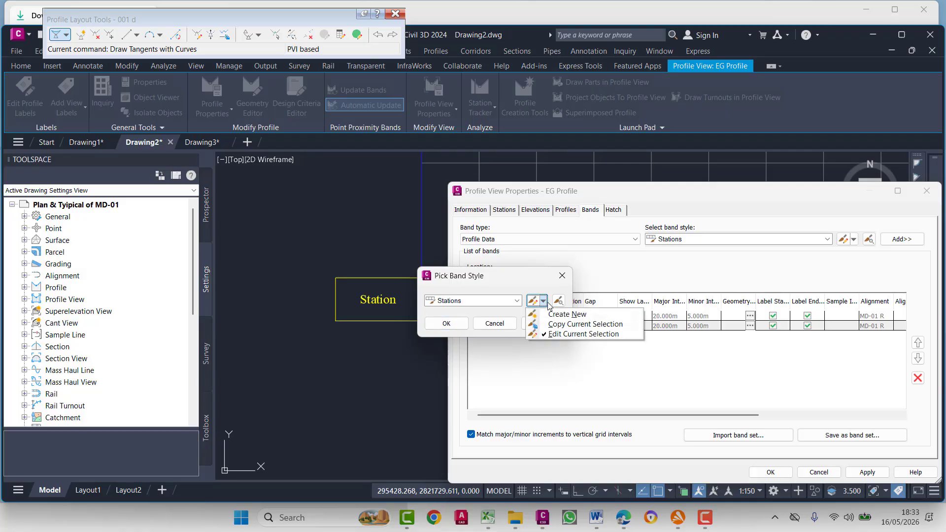
left_click(568, 325)
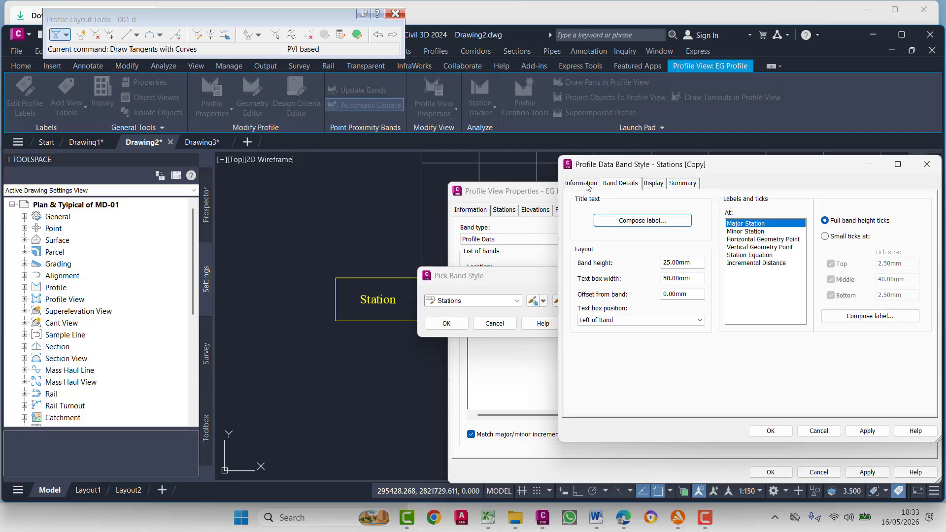
left_click(584, 183)
left_click(617, 211)
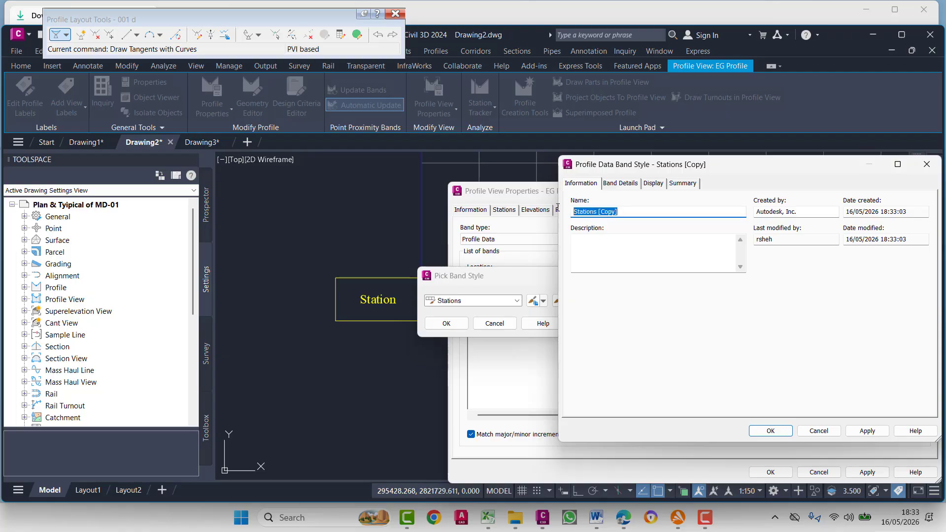
type("NGL")
Change the NGL band style's title text to NGL and accept the Band Title label.
left_click(640, 184)
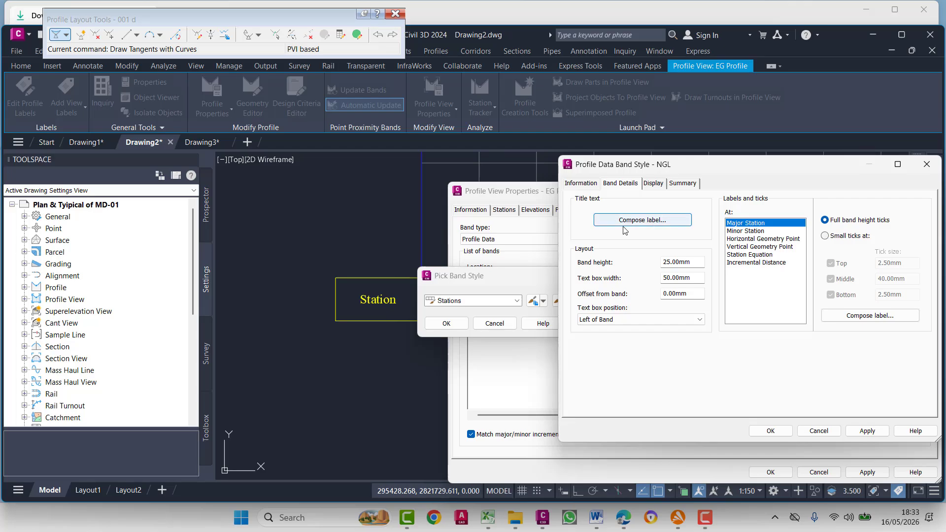
left_click(623, 220)
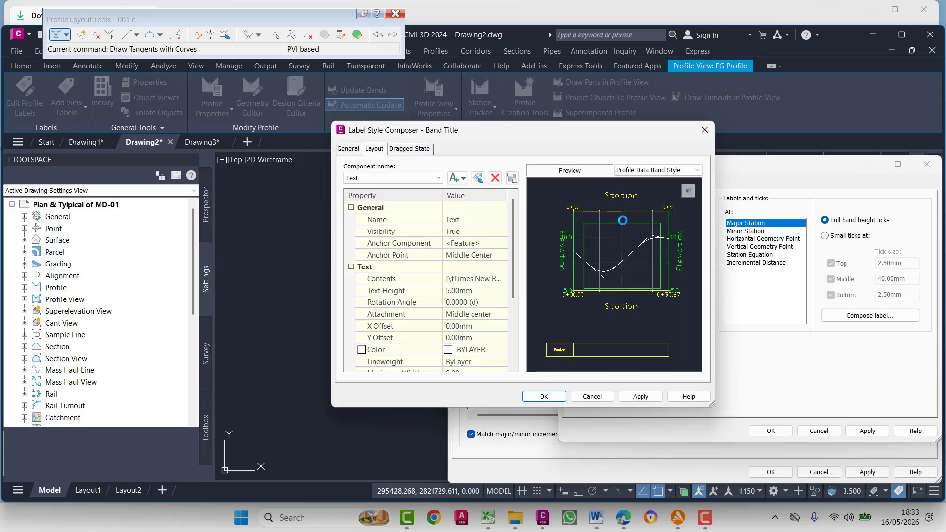
left_click(476, 279)
left_click(501, 279)
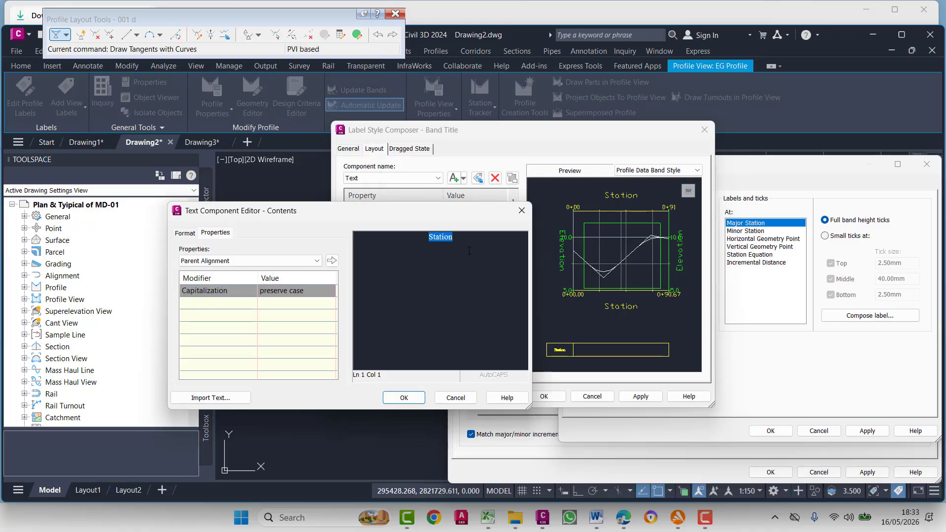
type("NGL")
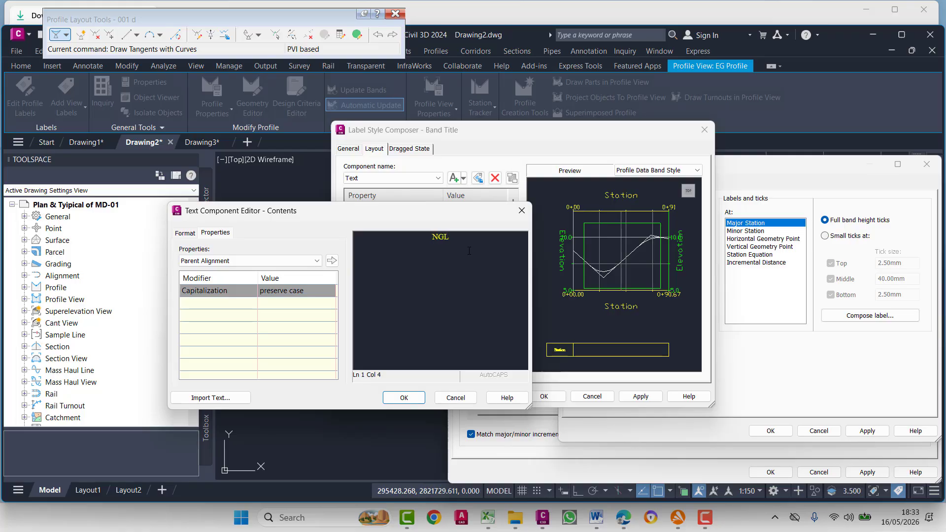
left_click(402, 397)
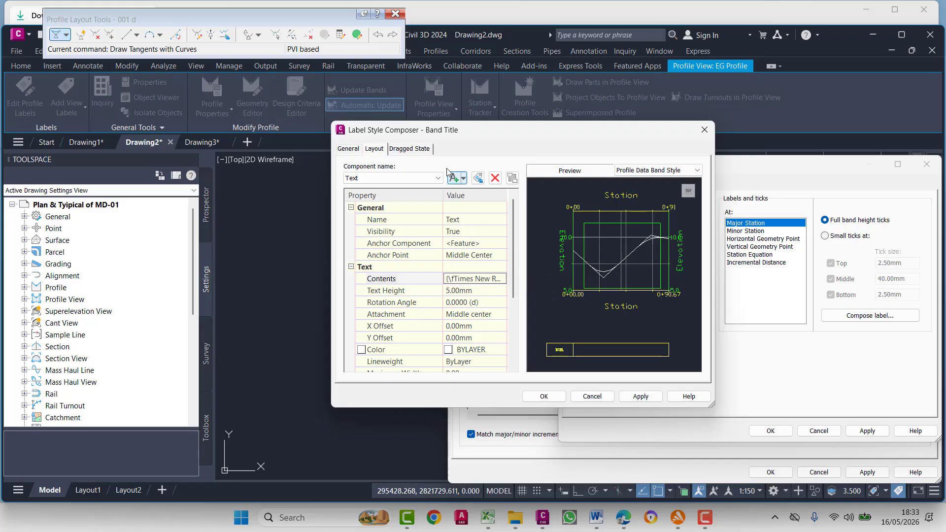
left_click(641, 396)
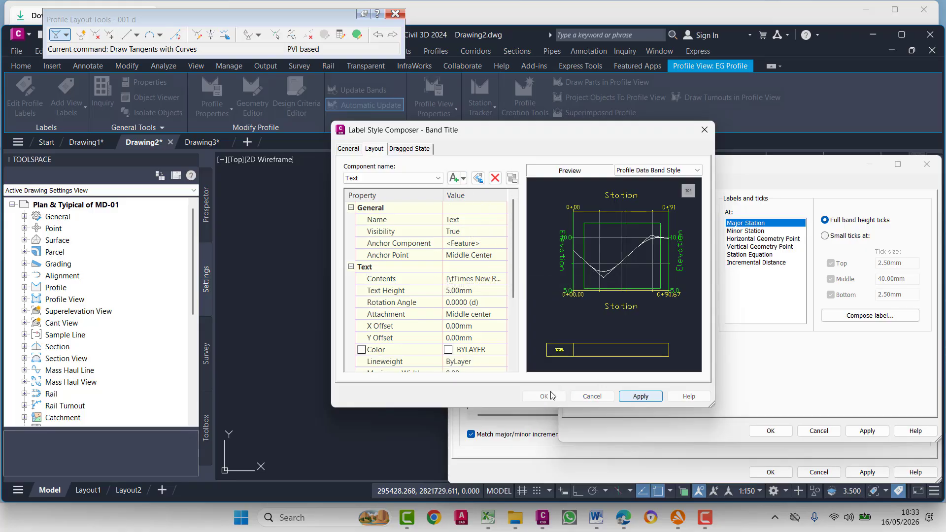
left_click(544, 396)
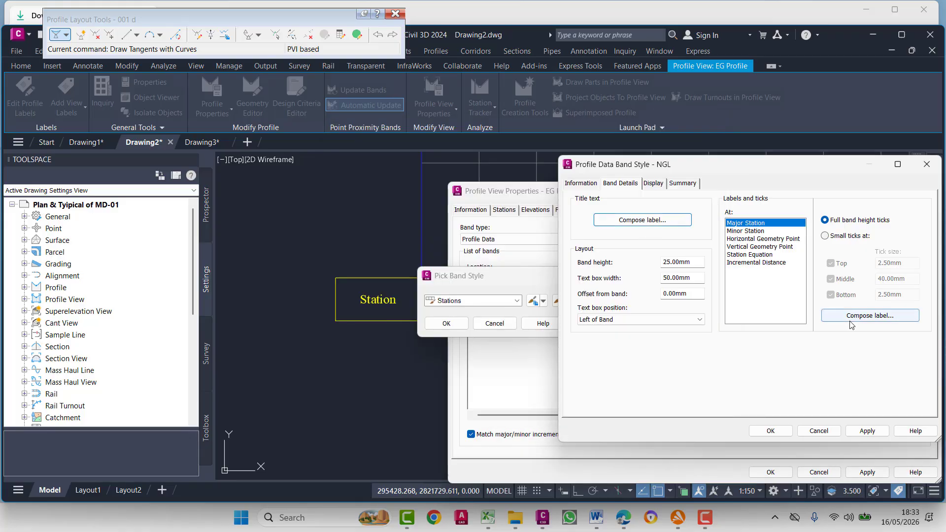
Color the Station Value text red in the NGL style's Major Station label.
left_click(870, 315)
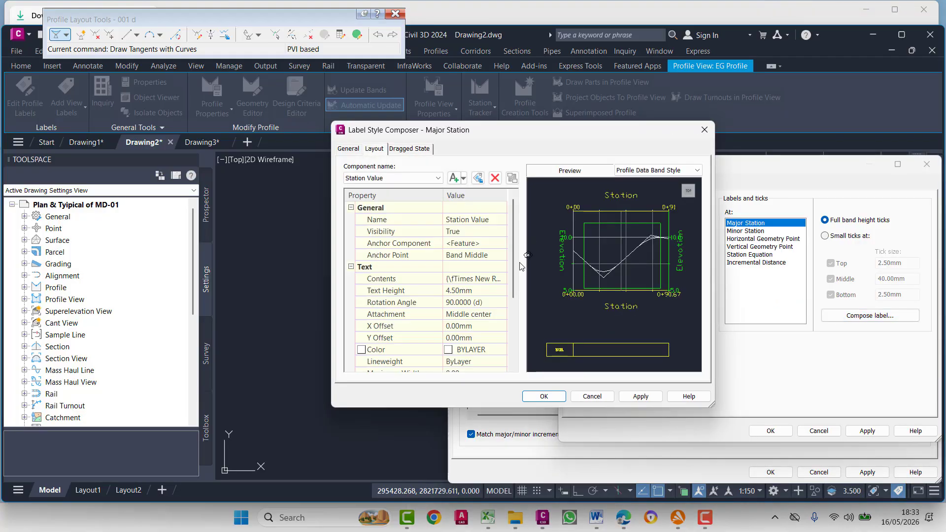
left_click(501, 278)
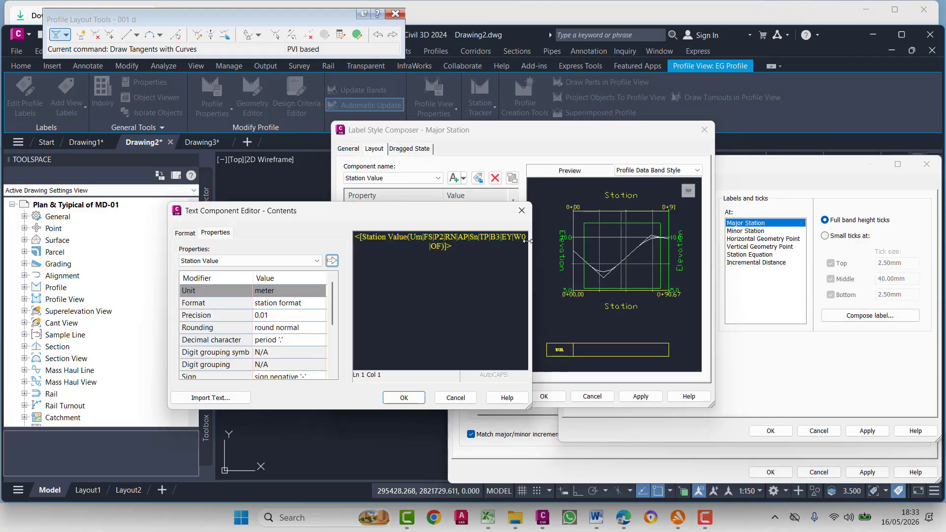
left_click(185, 233)
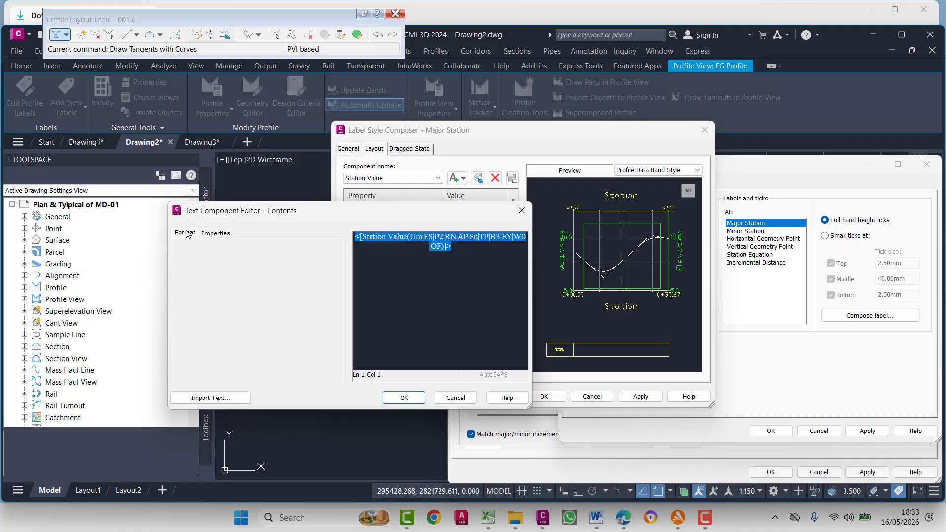
left_click(224, 308)
left_click(224, 308)
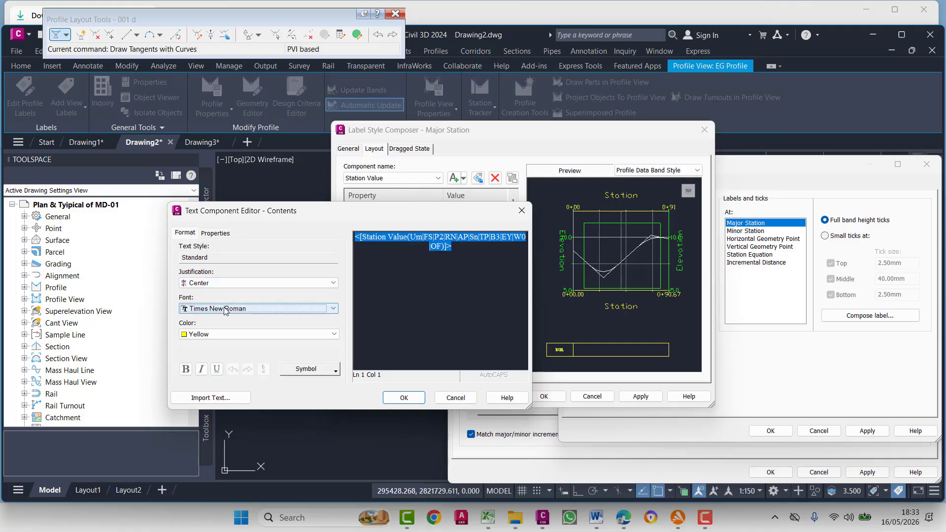
left_click(231, 334)
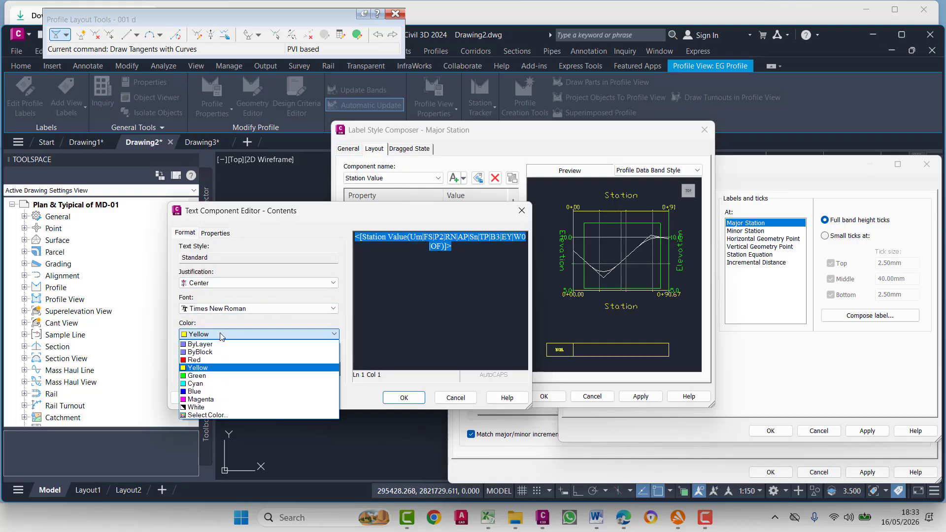
left_click(204, 360)
Try to switch the Major Station label text to the Profile1 Elevation property, and apply the label edits.
left_click(216, 232)
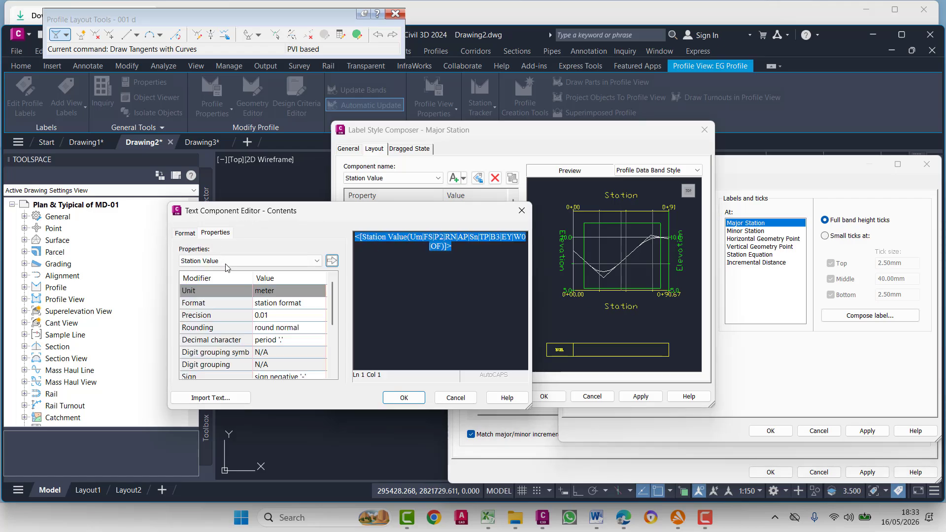
left_click(226, 261)
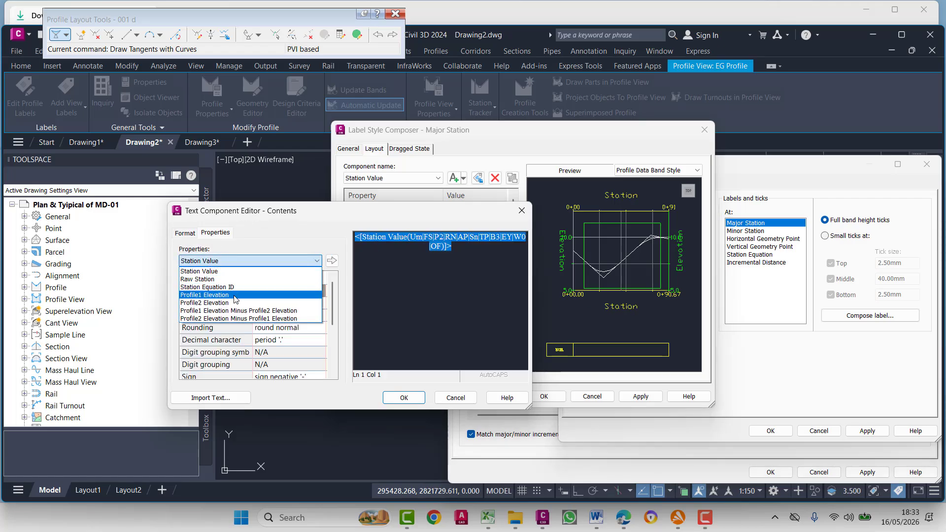
left_click(235, 296)
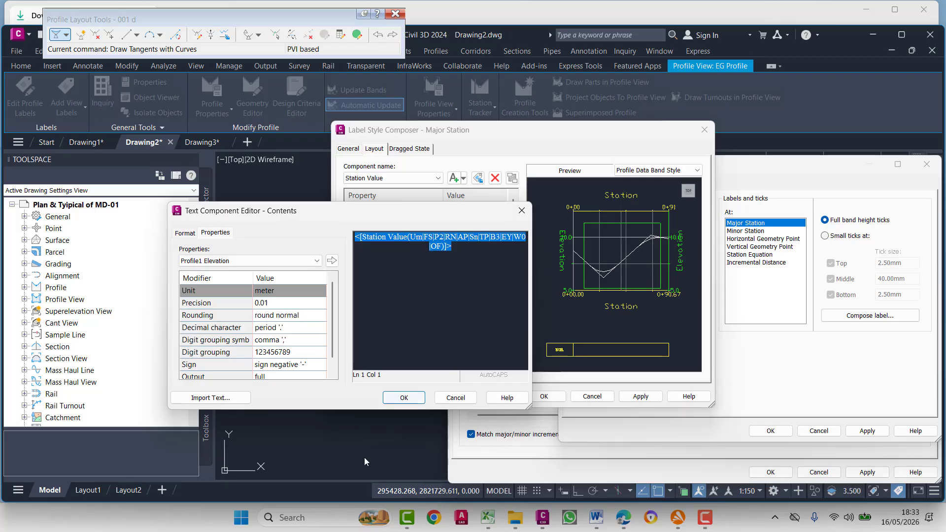
left_click(404, 397)
left_click(641, 396)
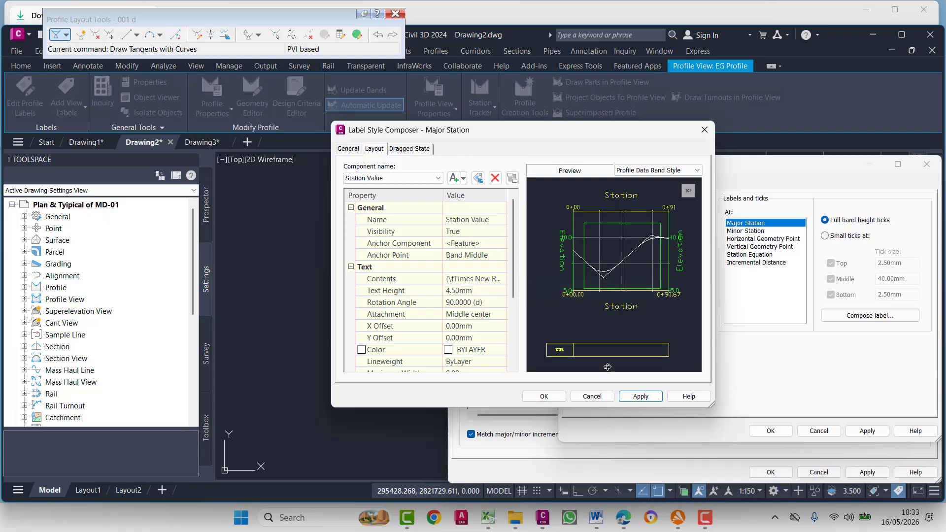
Reopen the Major Station label's text contents to check which property it uses, and close the editor.
left_click(493, 279)
left_click(502, 279)
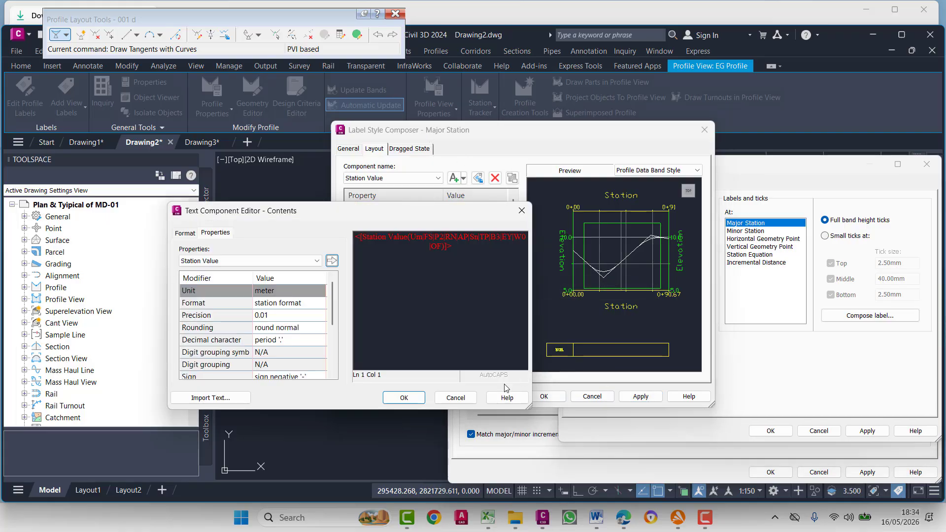
left_click(404, 397)
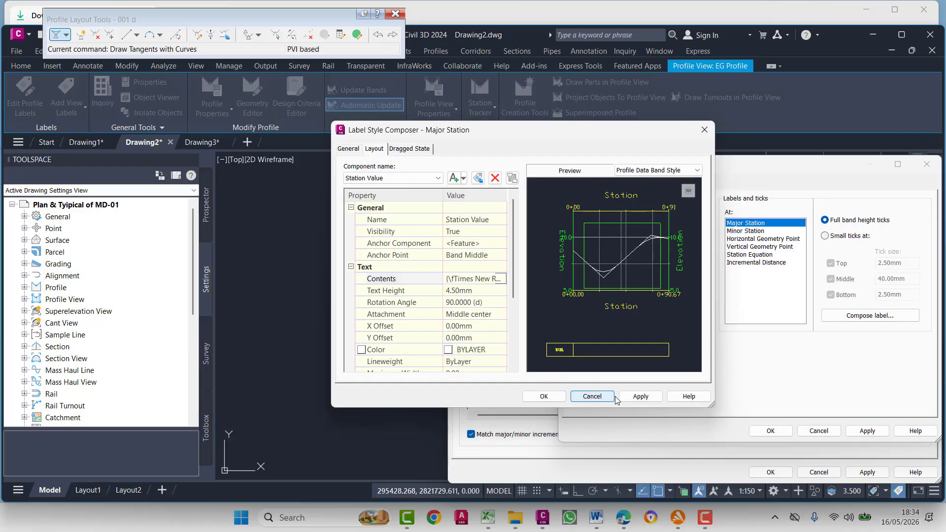
Accept the Major Station label edits and set the NGL band style's Band Border display color to red.
left_click(683, 395)
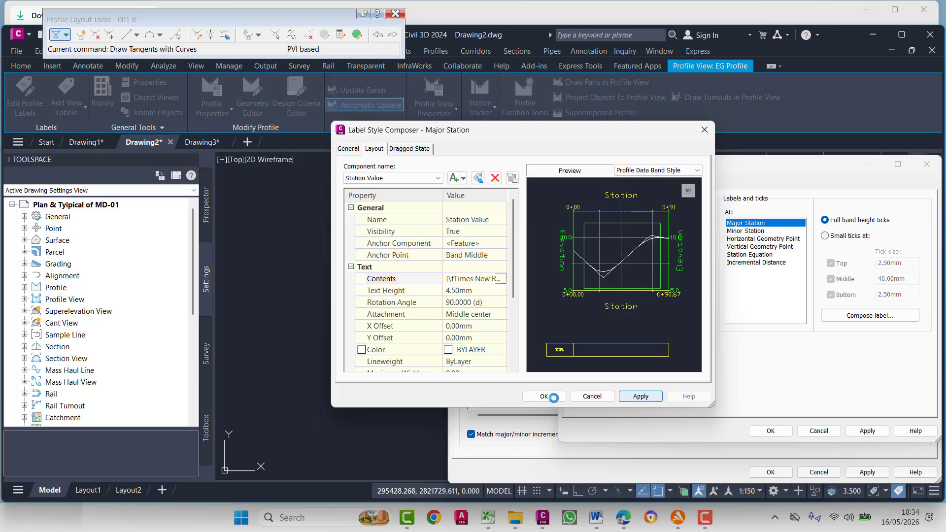
left_click(553, 398)
left_click(653, 184)
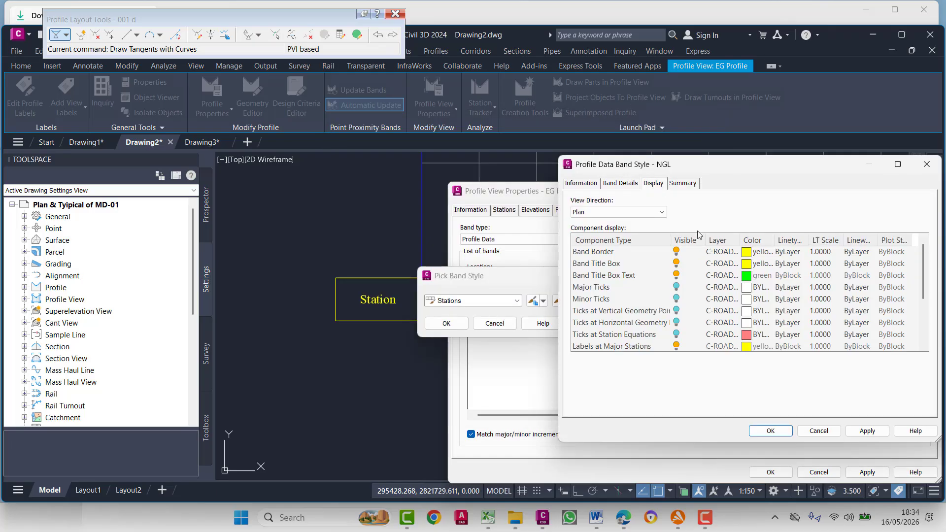
left_click(747, 251)
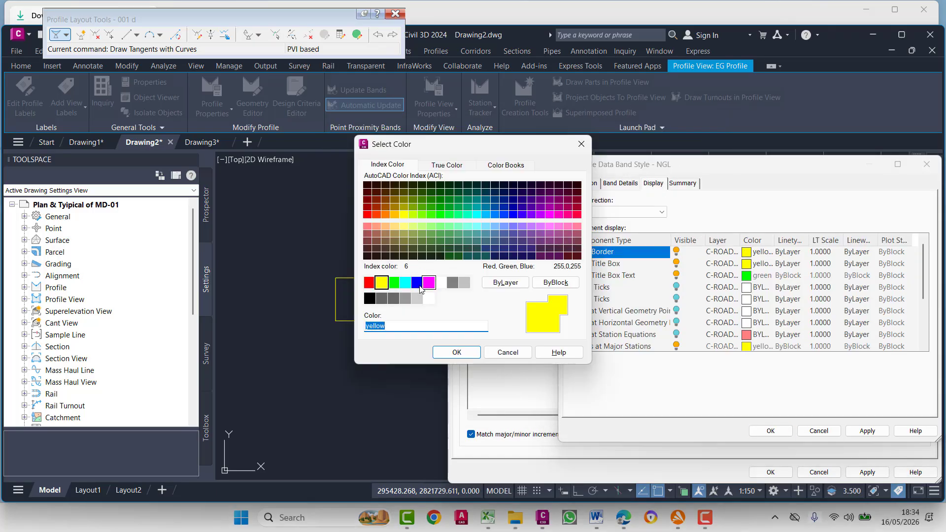
left_click(370, 282)
left_click(457, 353)
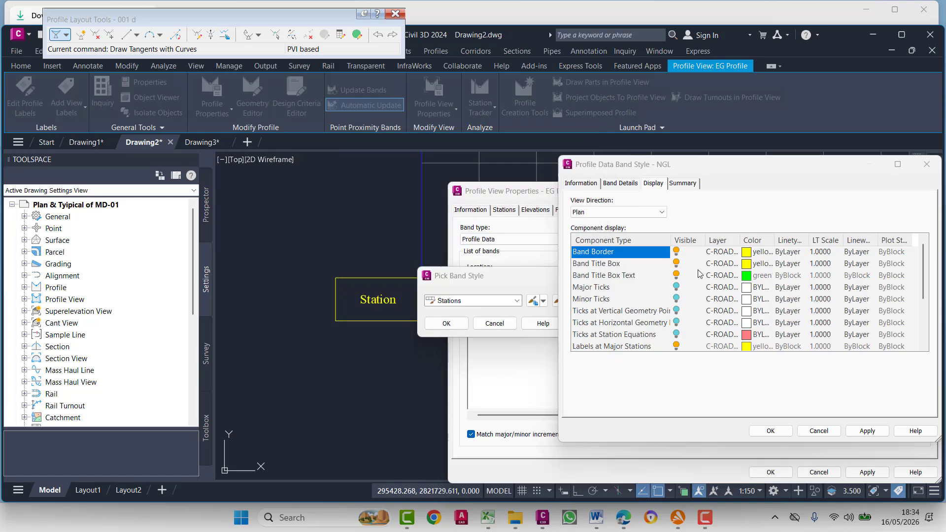
Set the Band Title Box display color to red in the NGL band style and apply the change.
left_click(744, 265)
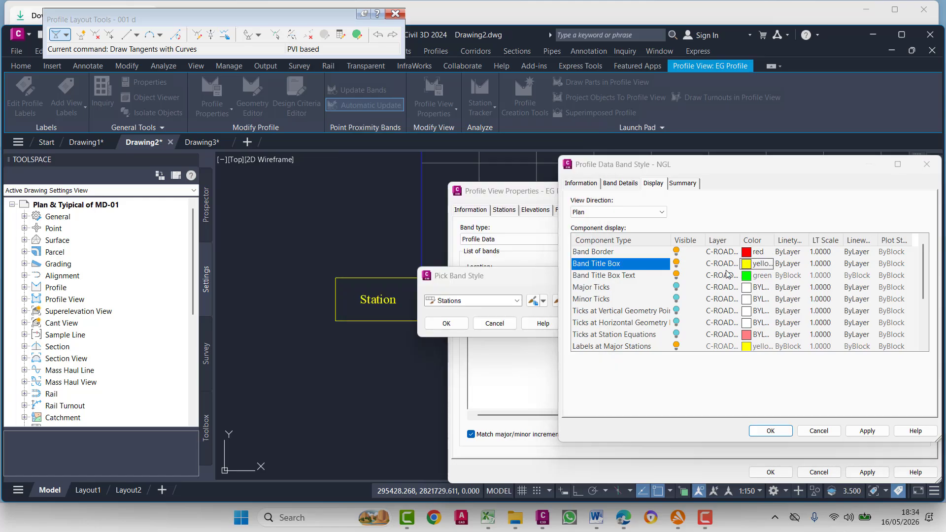
left_click(749, 264)
left_click(369, 283)
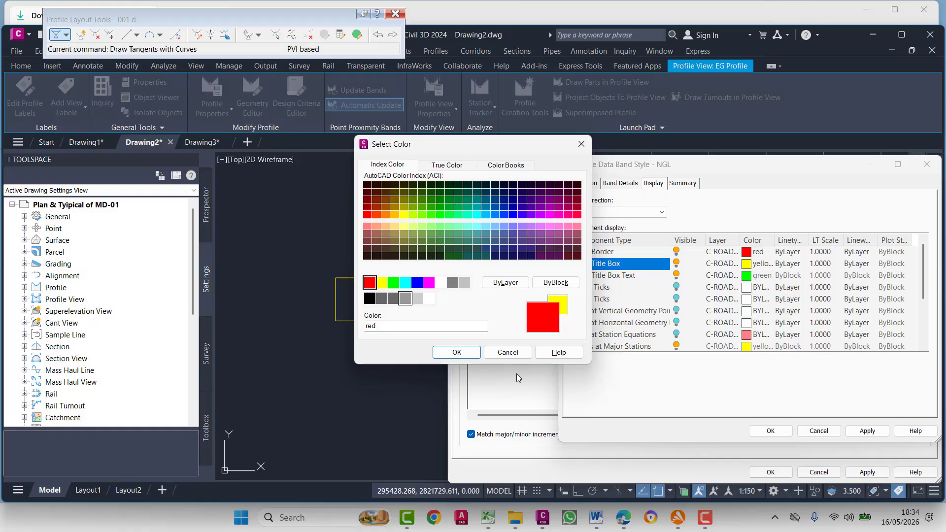
left_click(448, 354)
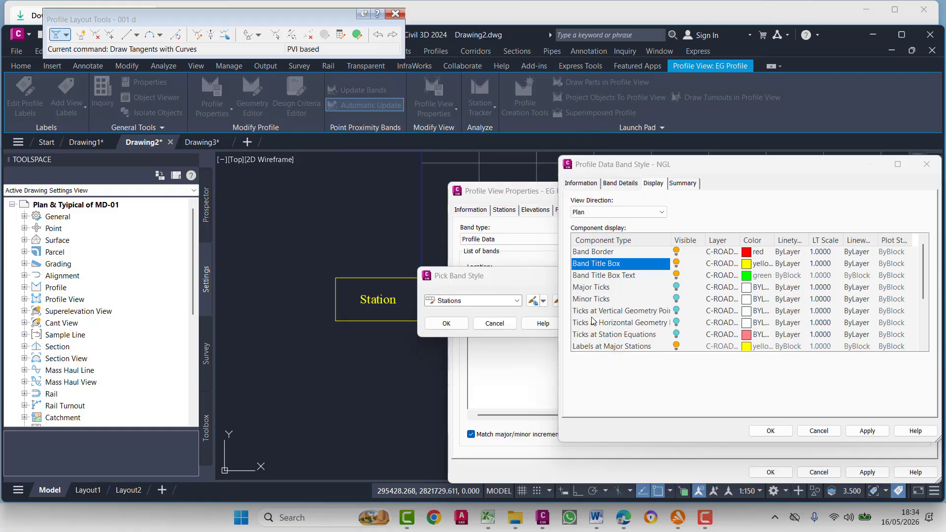
left_click(868, 432)
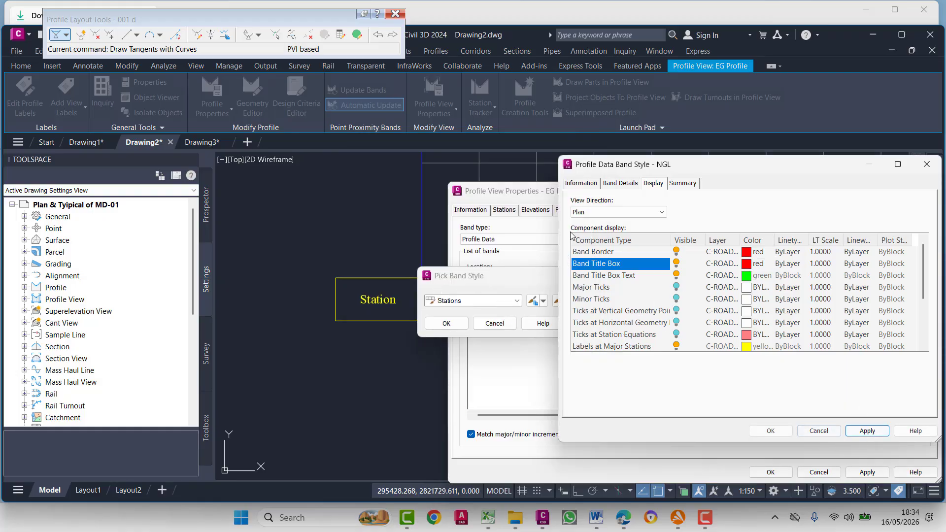
Color the NGL text red in the band style's title label and accept the label.
left_click(621, 184)
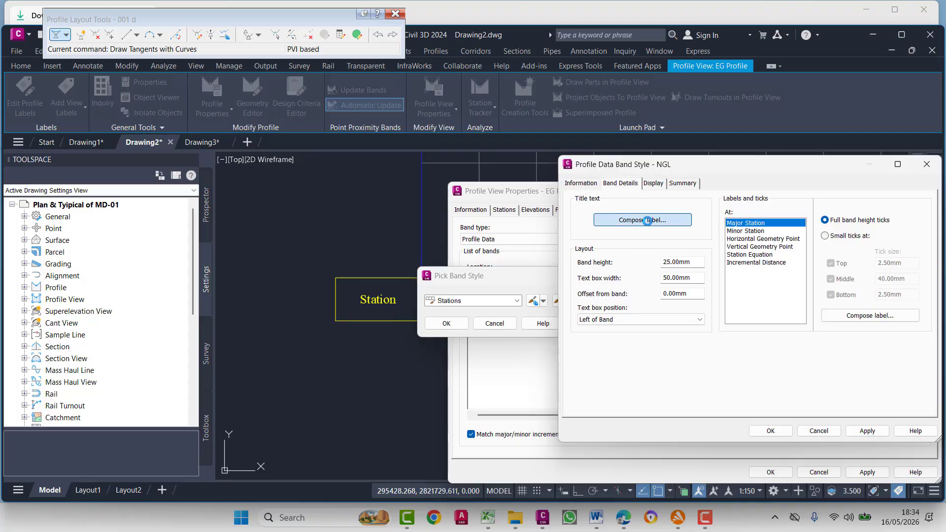
left_click(643, 220)
left_click(374, 148)
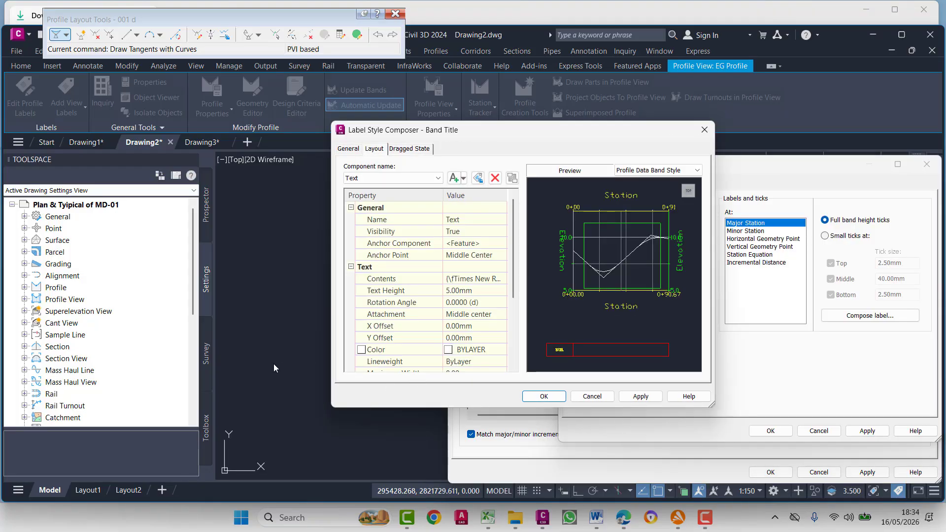
left_click(472, 282)
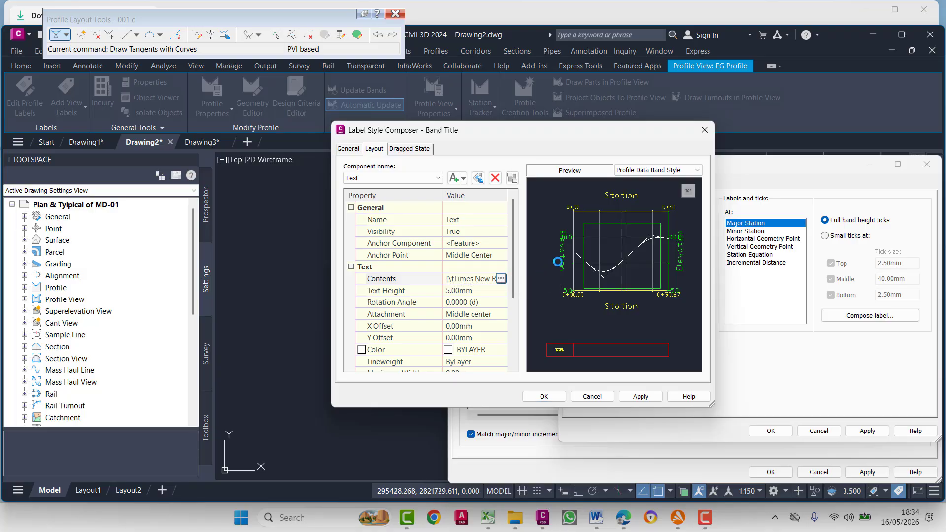
left_click(501, 279)
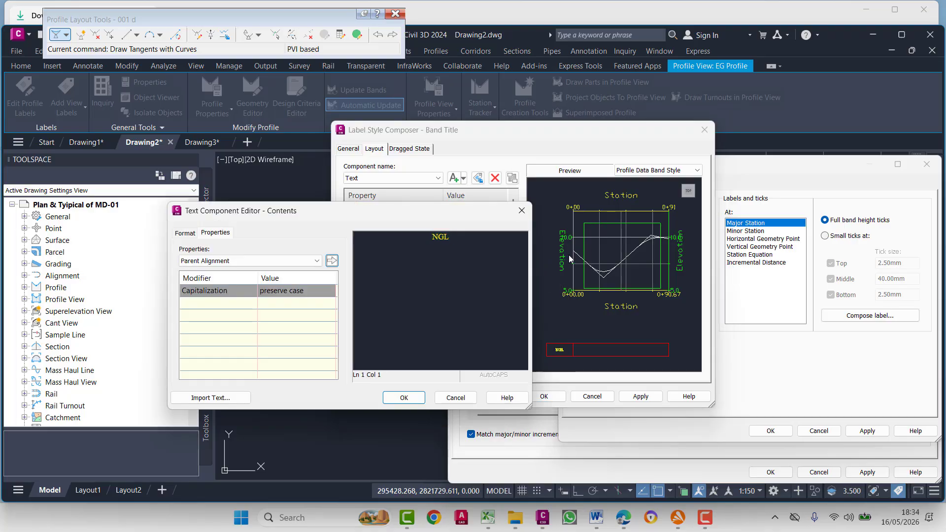
left_click(187, 232)
left_click(197, 334)
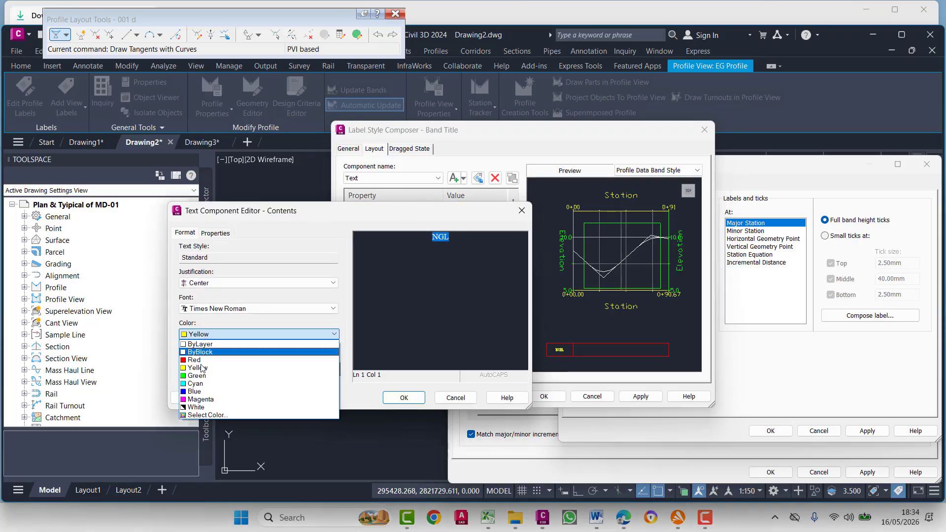
left_click(195, 360)
left_click(403, 397)
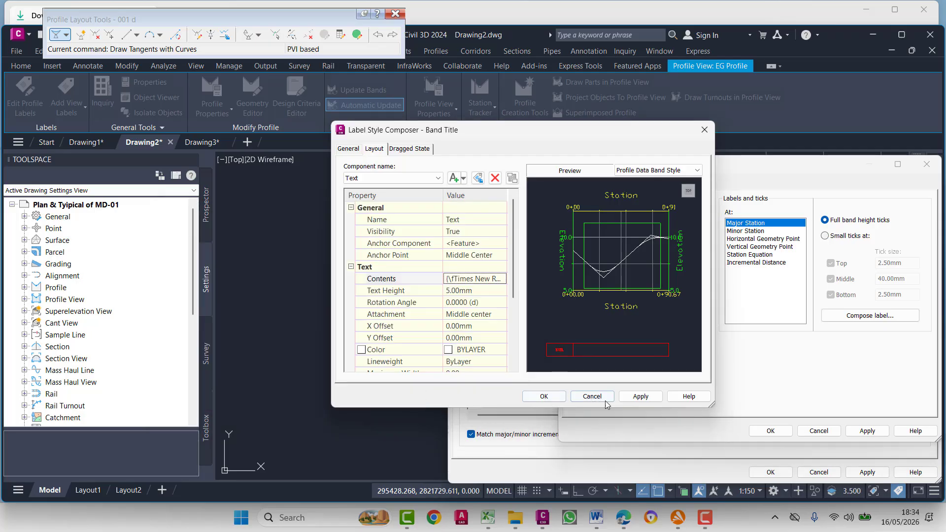
left_click(639, 400)
left_click(538, 400)
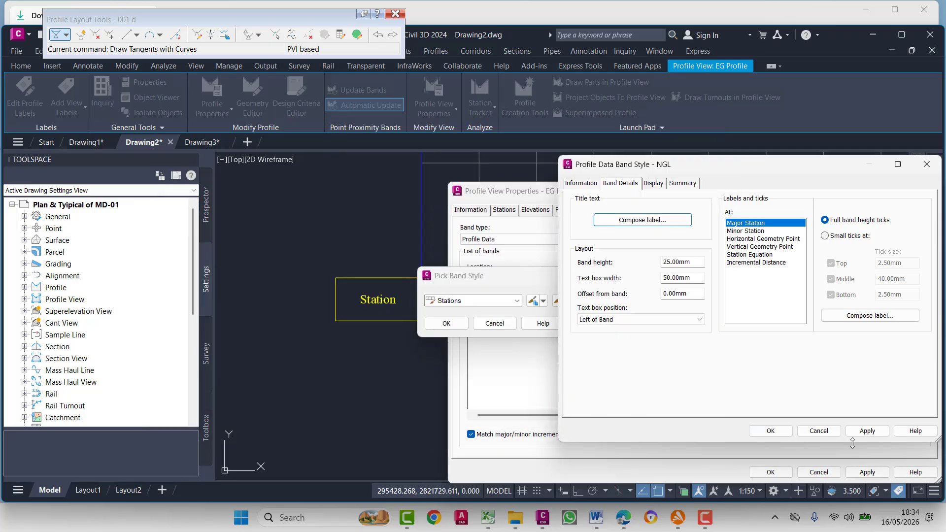
Accept the NGL style for the second band and apply the profile view properties to the drawing.
left_click(867, 431)
left_click(771, 431)
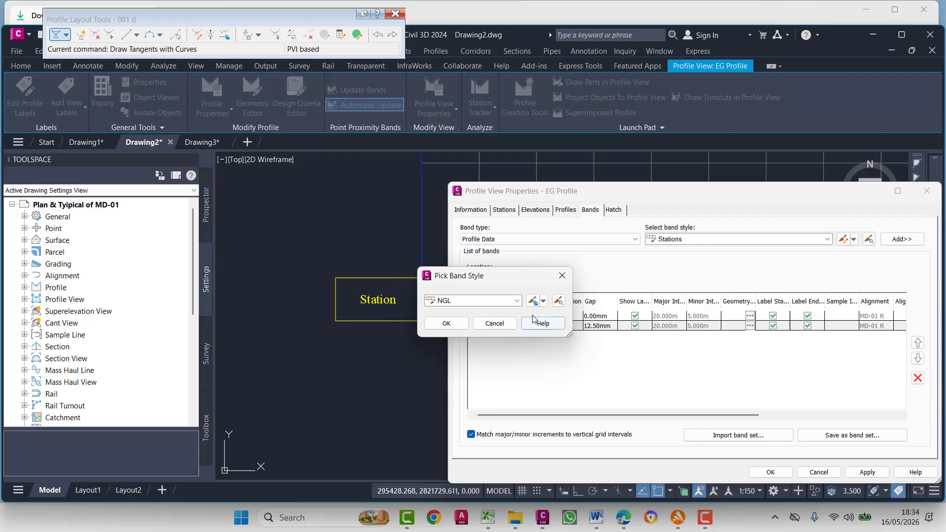
left_click(434, 324)
left_click(867, 472)
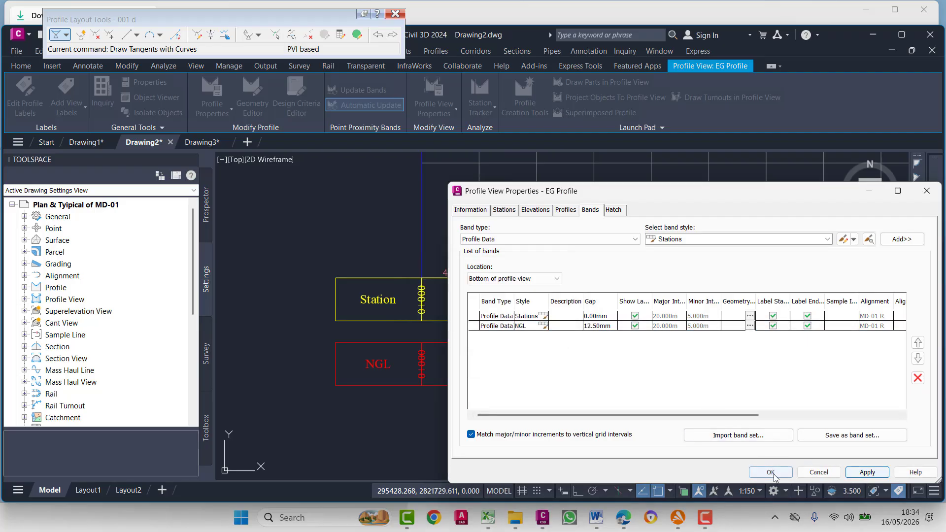
left_click(771, 472)
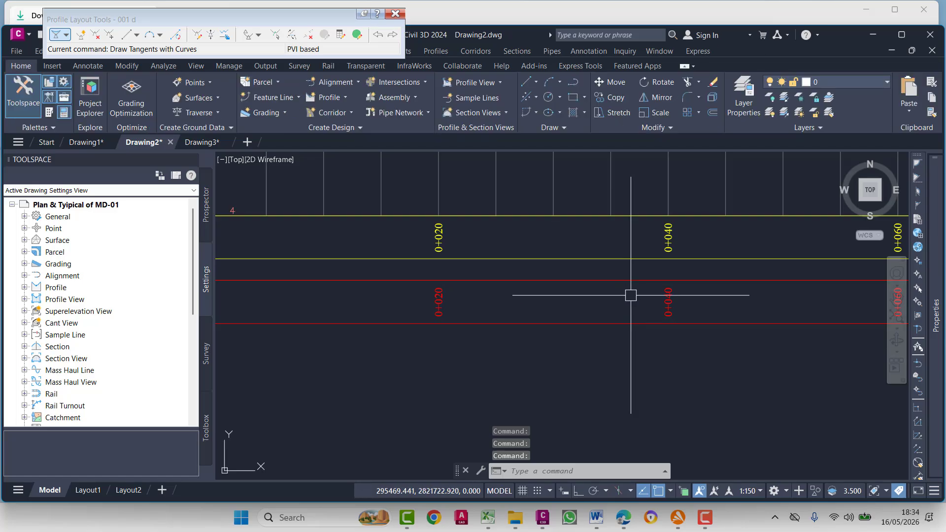
Examine the labels in the Stations and NGL bands along the profile view.
scroll(630, 296, "down", 4)
middle_click_drag(701, 306, 521, 311)
scroll(521, 311, "up", 8)
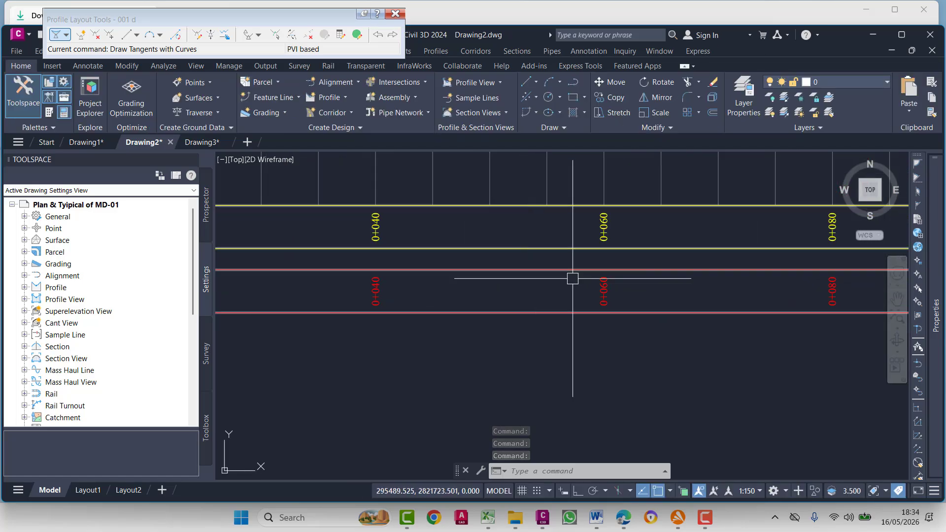
scroll(597, 286, "down", 6)
middle_click_drag(496, 275, 770, 282)
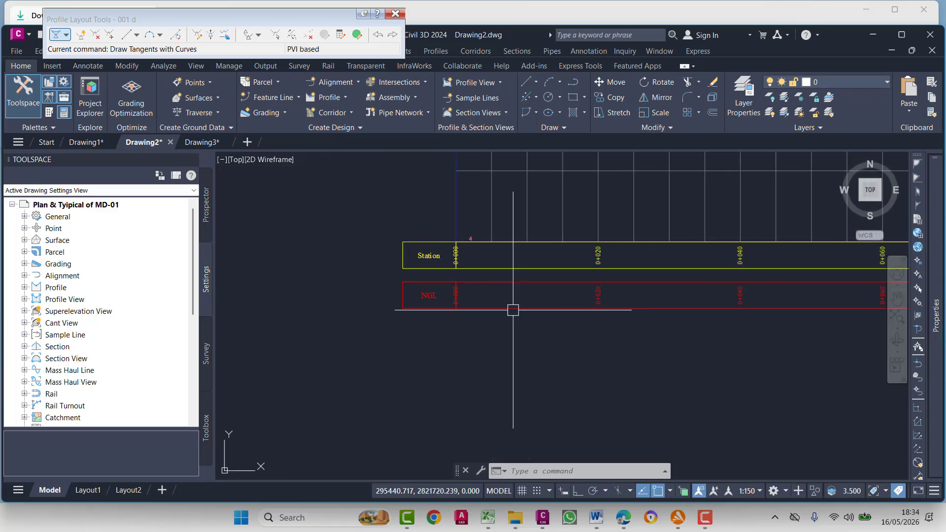
Reopen the profile view's properties and set the NGL band's gap to 0 mm.
scroll(432, 305, "up", 4)
left_click(436, 256)
left_click(421, 273)
right_click(421, 276)
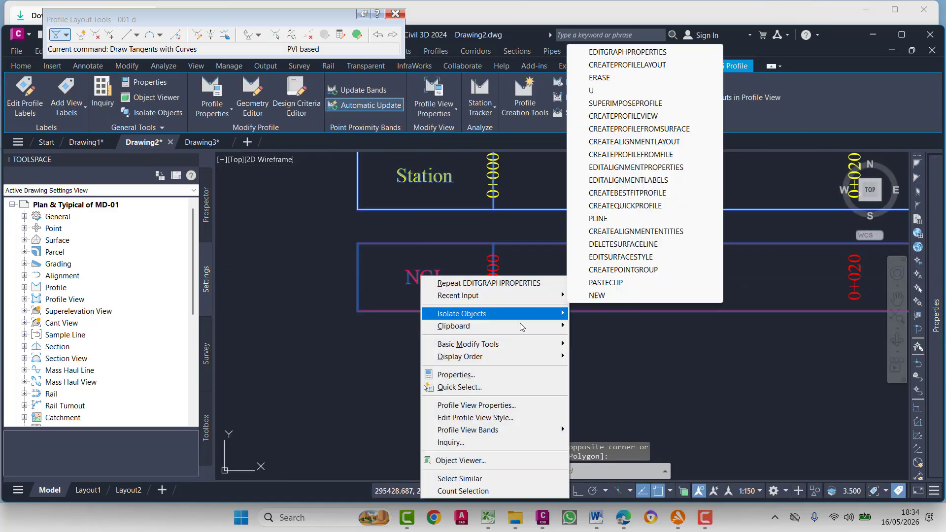
left_click(502, 406)
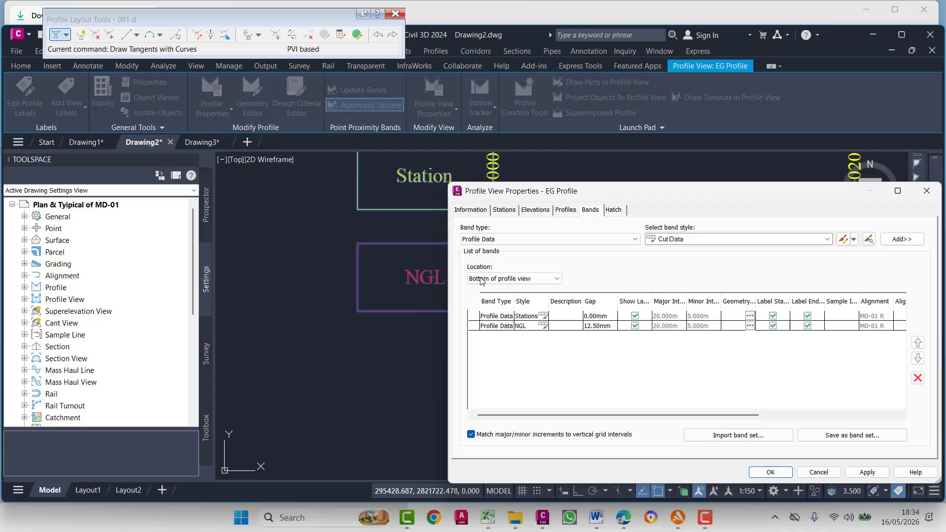
right_click(646, 326)
left_click(744, 389)
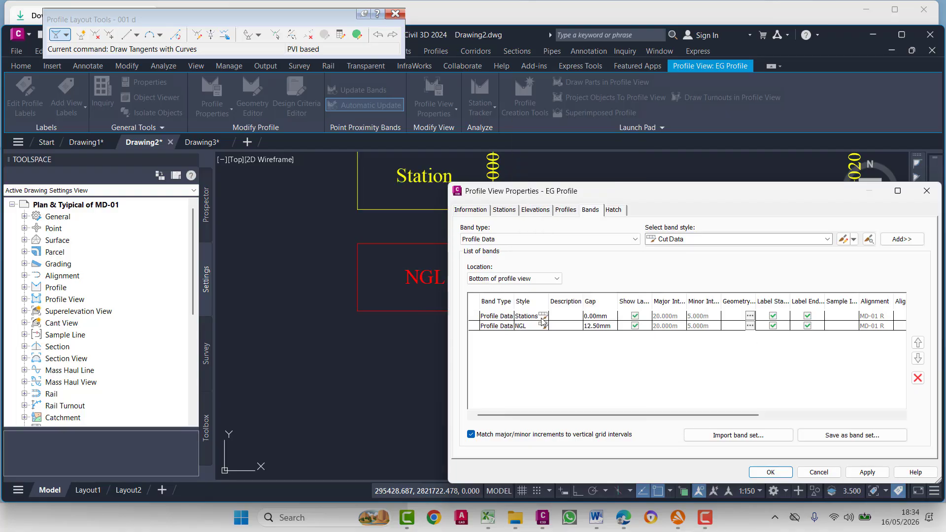
left_click(602, 326)
left_click(611, 327)
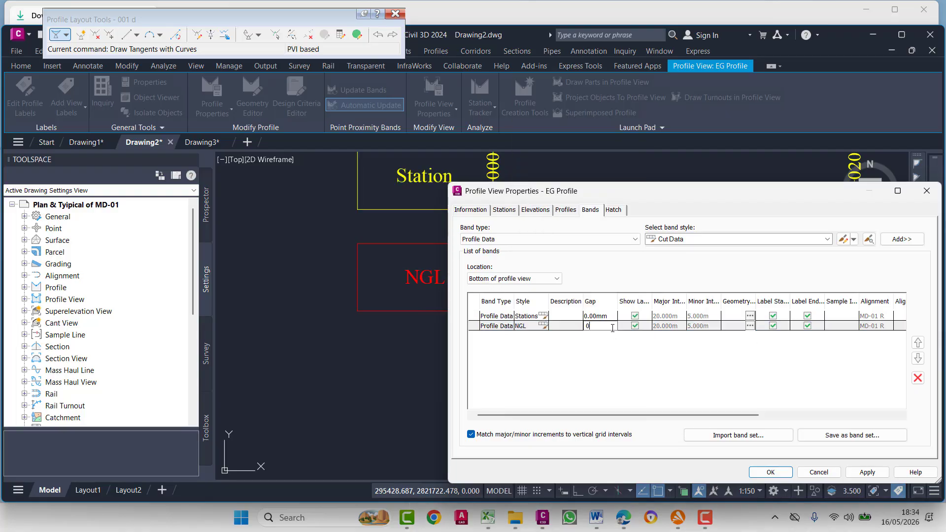
Replace the station value in the NGL style's Major Station label contents with the Profile1 Elevation property.
left_click(543, 326)
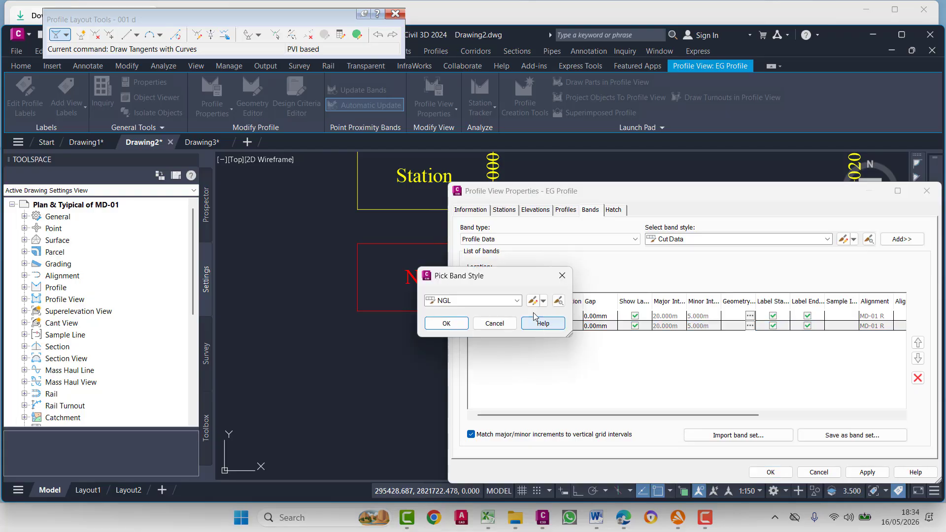
left_click(533, 301)
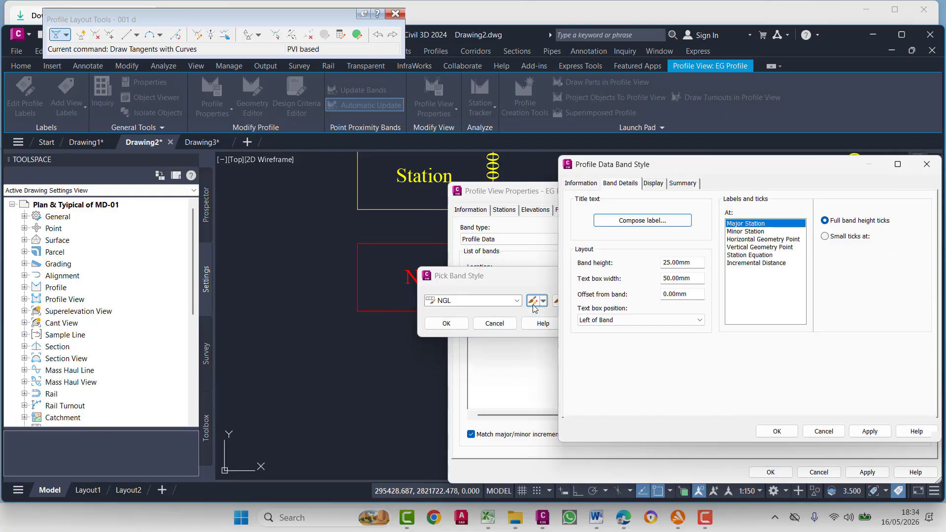
left_click(653, 184)
left_click(621, 183)
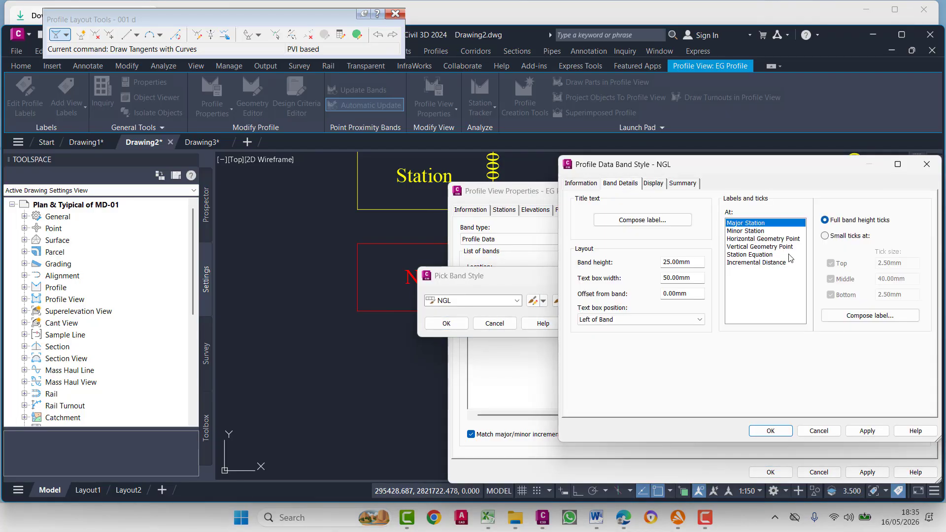
left_click(870, 315)
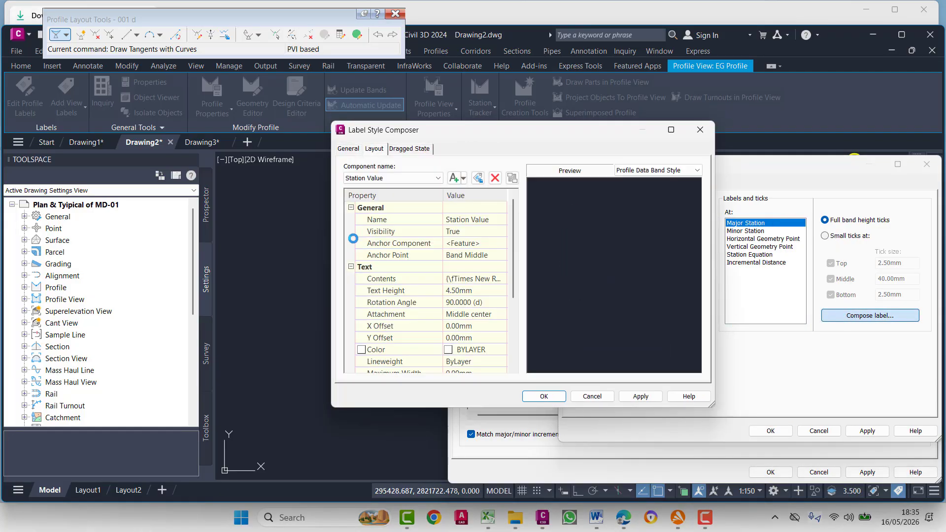
left_click(501, 281)
left_click(500, 279)
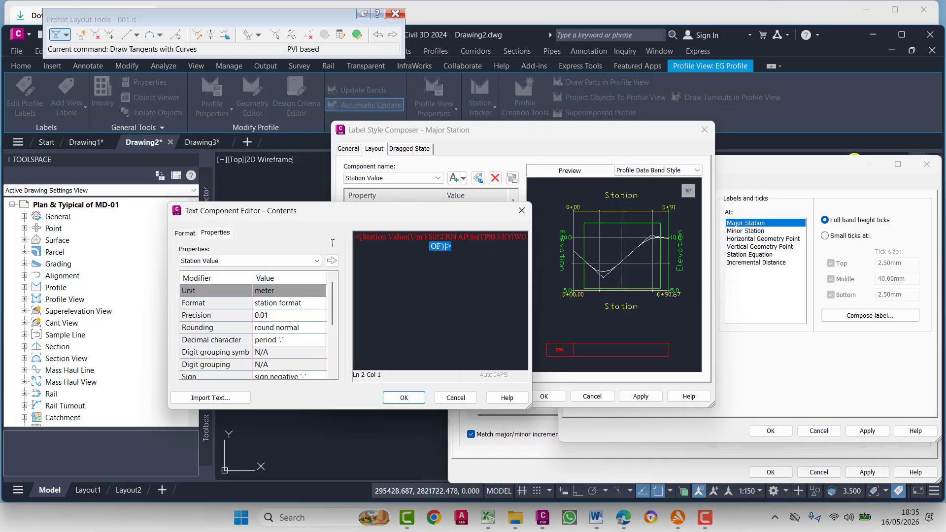
key("ctrl+a")
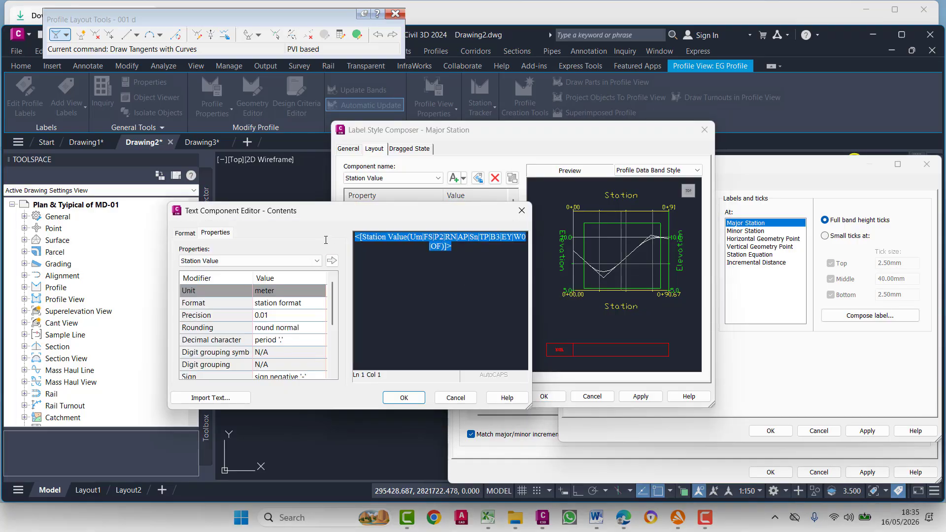
left_click(234, 261)
left_click(212, 295)
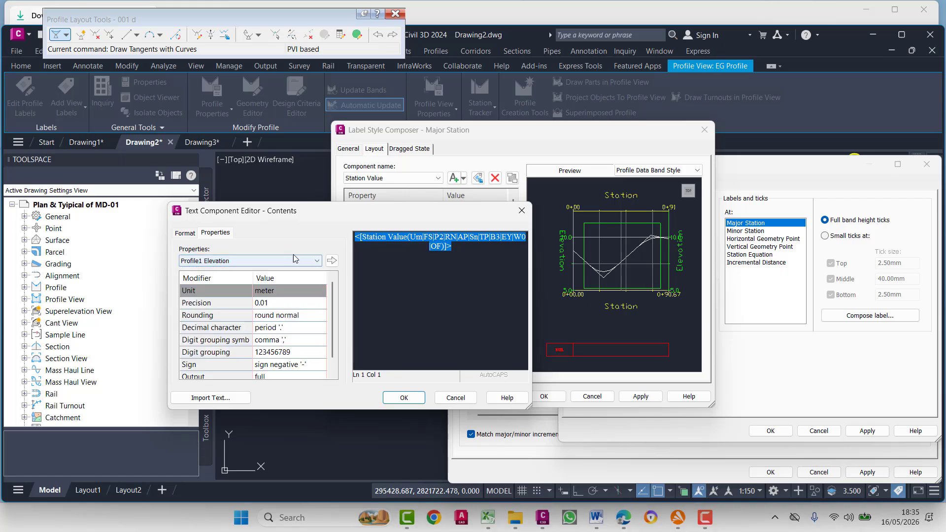
left_click(331, 261)
left_click(404, 398)
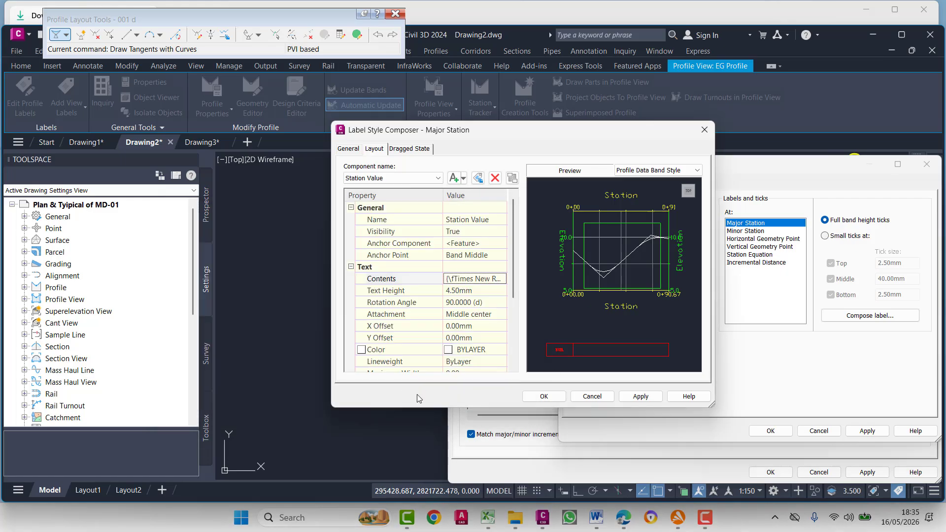
Accept the Major Station label and the NGL band style, and apply the updated bands to the profile view.
left_click(544, 396)
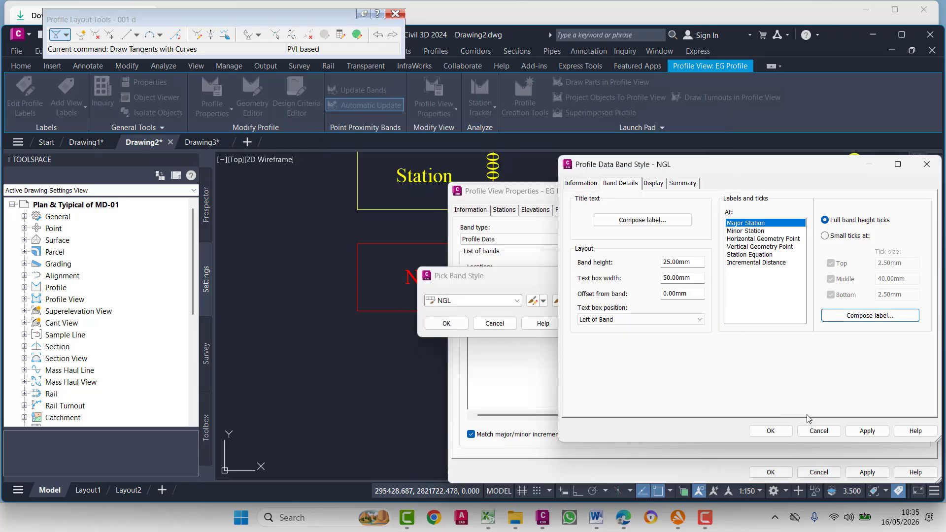
left_click(774, 433)
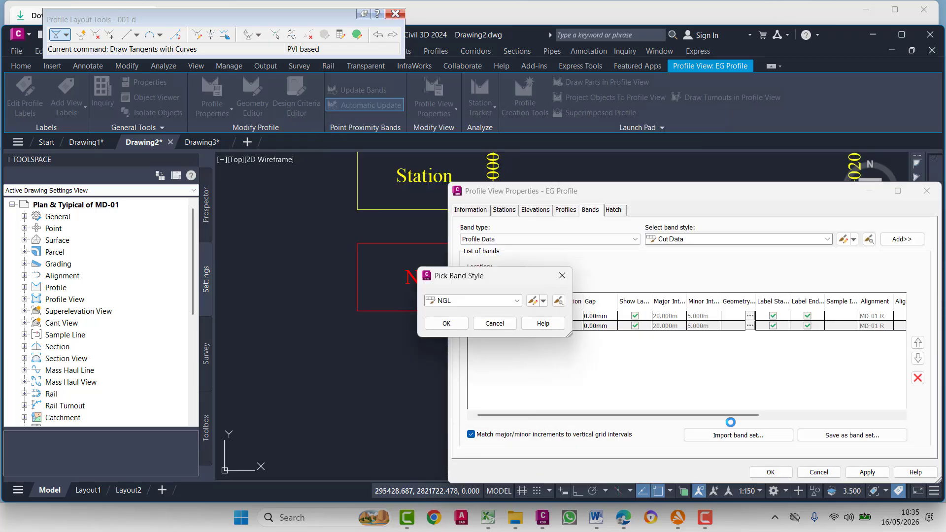
left_click(446, 324)
left_click(867, 473)
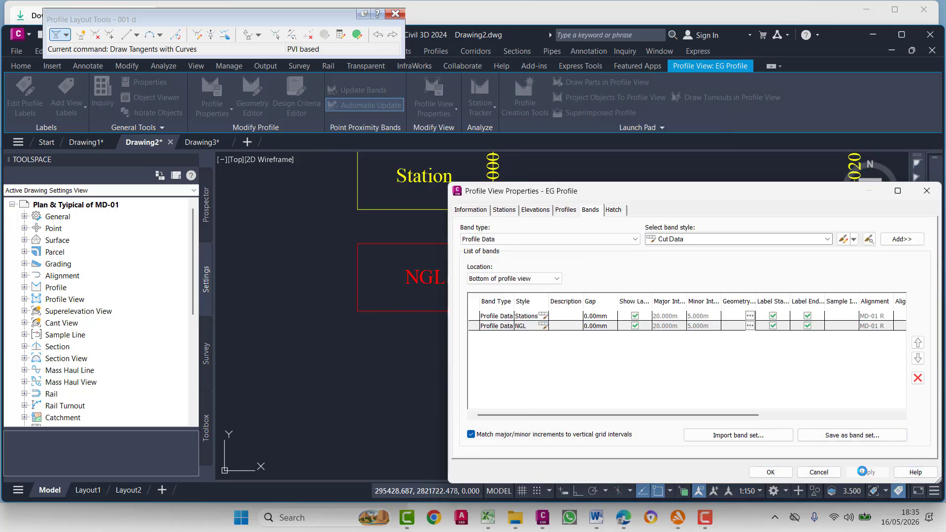
Accept the profile view properties and examine the NGL band's elevation labels against the stations and the profile lines above.
left_click(772, 473)
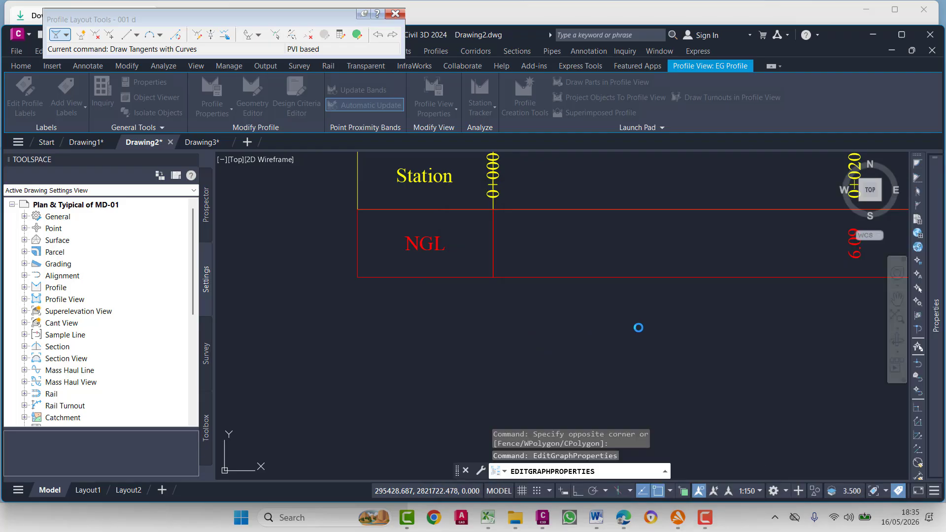
scroll(690, 335, "down", 2)
middle_click_drag(792, 287, 775, 330)
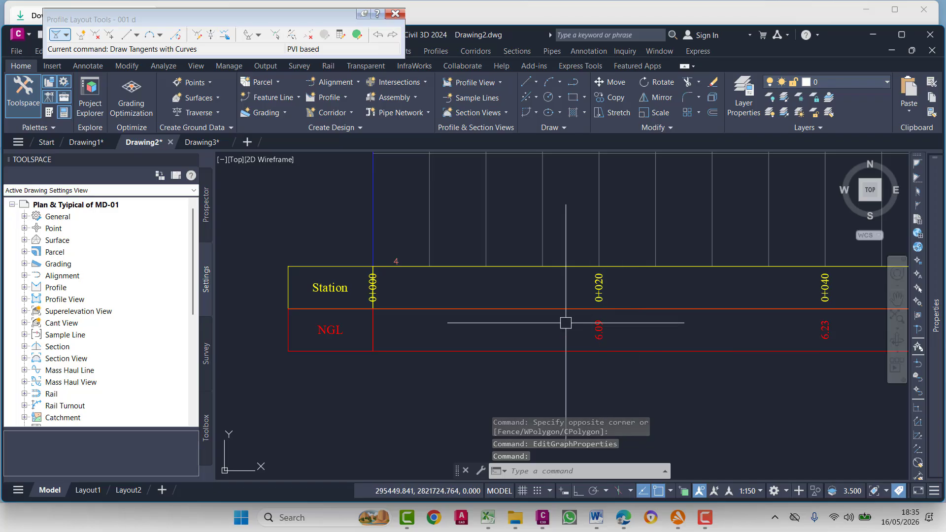
scroll(616, 335, "up", 5)
scroll(571, 324, "down", 2)
scroll(562, 323, "down", 10)
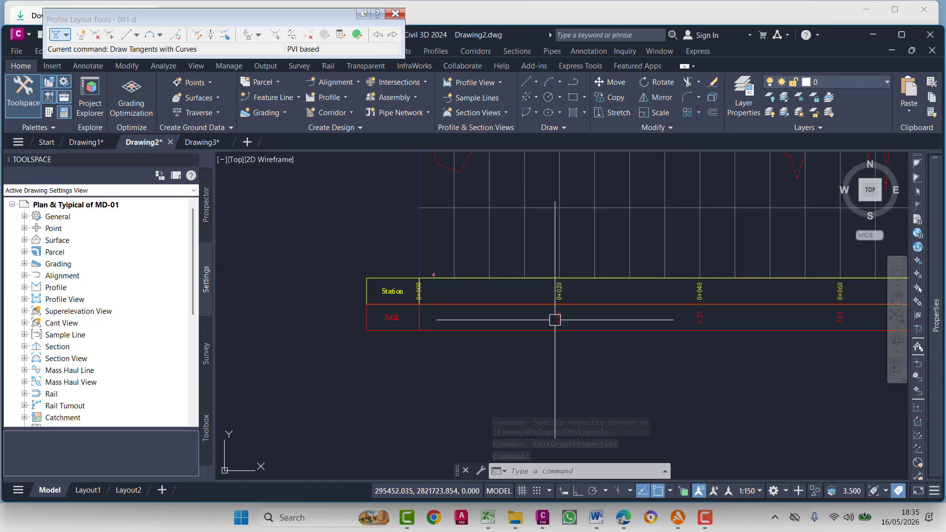
scroll(495, 232, "up", 8)
scroll(526, 321, "up", 5)
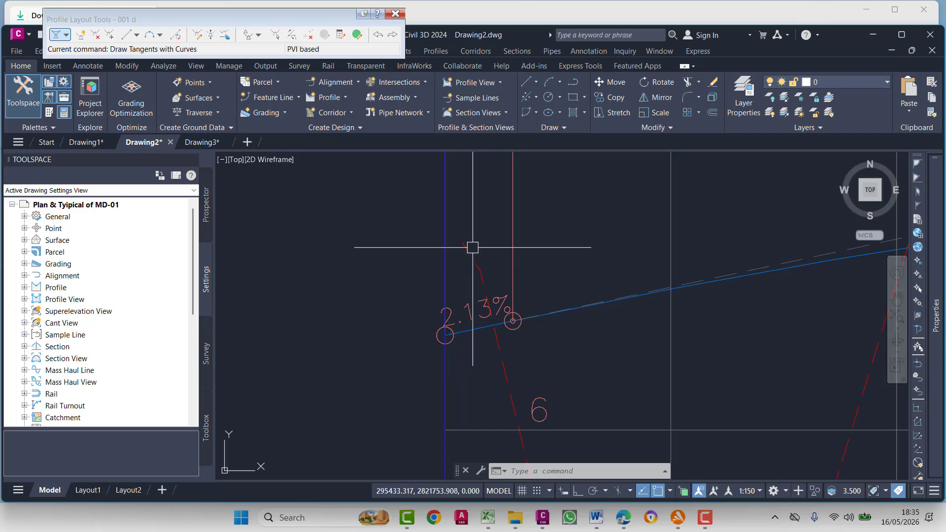
scroll(461, 244, "down", 3)
middle_click_drag(496, 441, 475, 218)
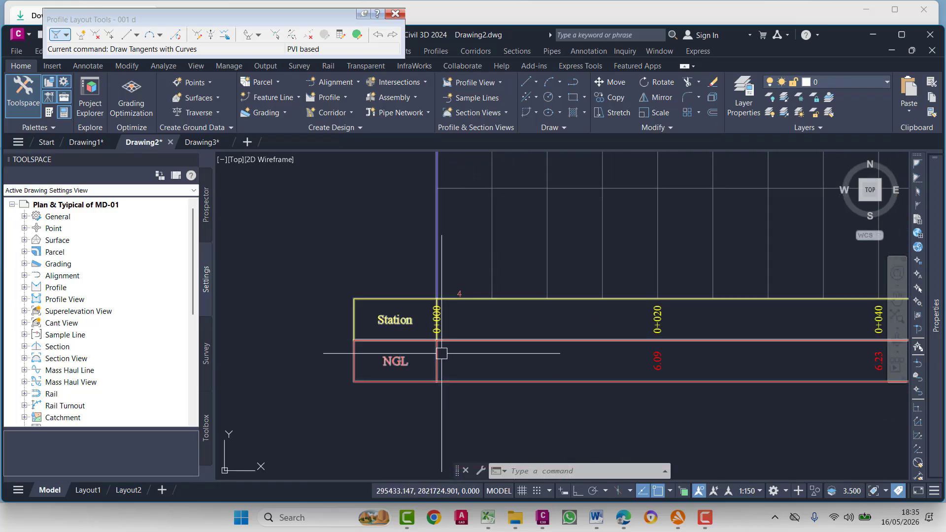
middle_click_drag(648, 351, 513, 343)
scroll(513, 343, "up", 2)
scroll(517, 332, "down", 2)
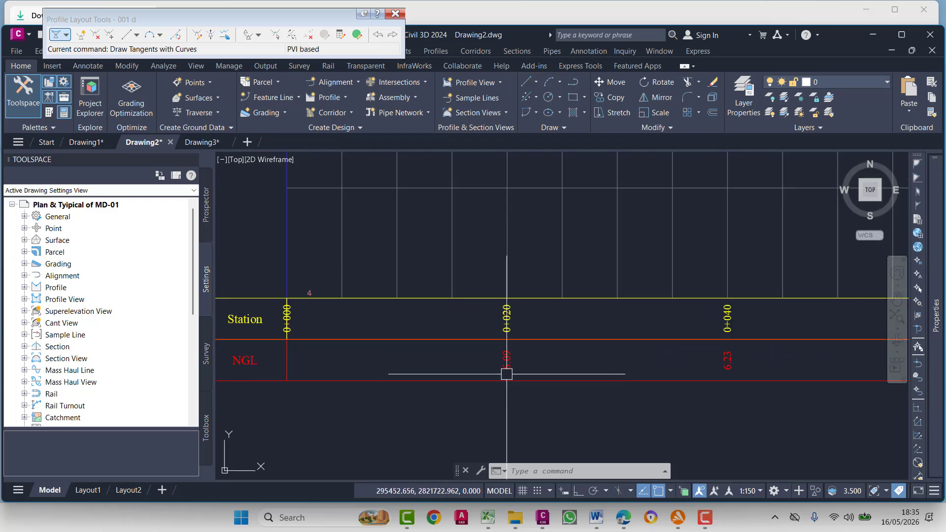
scroll(508, 373, "up", 4)
scroll(493, 211, "down", 2)
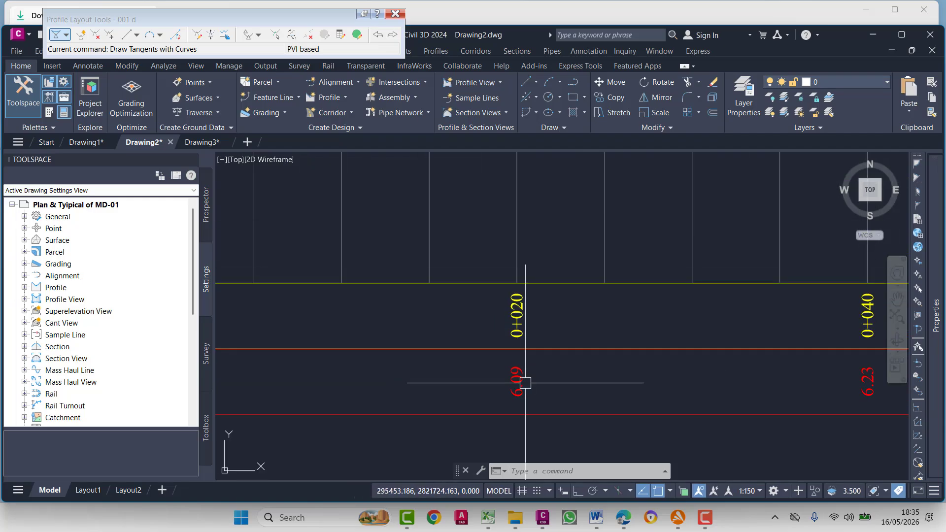
scroll(518, 326, "up", 4)
scroll(511, 383, "down", 9)
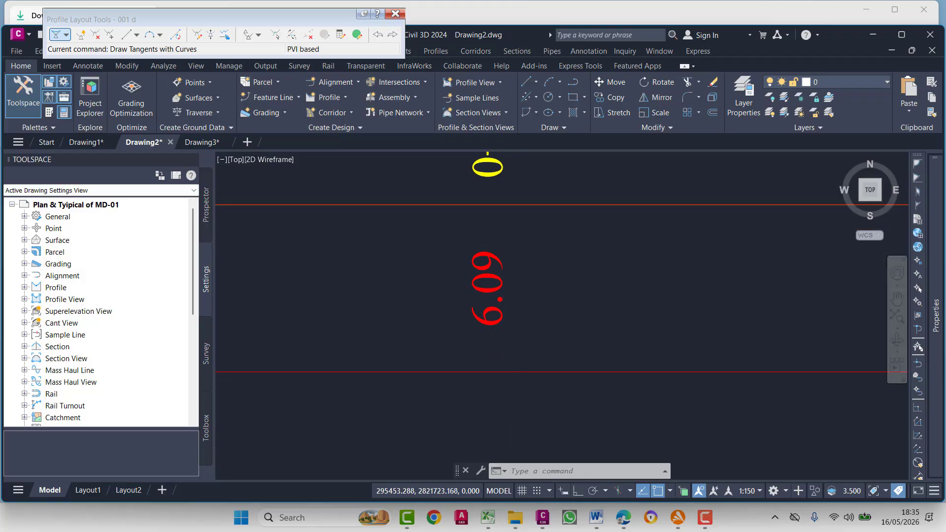
scroll(509, 384, "up", 5)
scroll(524, 332, "down", 2)
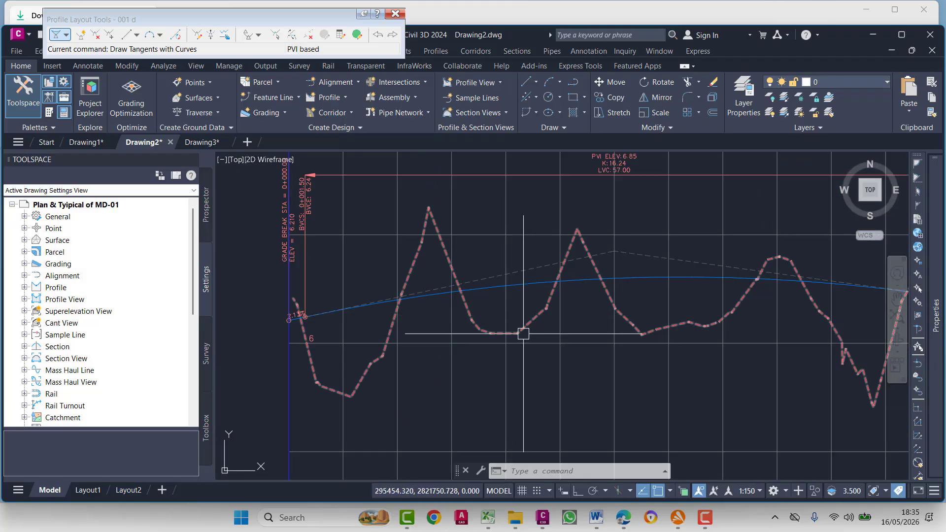
scroll(520, 335, "down", 3)
middle_click_drag(520, 336, 529, 247)
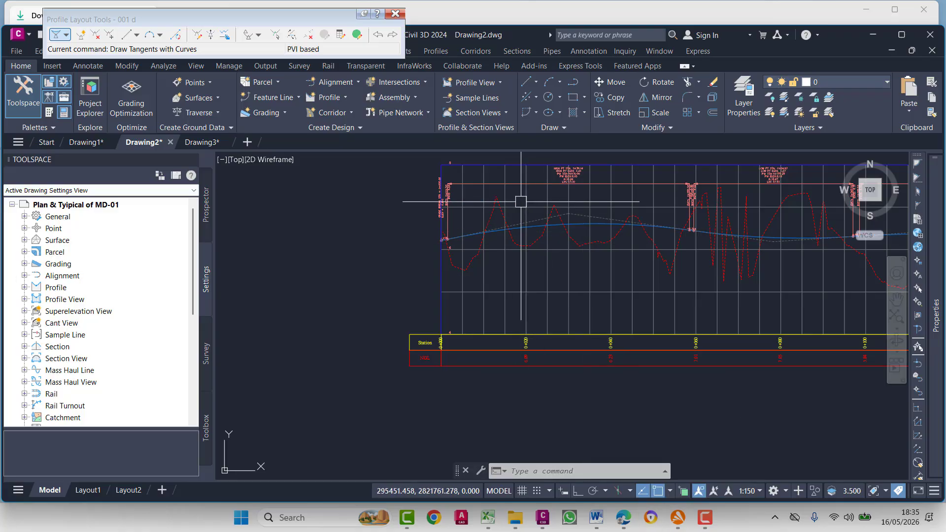
scroll(524, 212, "up", 4)
scroll(522, 292, "down", 4)
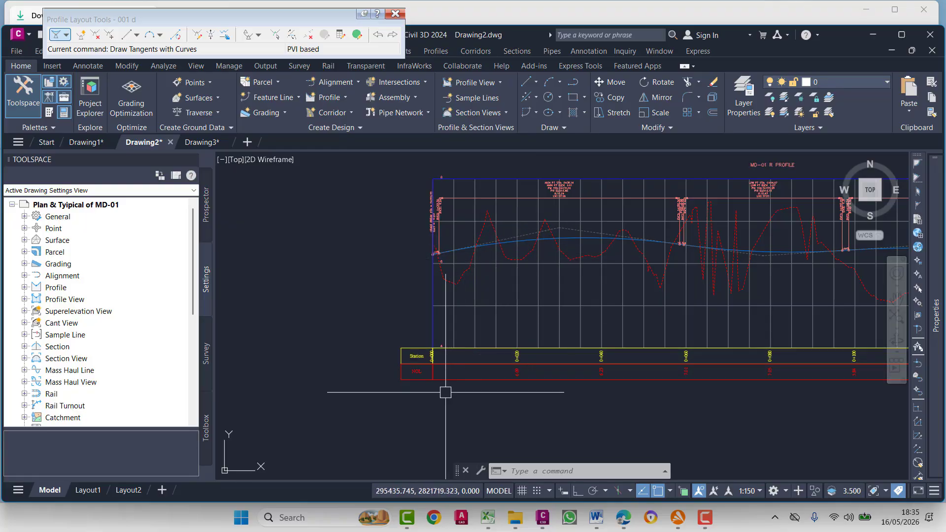
Reopen the profile view's properties, add another profile data band with the Stations style, and open that band's style selection.
scroll(422, 380, "up", 6)
left_click(411, 398)
right_click(411, 398)
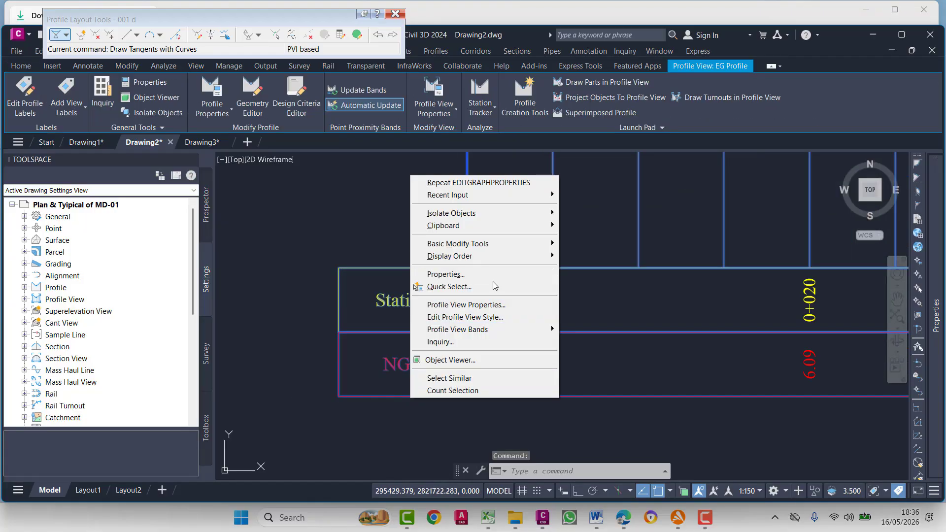
left_click(502, 305)
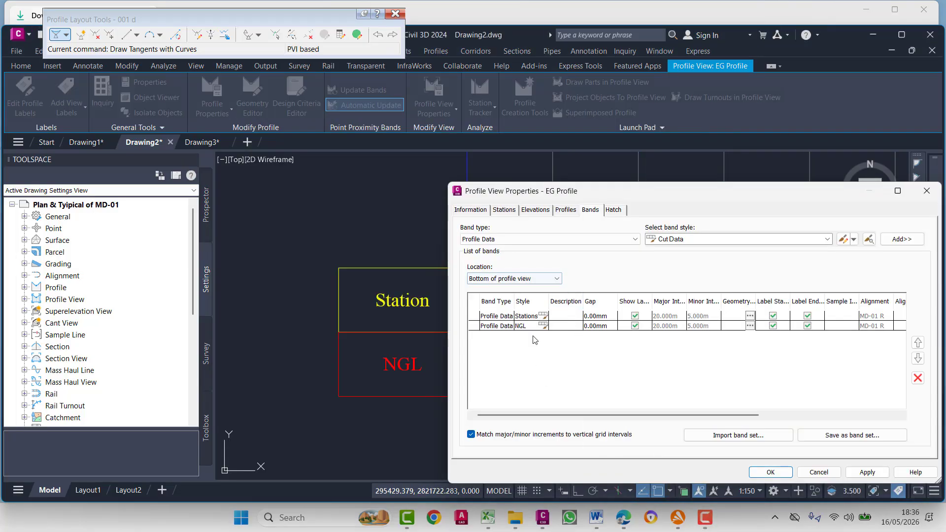
left_click(791, 239)
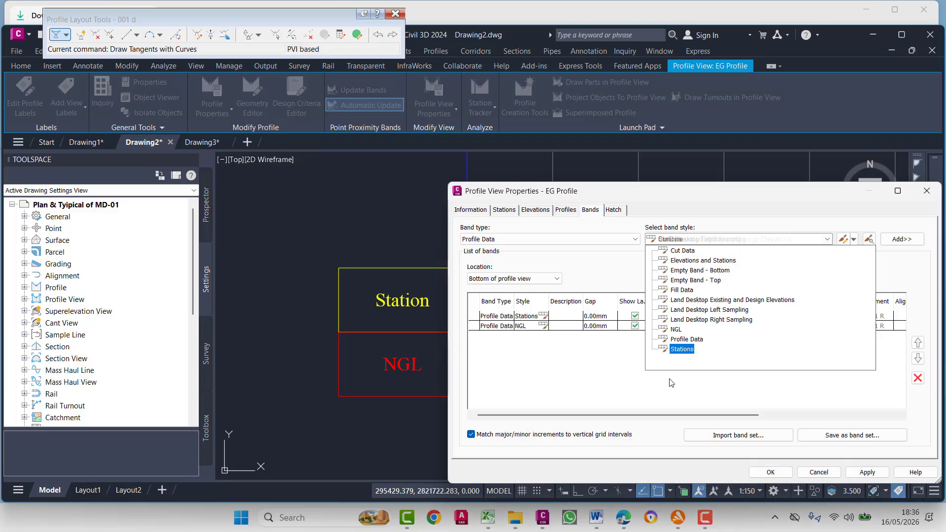
left_click(685, 348)
left_click(902, 239)
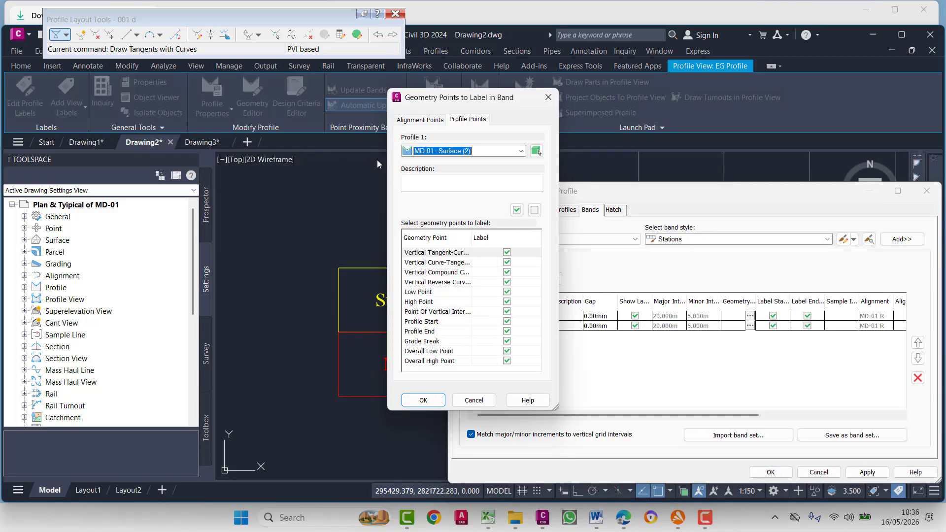
left_click(422, 401)
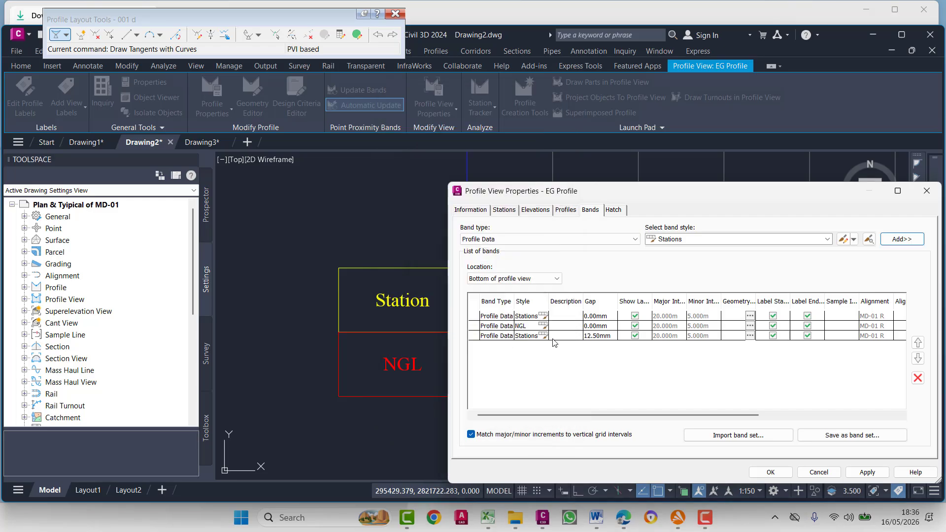
left_click(545, 337)
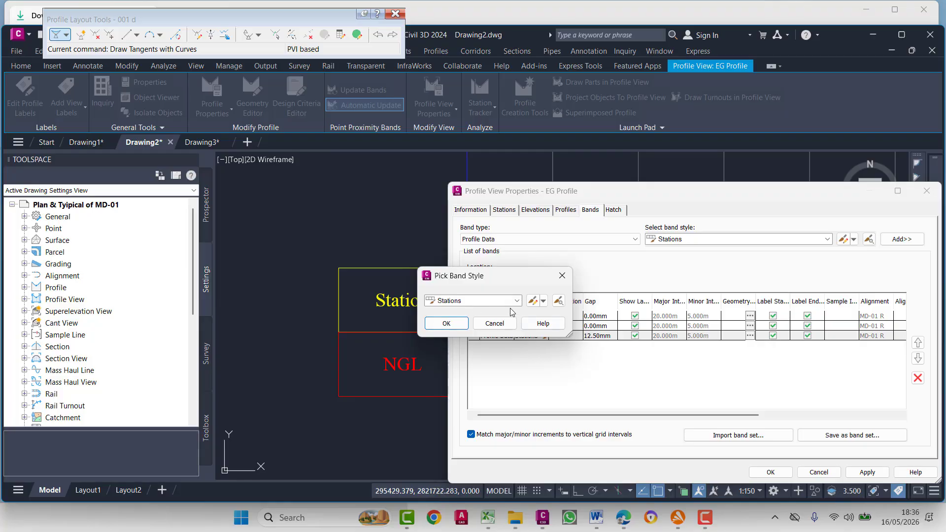
left_click(544, 301)
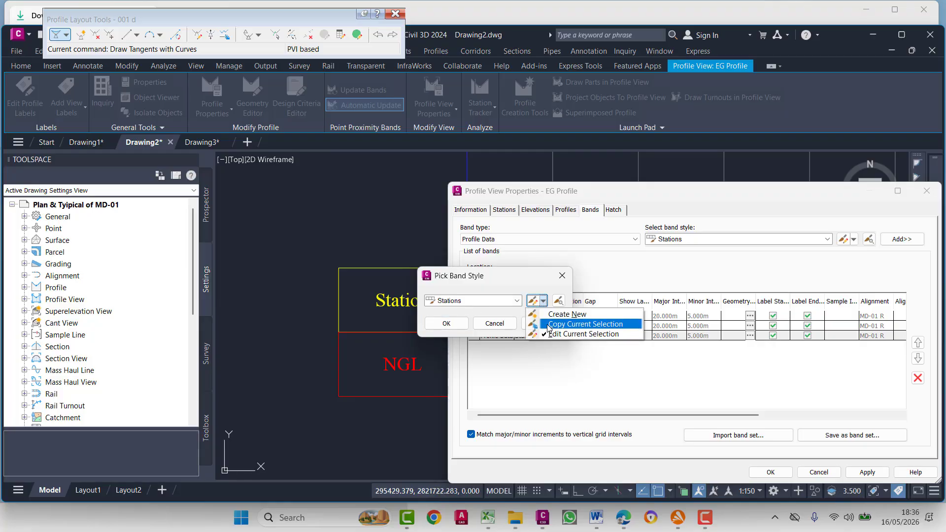
left_click(549, 325)
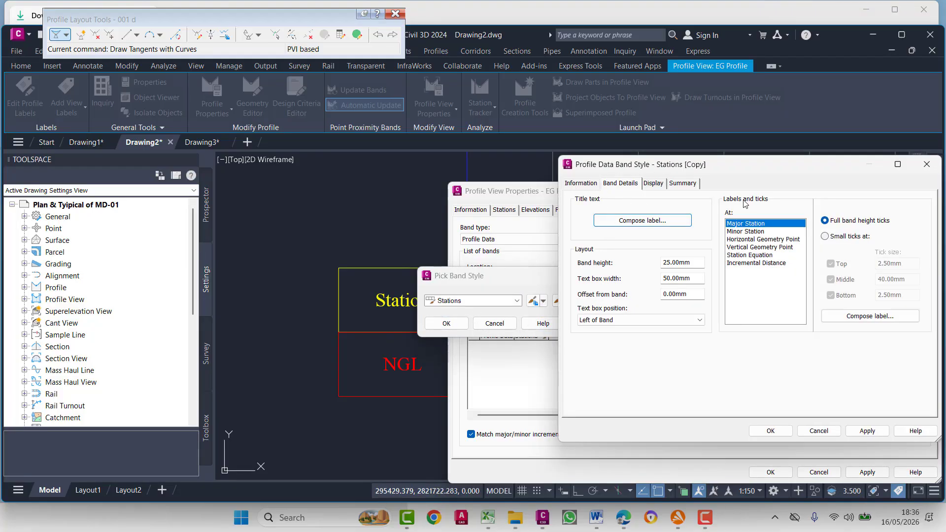
left_click(815, 430)
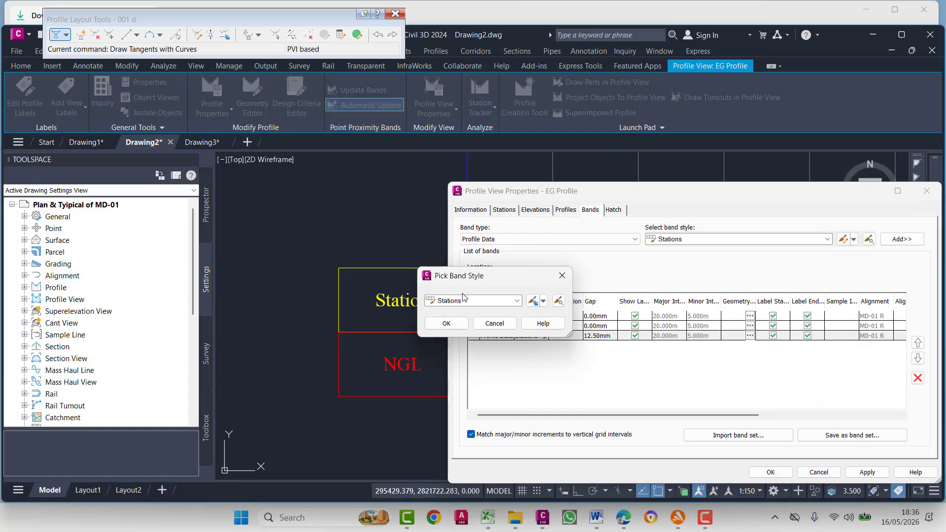
Choose the NGL style for the new band, create a copy of it, and name the copy PGL.
left_click(517, 301)
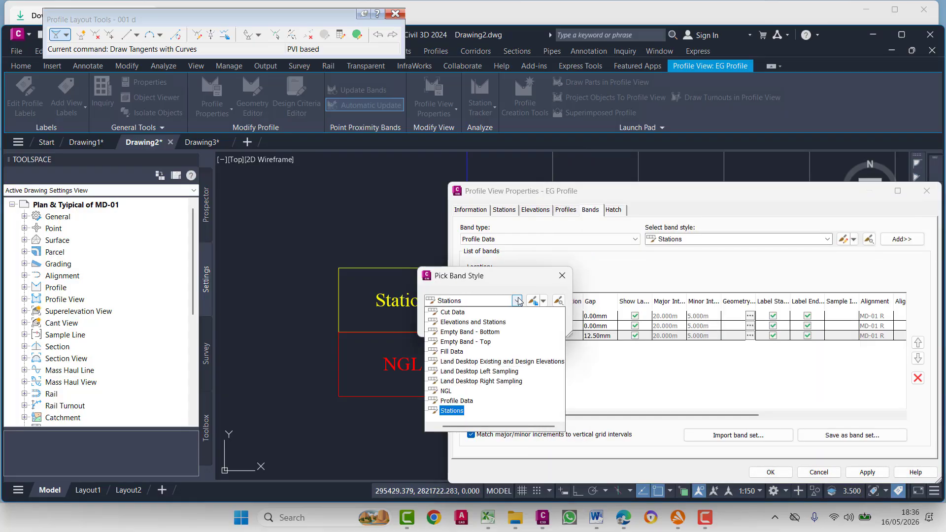
left_click(446, 390)
left_click(544, 301)
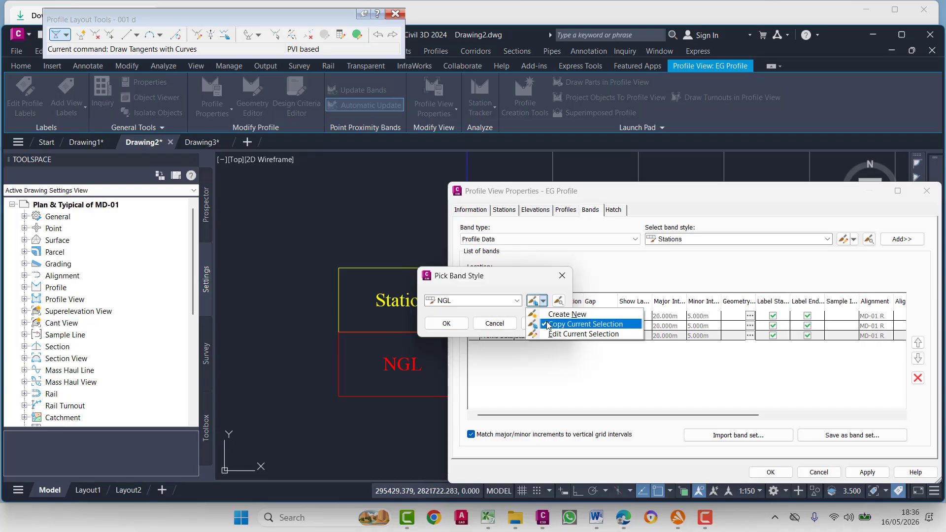
left_click(548, 326)
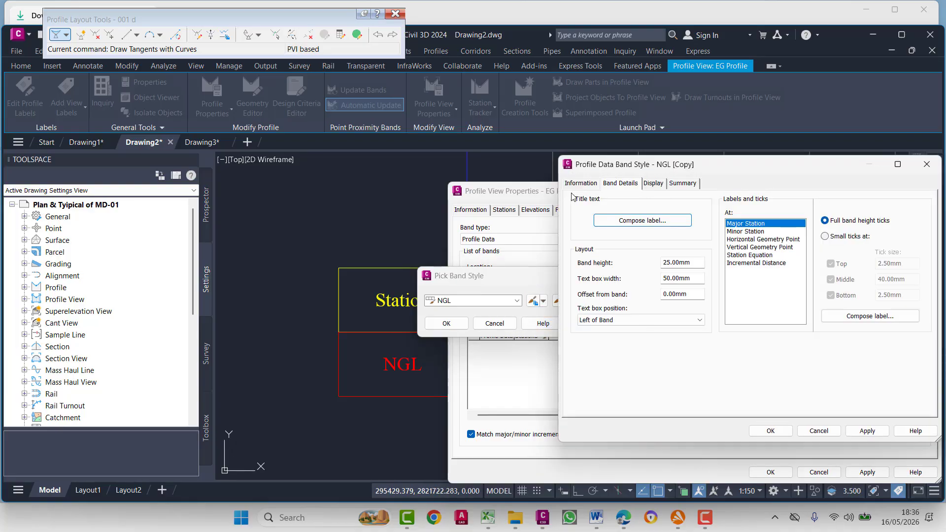
left_click(581, 182)
left_click(616, 210)
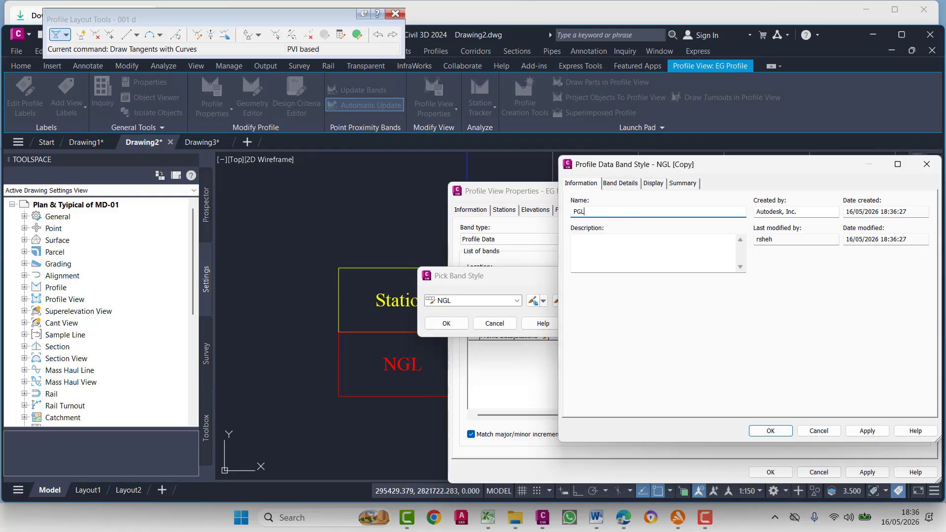
Change the PGL style's band title text to PGL, colour it green, and apply the title label.
left_click(619, 184)
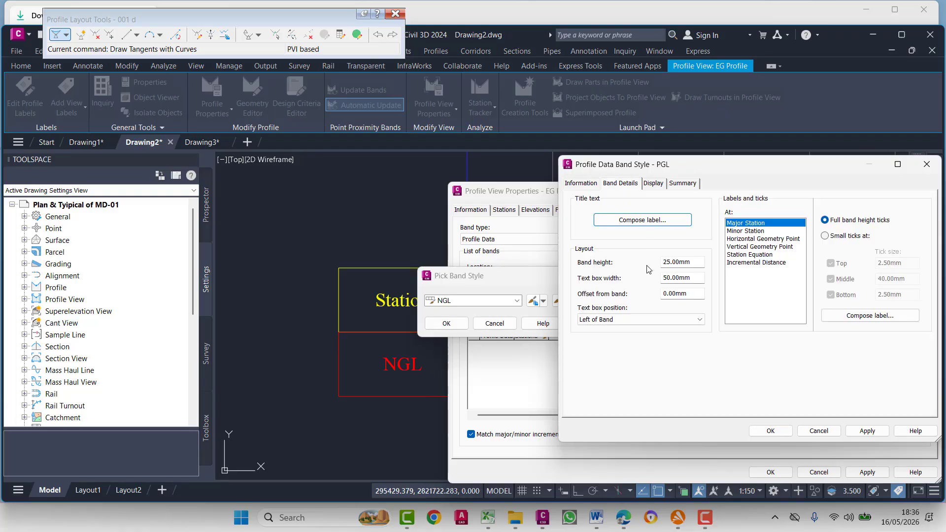
left_click(666, 223)
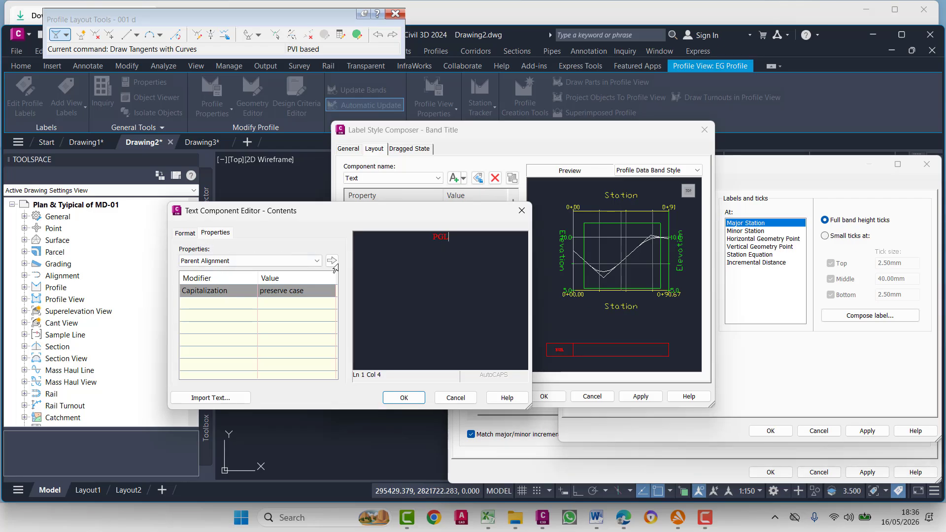
left_click(181, 233)
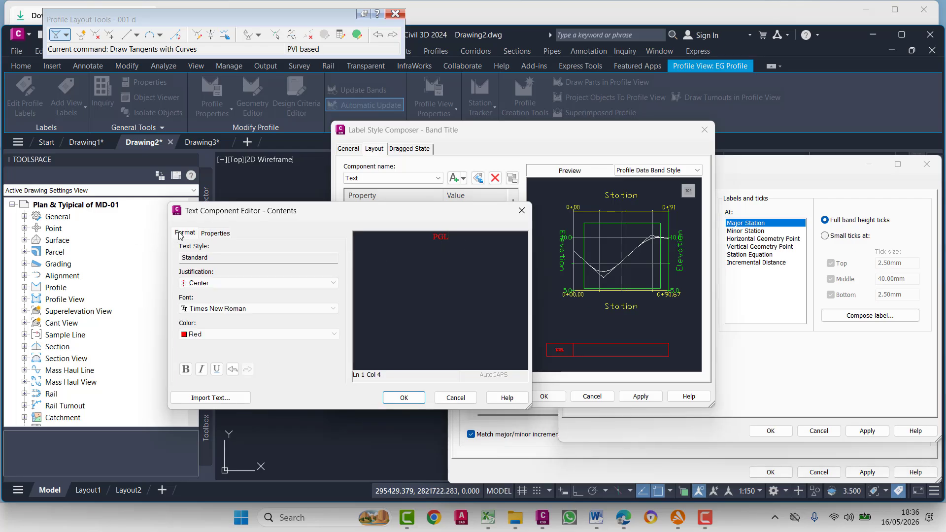
left_click(219, 338)
left_click(448, 274)
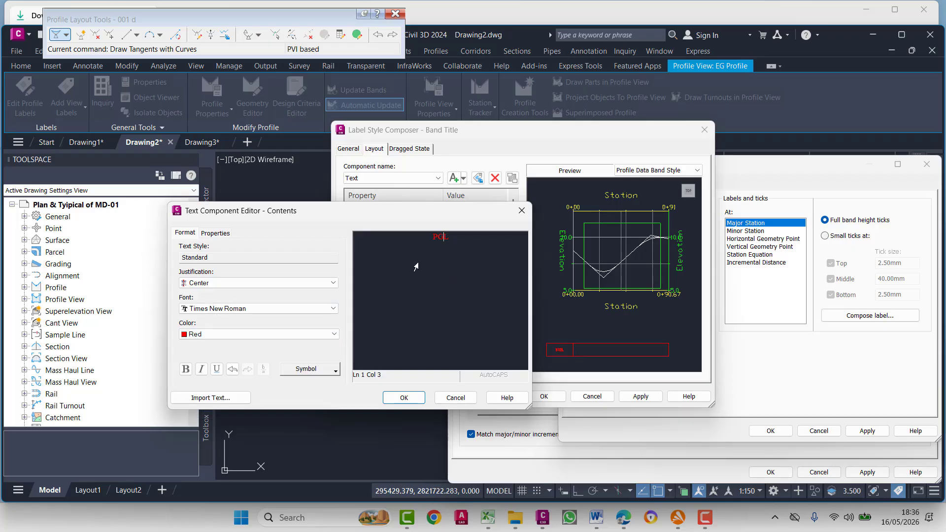
left_click(207, 335)
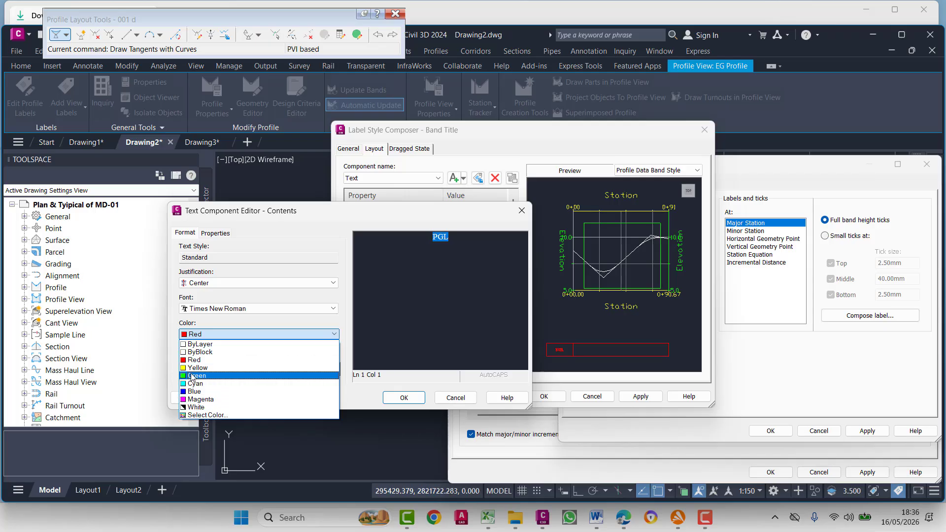
left_click(217, 375)
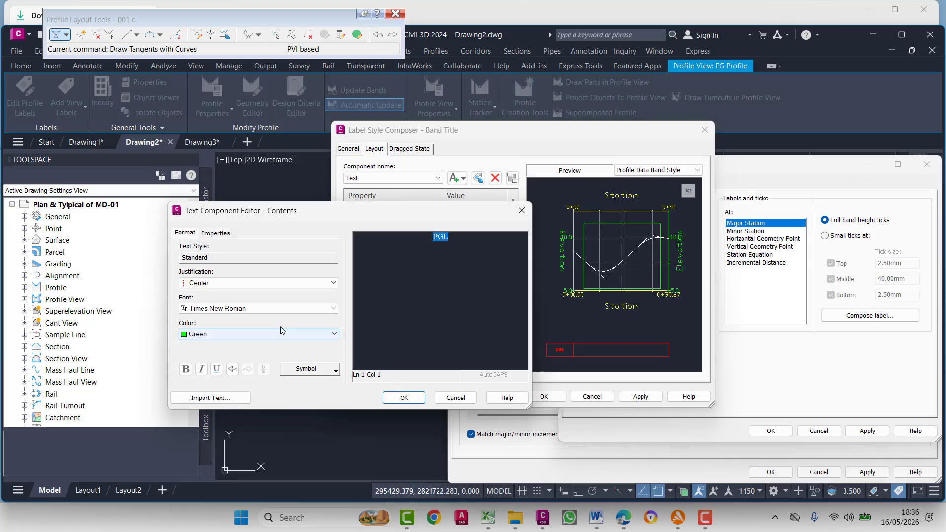
left_click(404, 398)
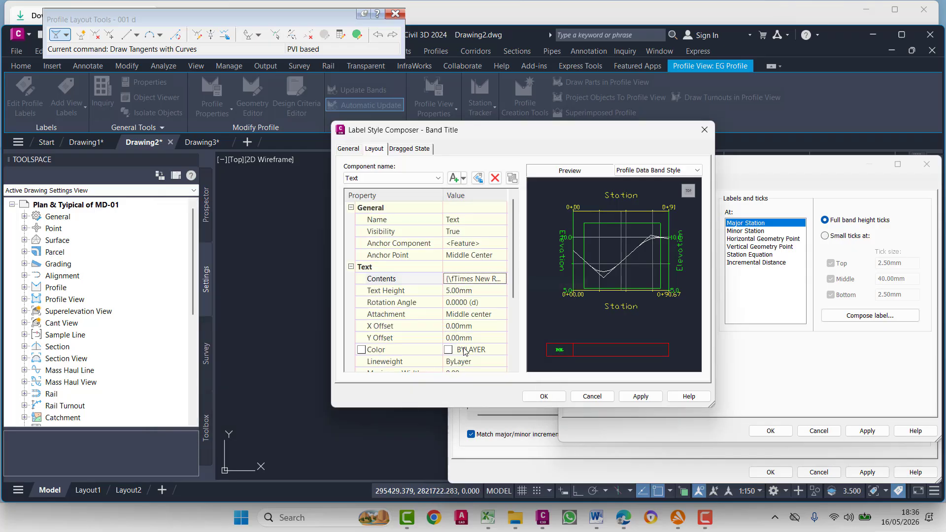
left_click(651, 397)
left_click(555, 398)
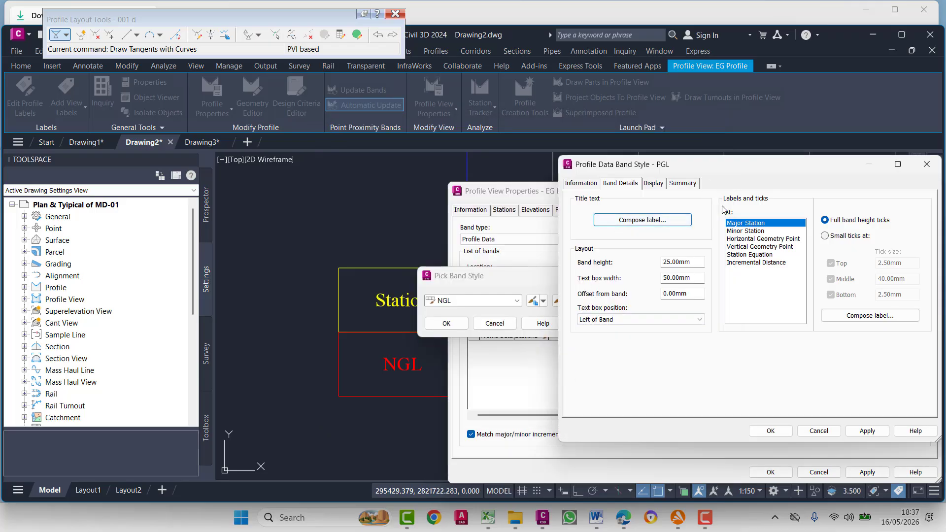
Open the PGL style's Major Station label for composing, and apply and accept it.
left_click(867, 316)
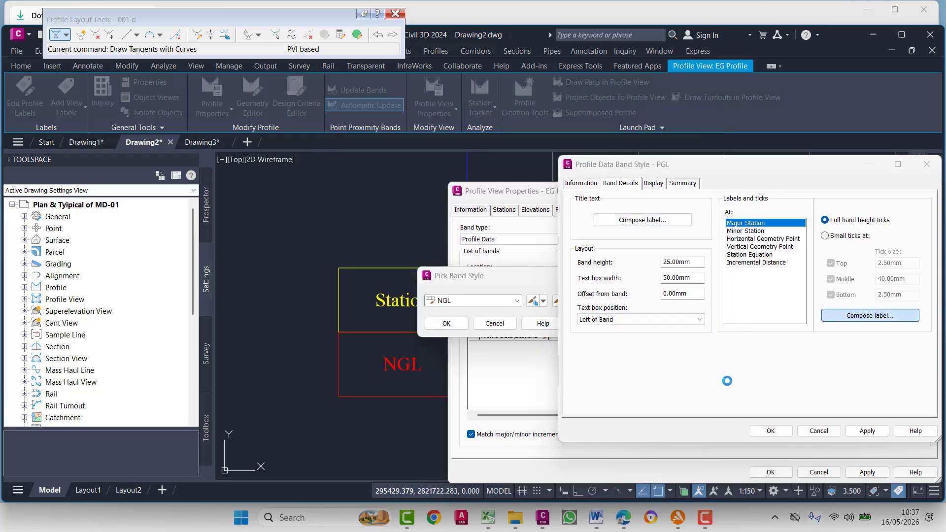
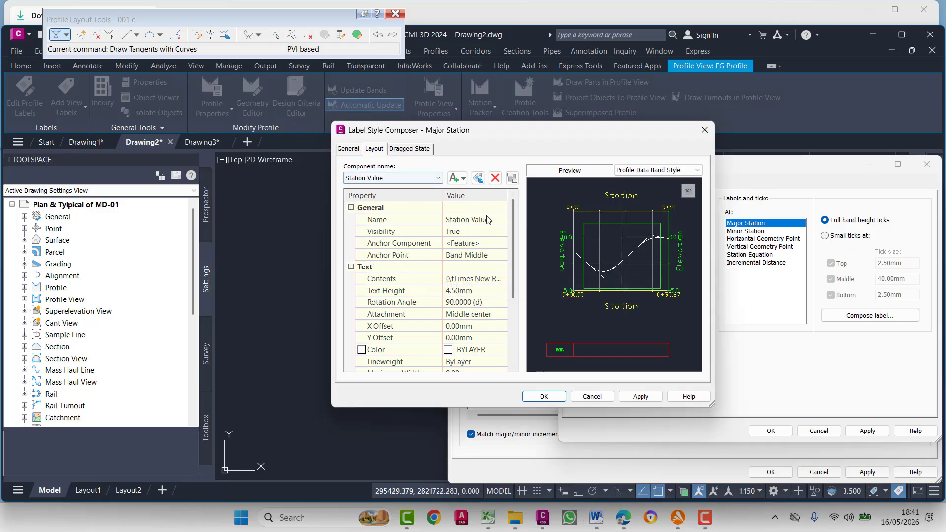
left_click(641, 396)
left_click(543, 396)
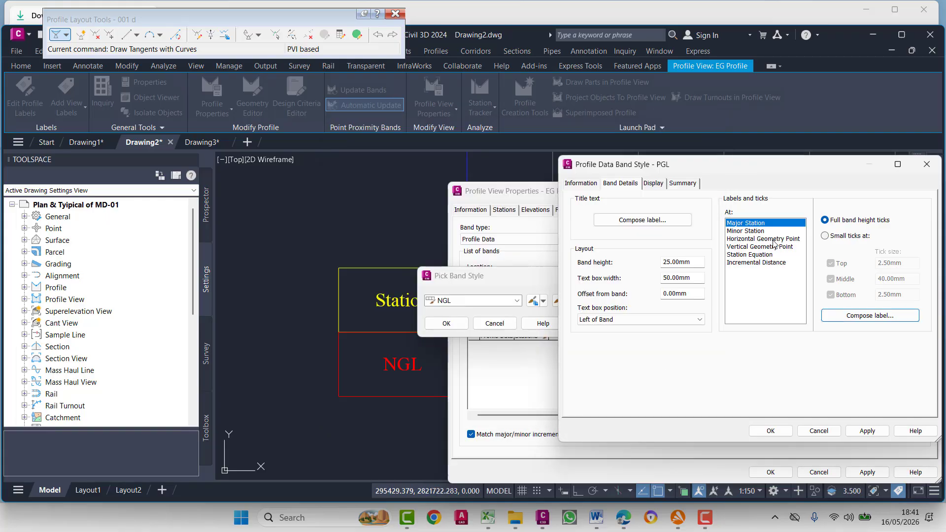
Replace the contents of the PGL style's Major Station label with the Profile2 Elevation property.
left_click(871, 315)
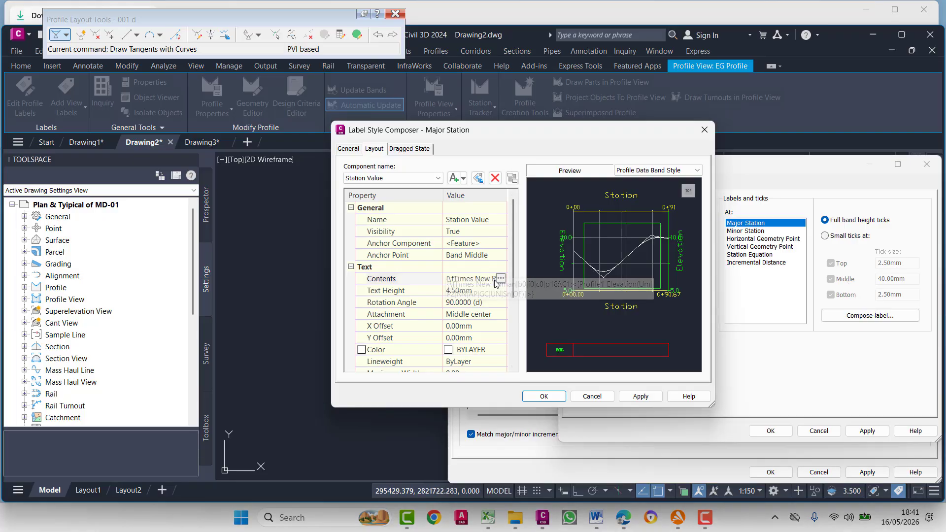
left_click(478, 279)
left_click(503, 278)
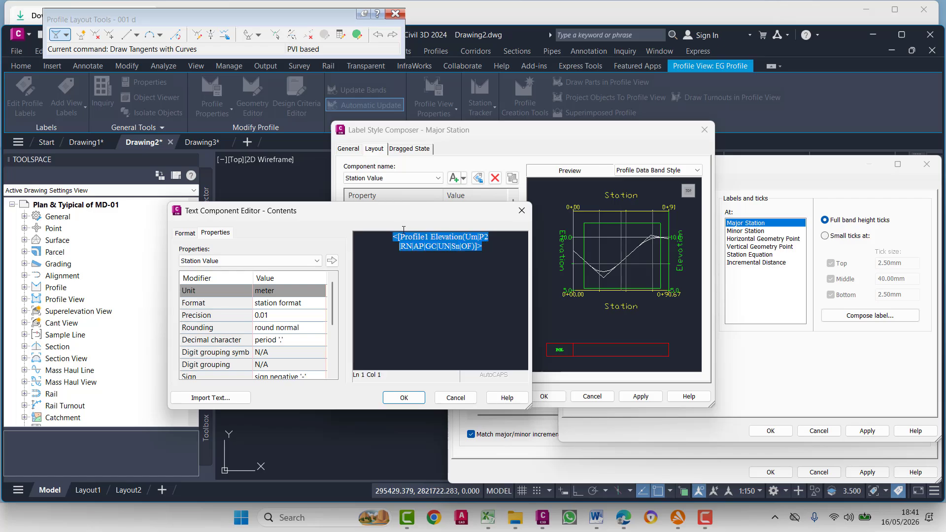
left_click(260, 260)
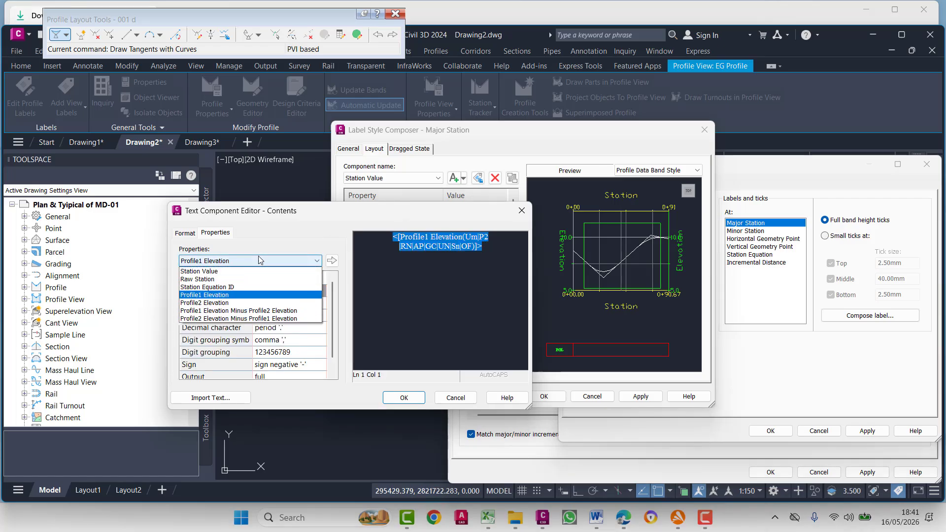
left_click(233, 303)
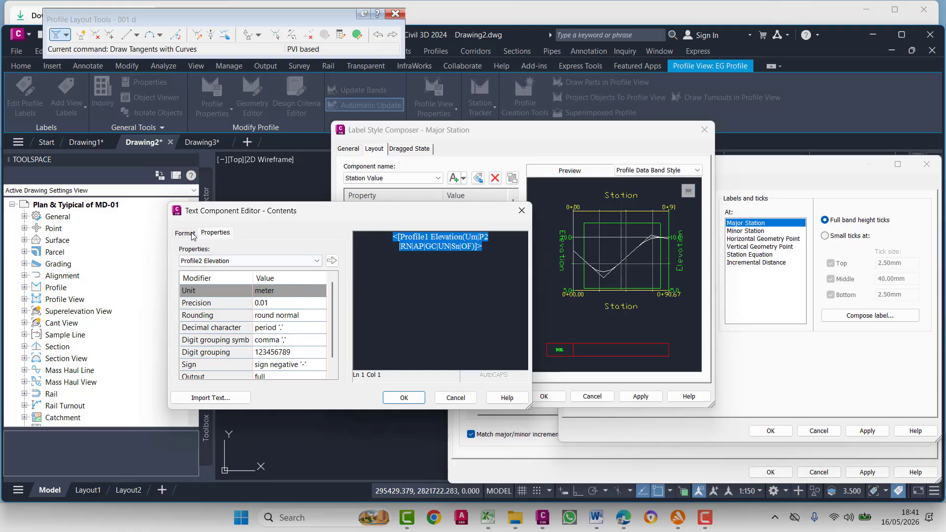
left_click(331, 260)
Colour the Major Station label's Profile2 Elevation text green and accept the label style.
left_click(185, 233)
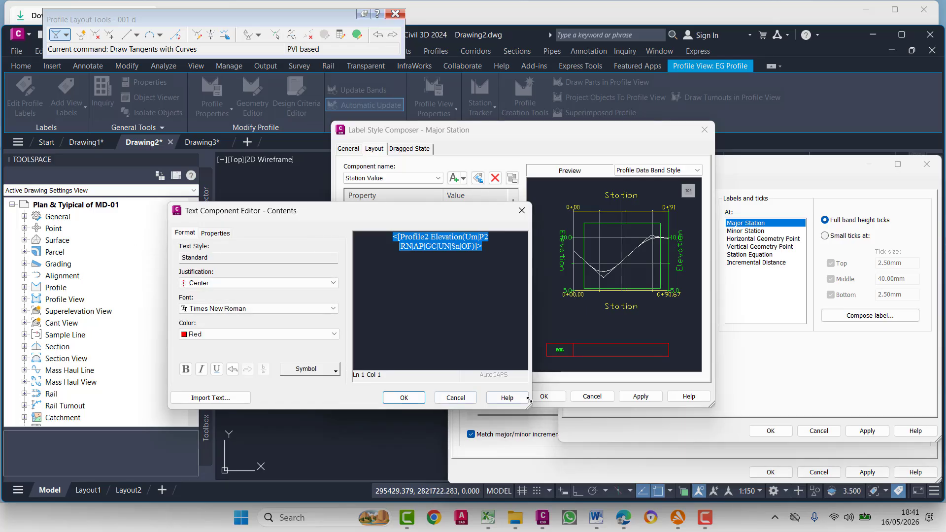
left_click(261, 334)
left_click(222, 378)
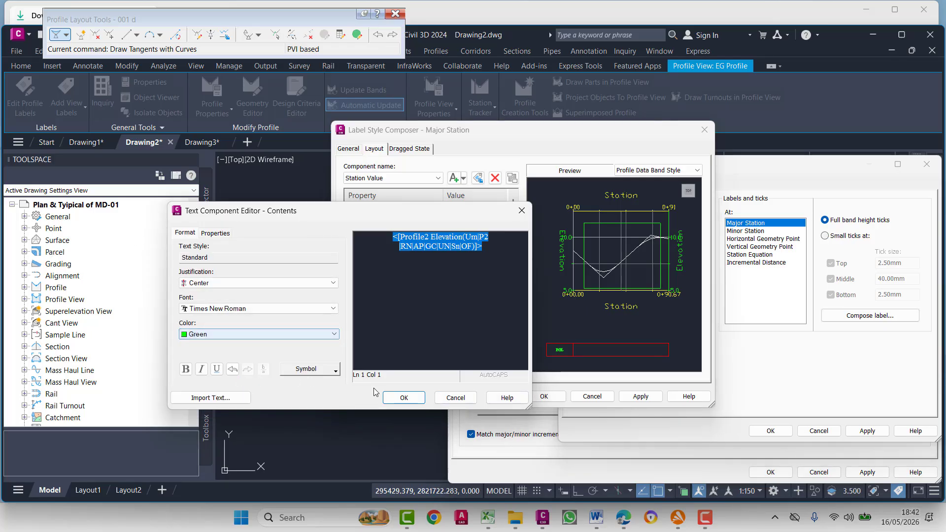
left_click(400, 398)
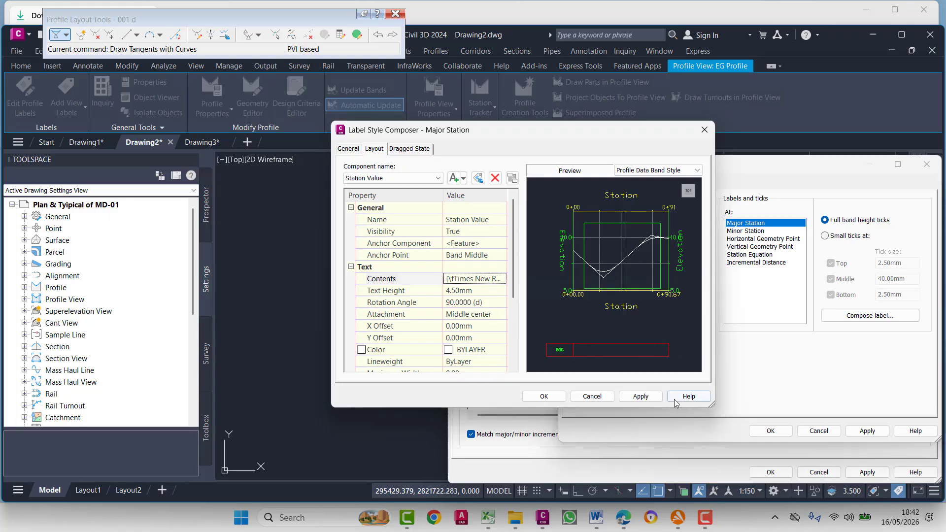
left_click(544, 397)
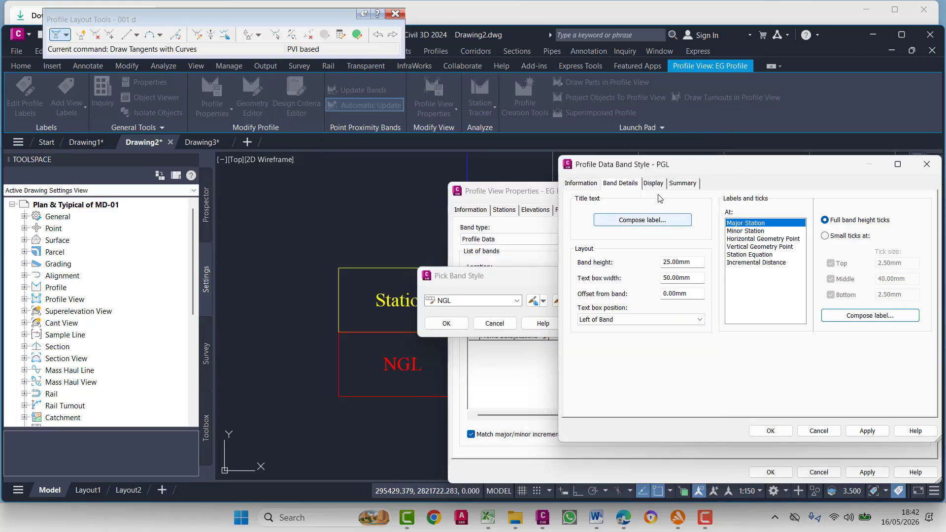
Set the PGL style's Band Border and Band Title Box colours to green, and apply and accept the style.
left_click(654, 187)
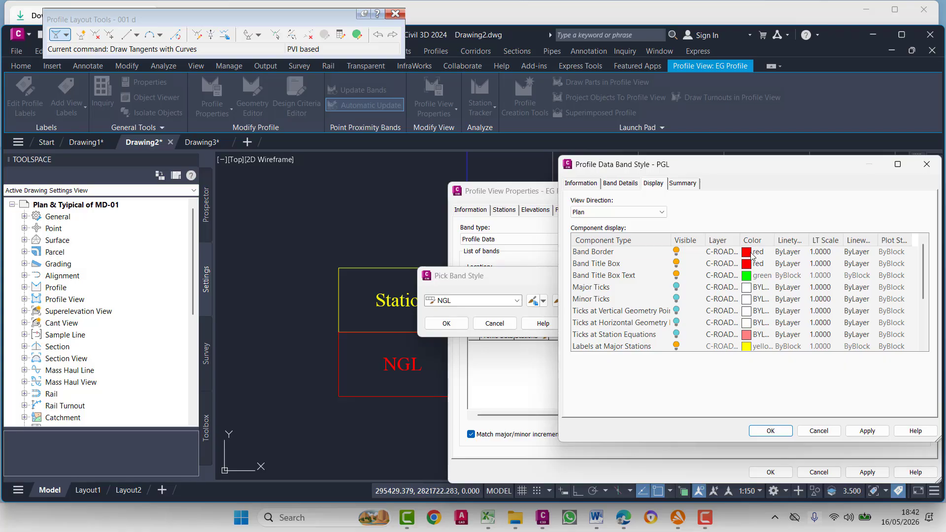
left_click(748, 252)
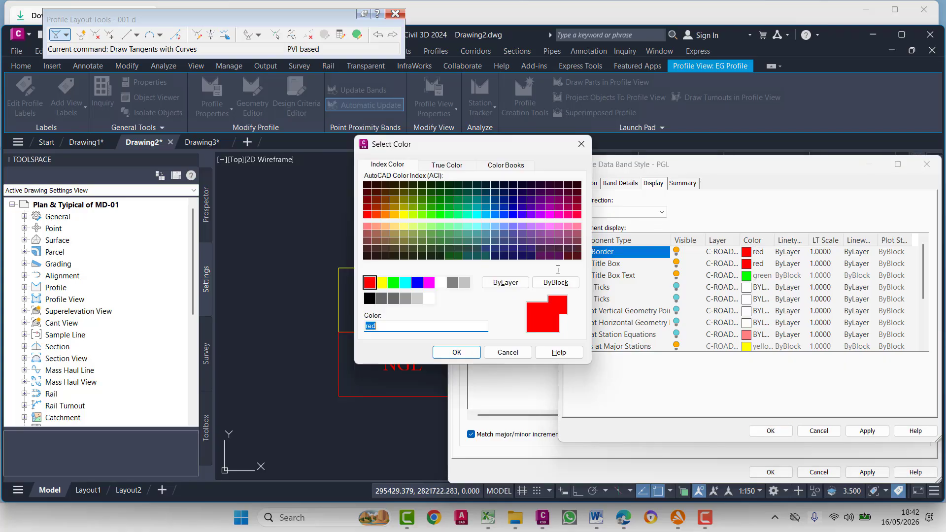
left_click(393, 283)
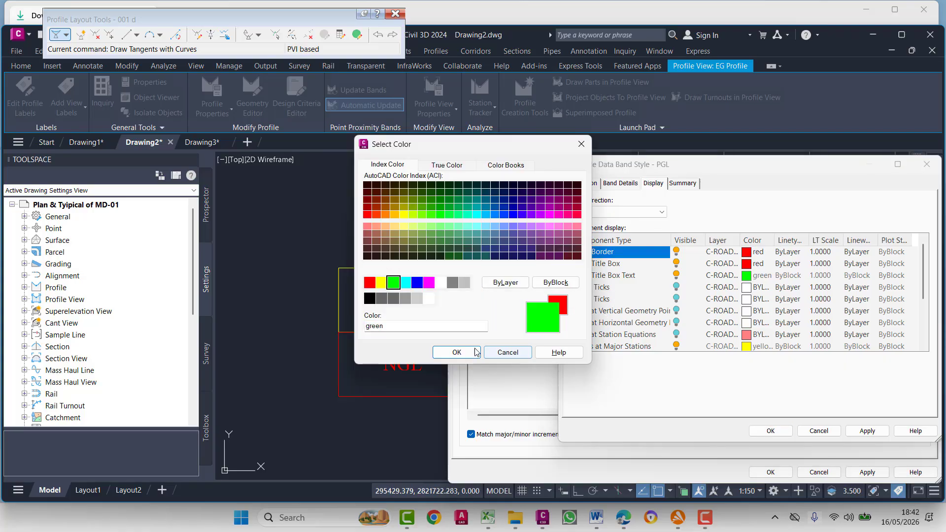
left_click(457, 352)
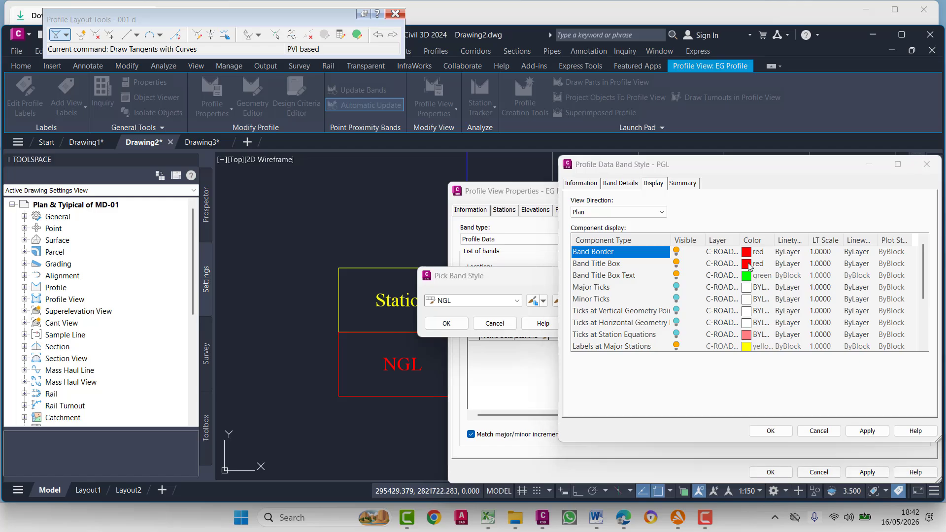
left_click(747, 264)
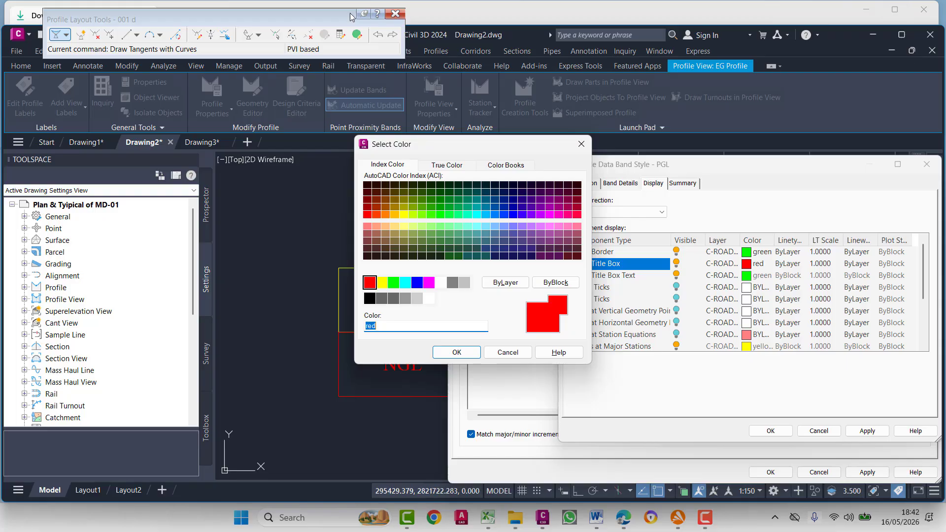
left_click(393, 283)
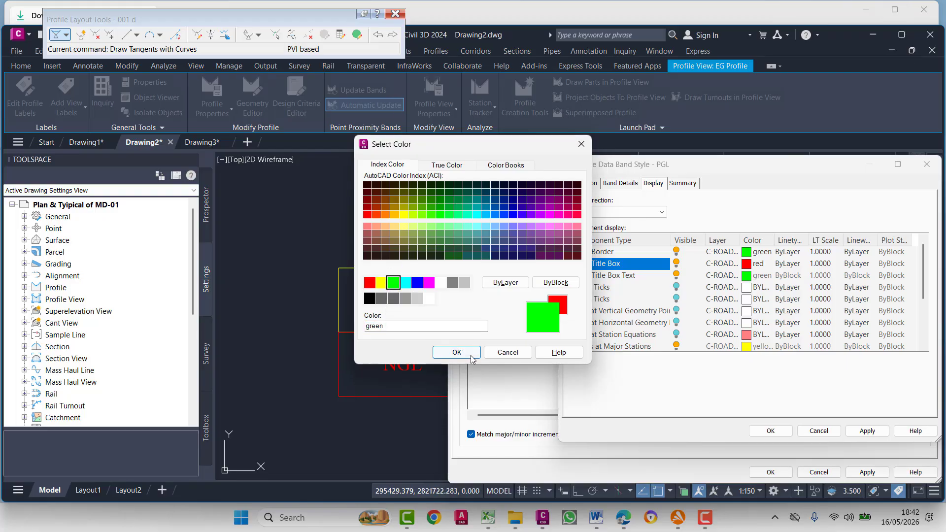
left_click(465, 352)
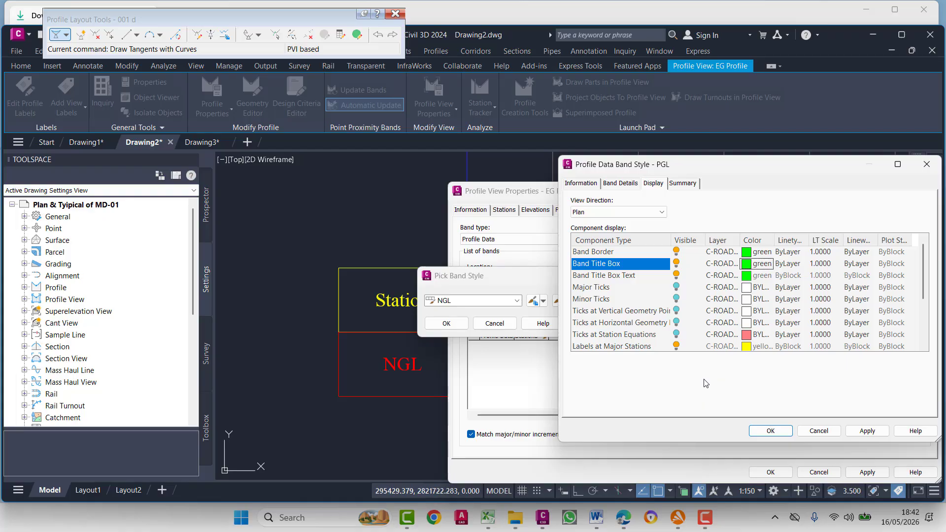
left_click(862, 430)
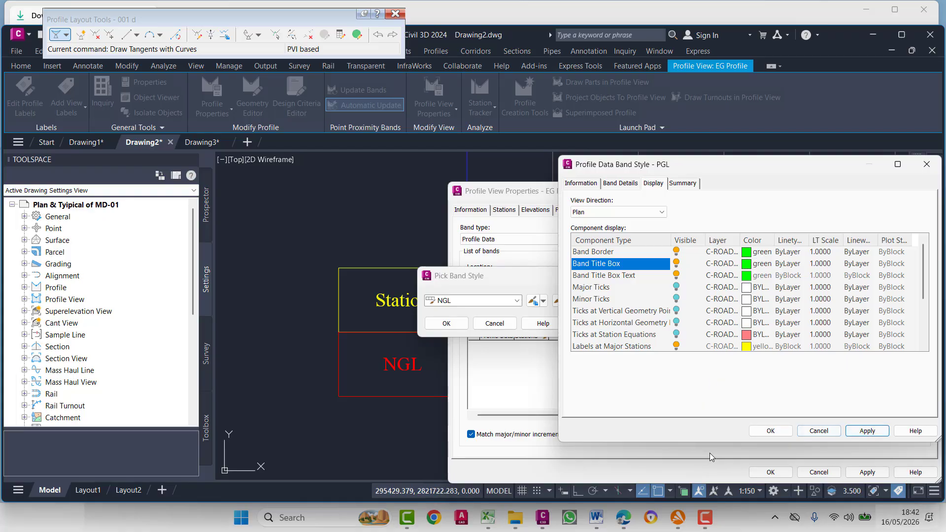
left_click(770, 431)
Assign the PGL style to the third band, set that band's gap to 0 mm, and accept the profile view properties.
left_click(446, 323)
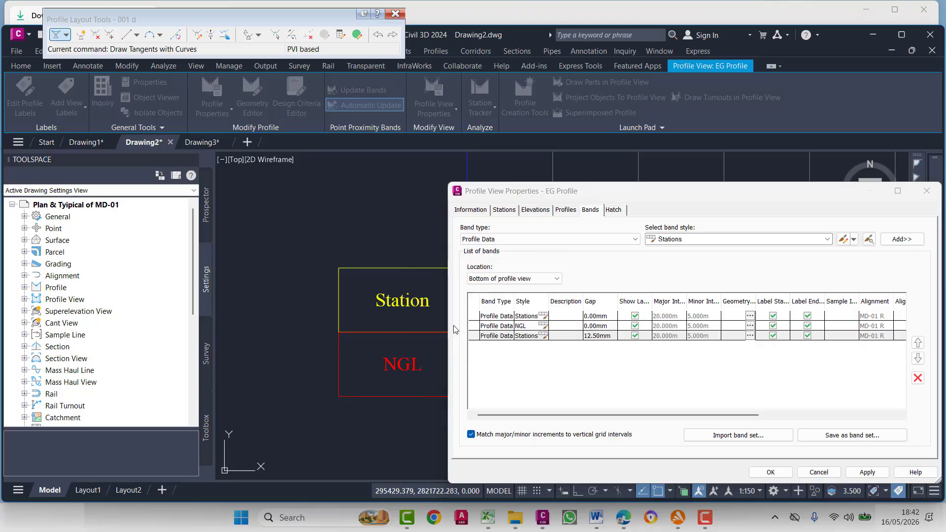
left_click(867, 472)
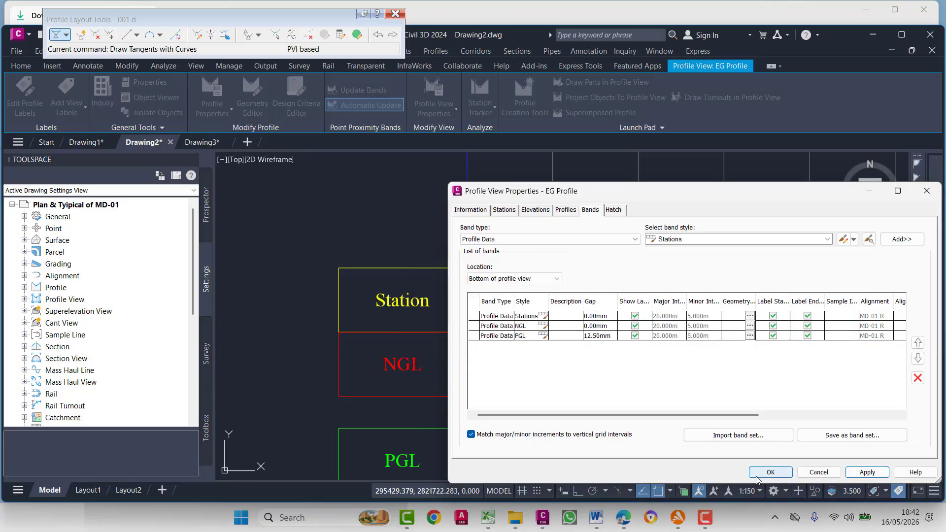
left_click(614, 336)
left_click(613, 338)
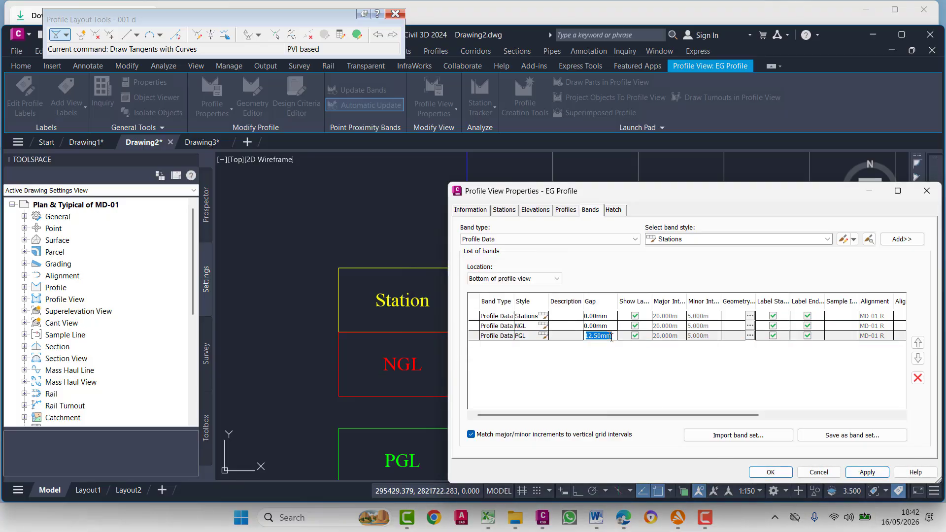
type("0")
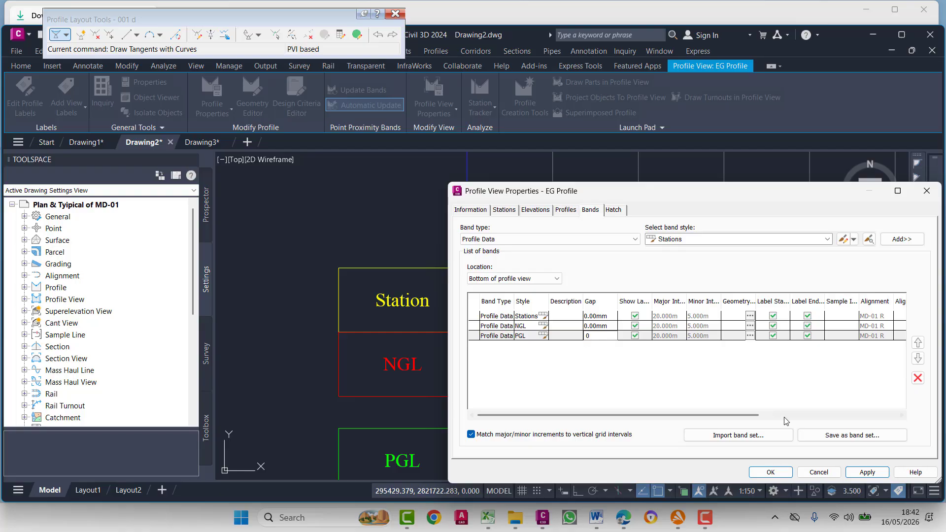
left_click(867, 472)
left_click(771, 473)
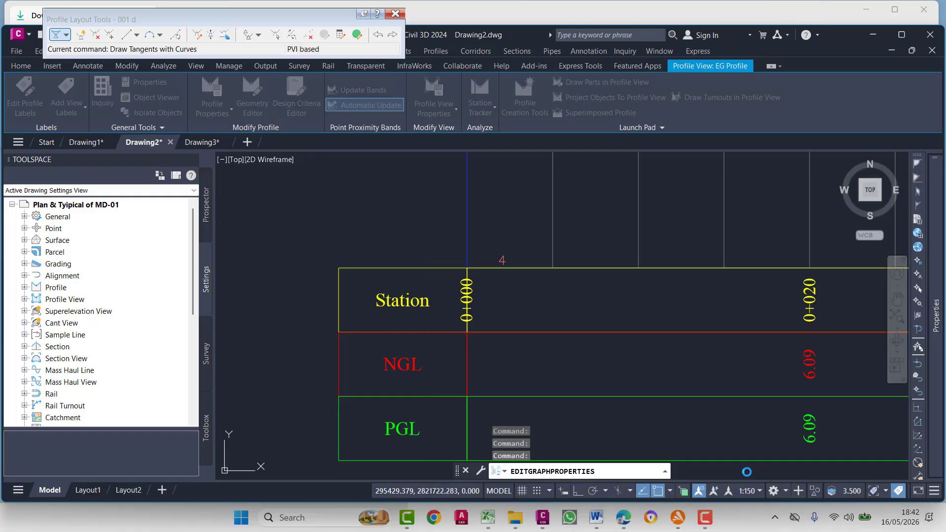
scroll(857, 411, "down", 3)
middle_click_drag(857, 411, 484, 314)
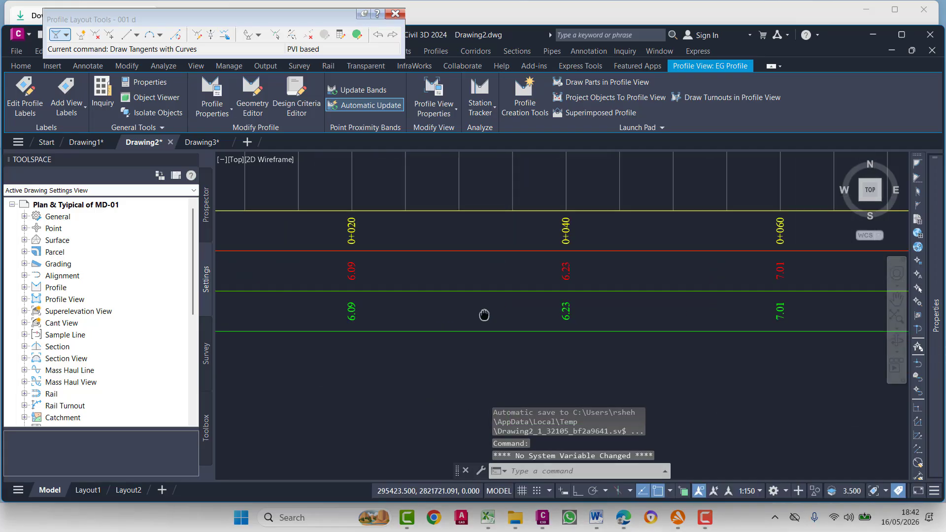
key("Escape")
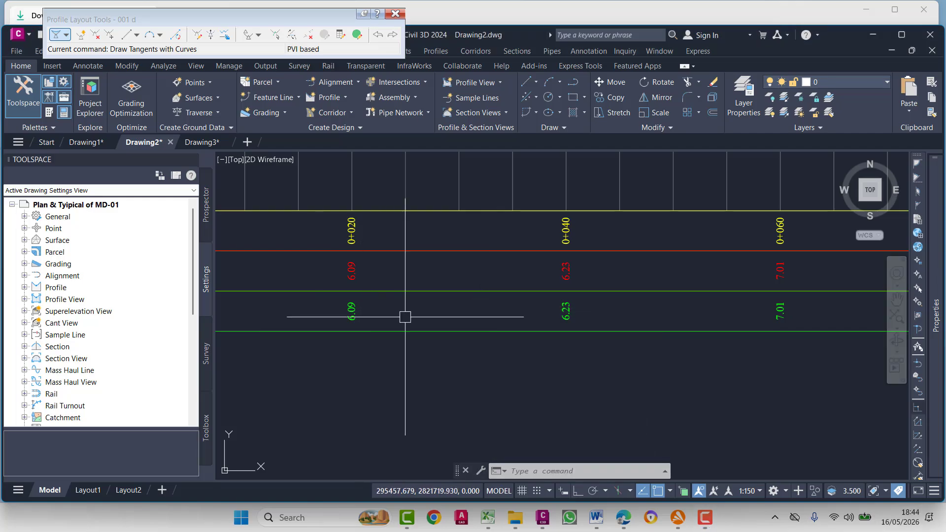
Reopen the profile view's properties and set Profile2 to 001 d for the Stations, NGL and PGL bands.
left_click(454, 327)
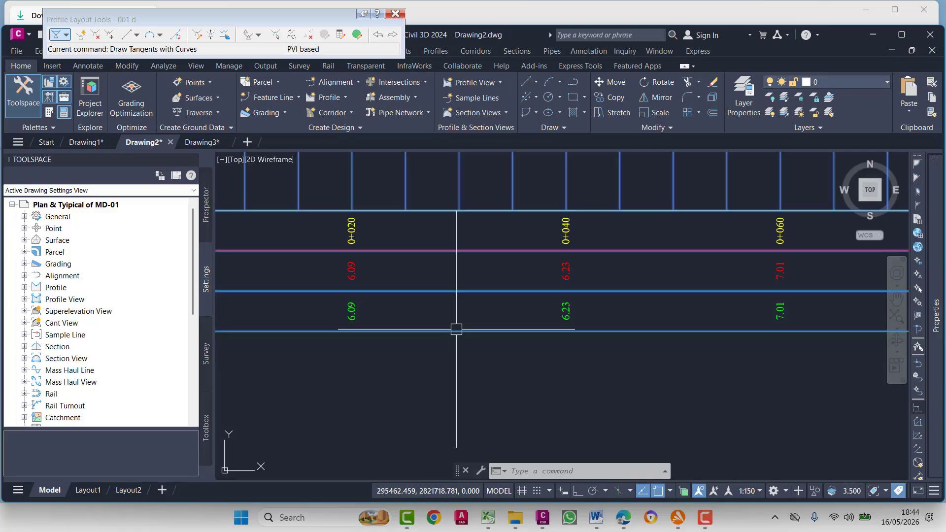
right_click(411, 366)
left_click(461, 274)
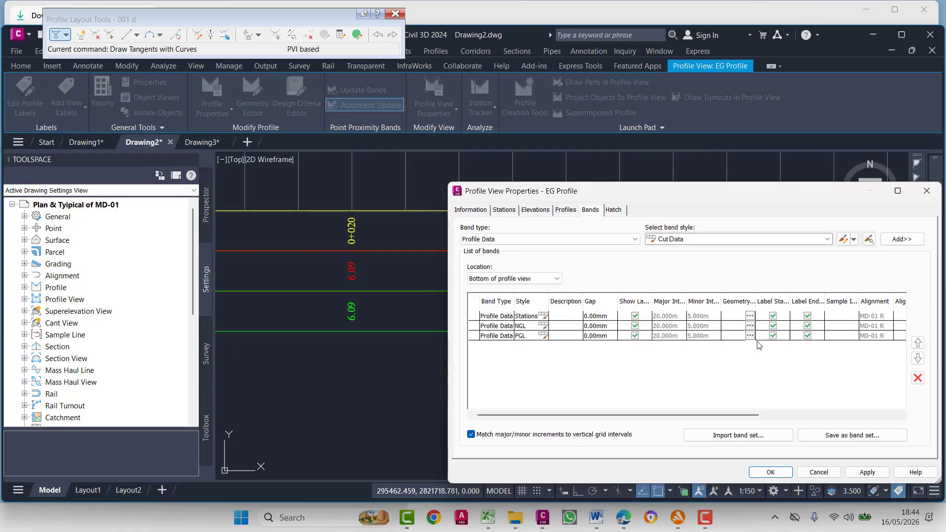
left_click_drag(719, 415, 859, 423)
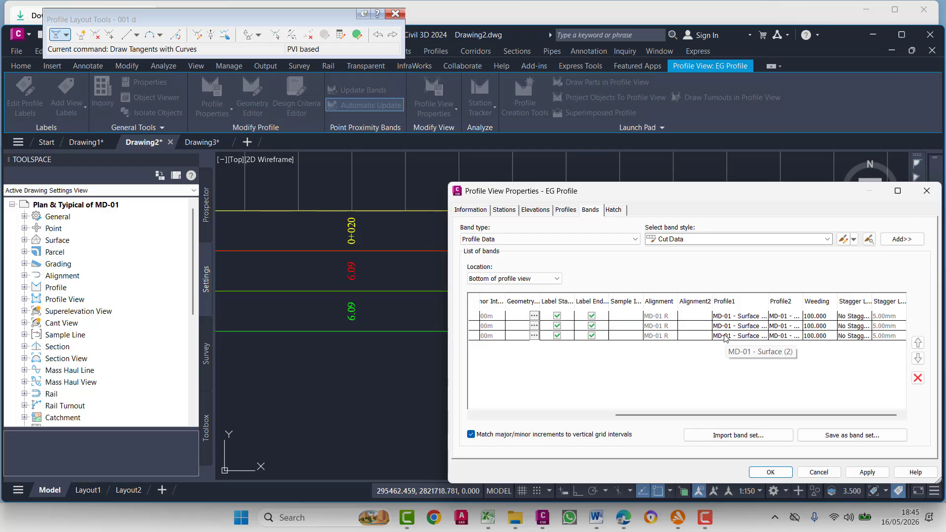
left_click(783, 318)
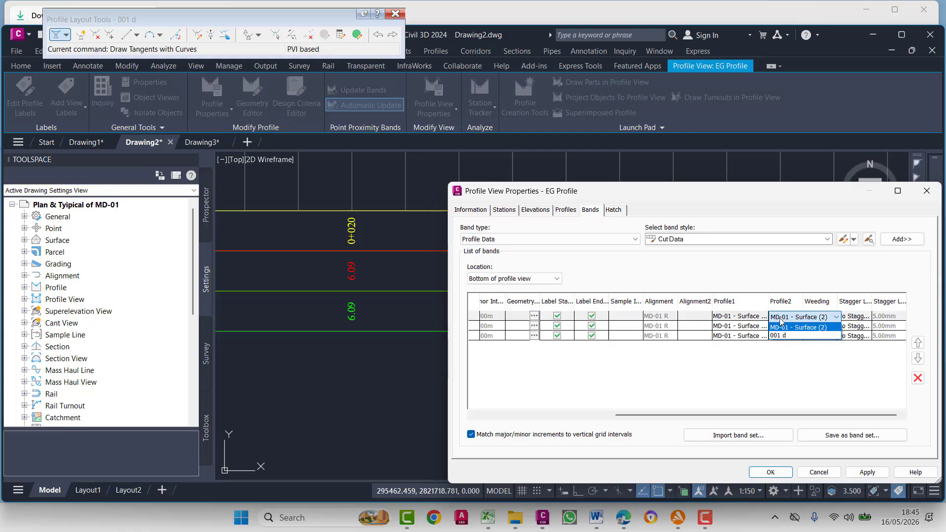
left_click(780, 337)
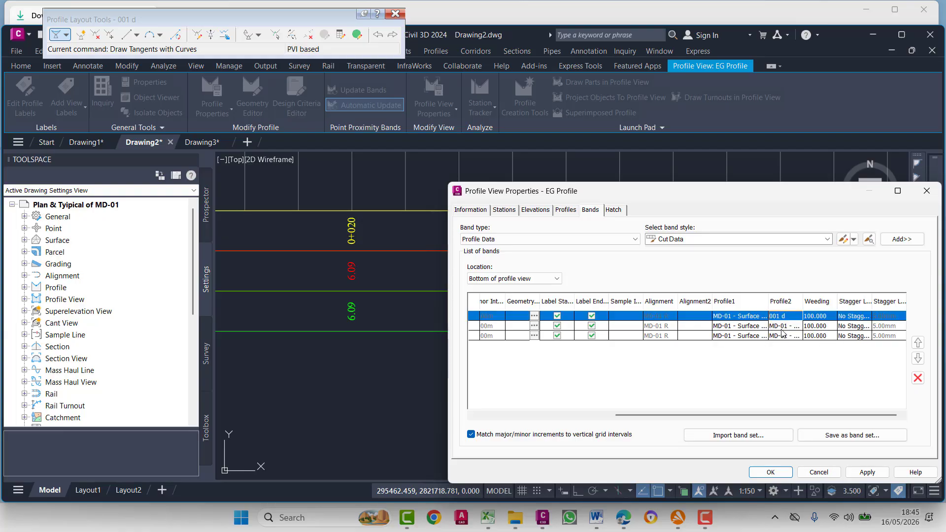
left_click(784, 326)
left_click(787, 345)
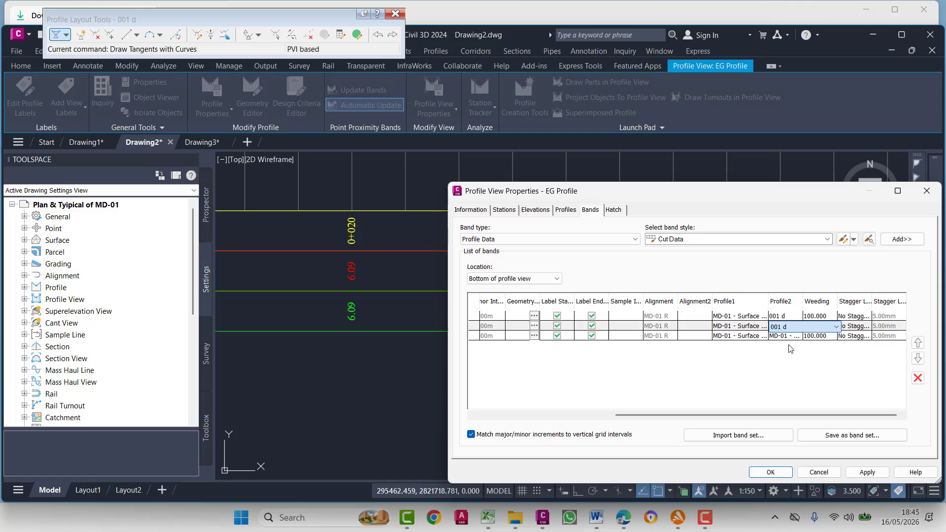
left_click(784, 337)
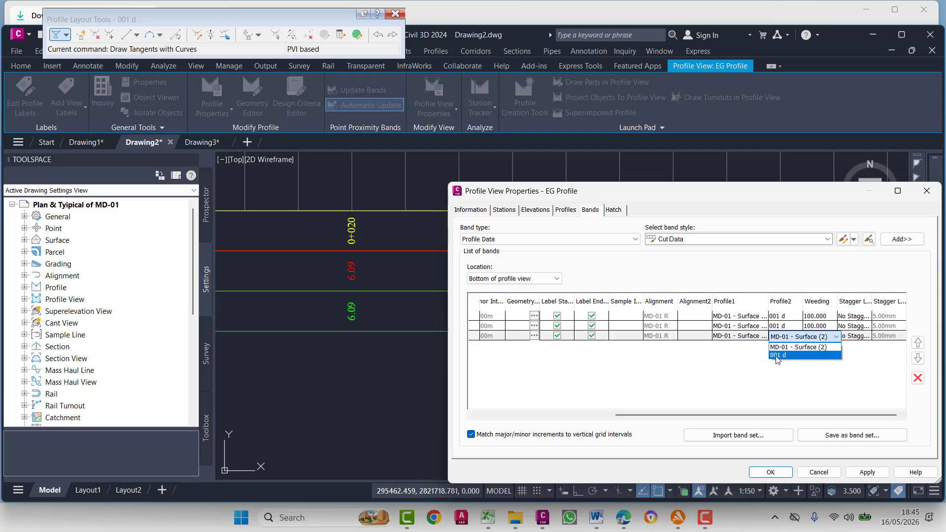
left_click(777, 355)
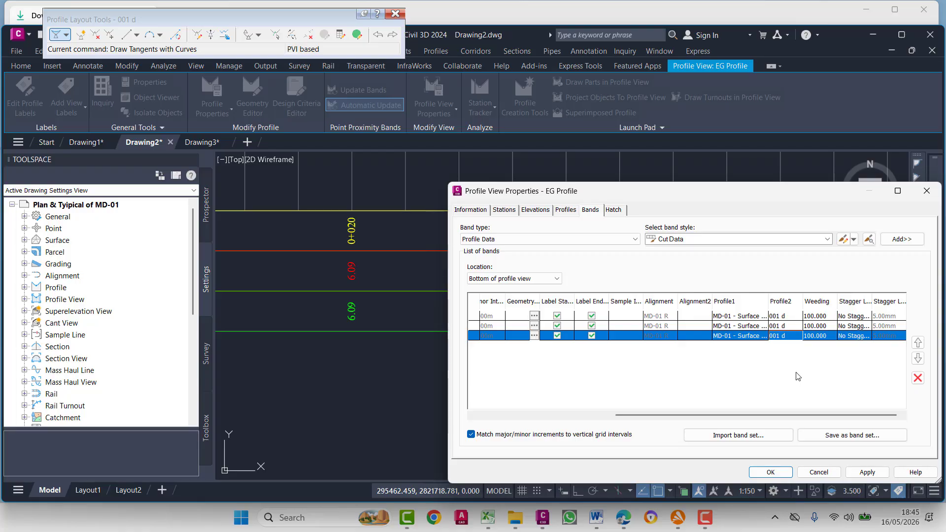
left_click(868, 472)
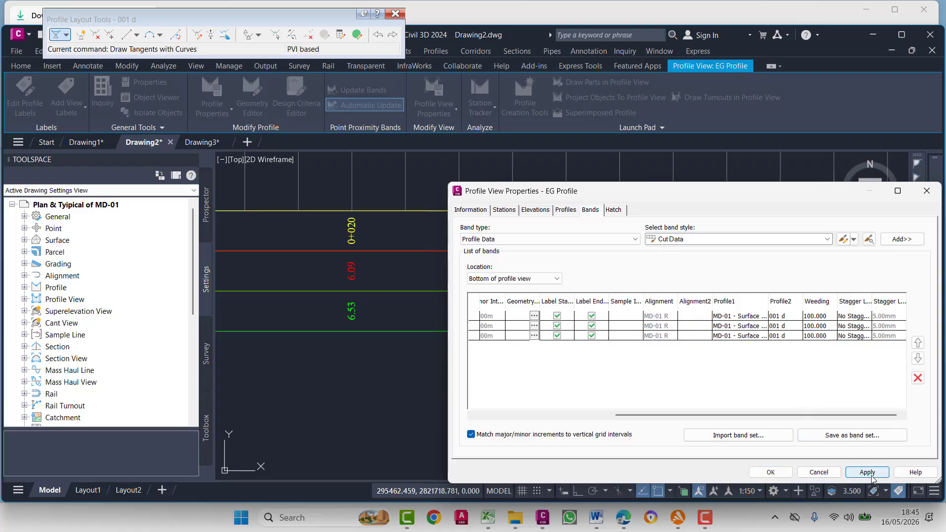
left_click(782, 473)
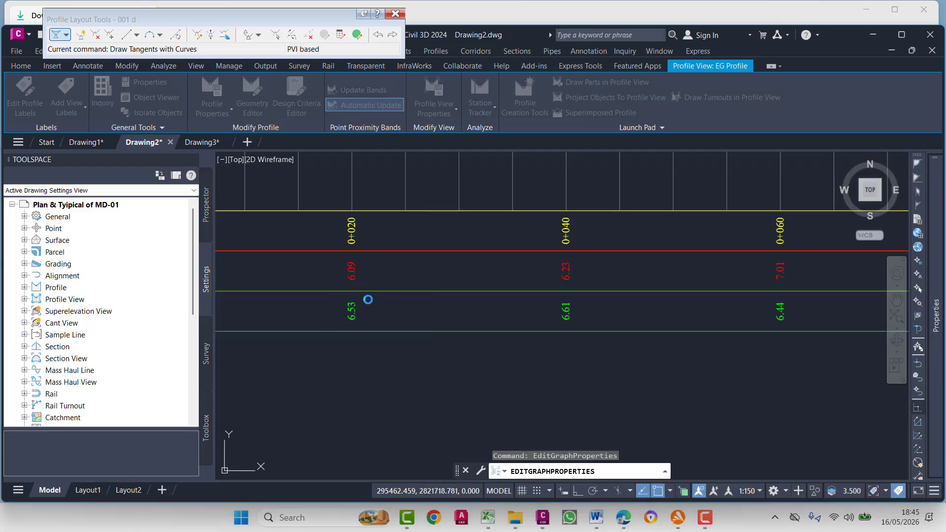
mouse_move(356, 291)
middle_mouse_down()
mouse_move(467, 319)
mouse_move(475, 272)
mouse_move(478, 395)
middle_mouse_up()
scroll(460, 251, "up", 2)
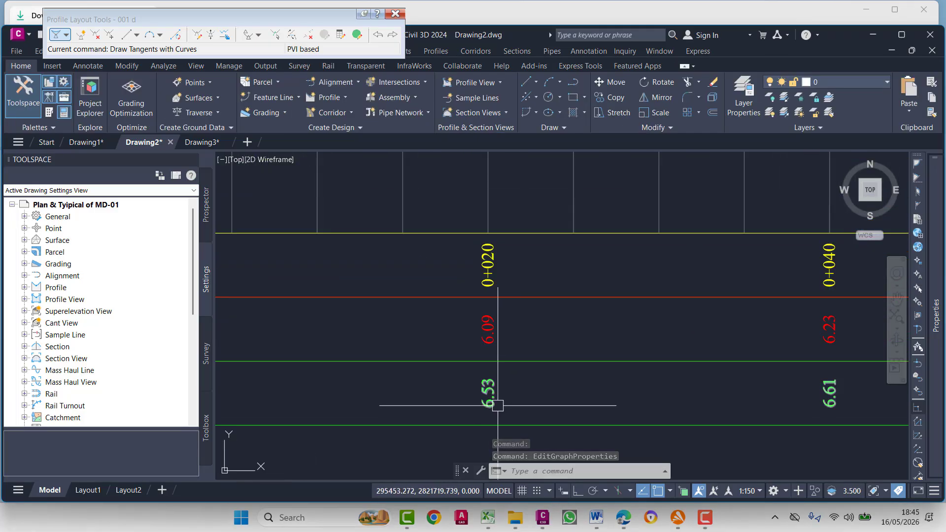
scroll(496, 395, "down", 5)
scroll(492, 373, "up", 4)
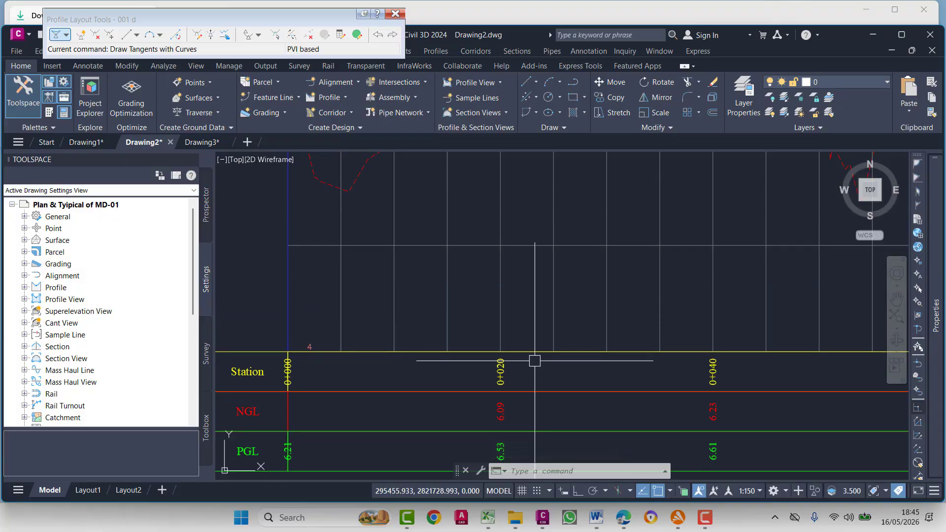
Check the design profile against the NGL and PGL band elevations at the major stations, and review the whole MD-01 R profile view.
scroll(534, 379, "down", 3)
scroll(532, 345, "up", 5)
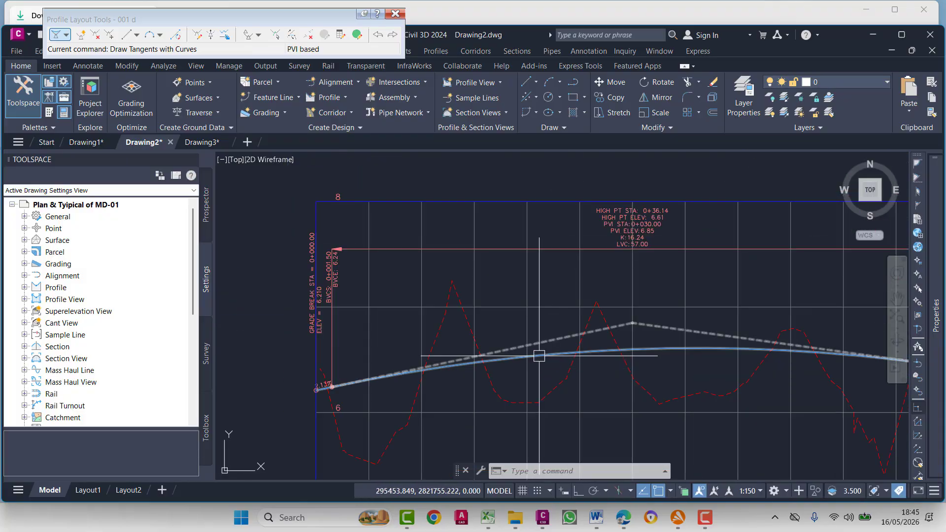
scroll(540, 356, "down", 6)
middle_click_drag(539, 400, 519, 179)
scroll(521, 234, "up", 8)
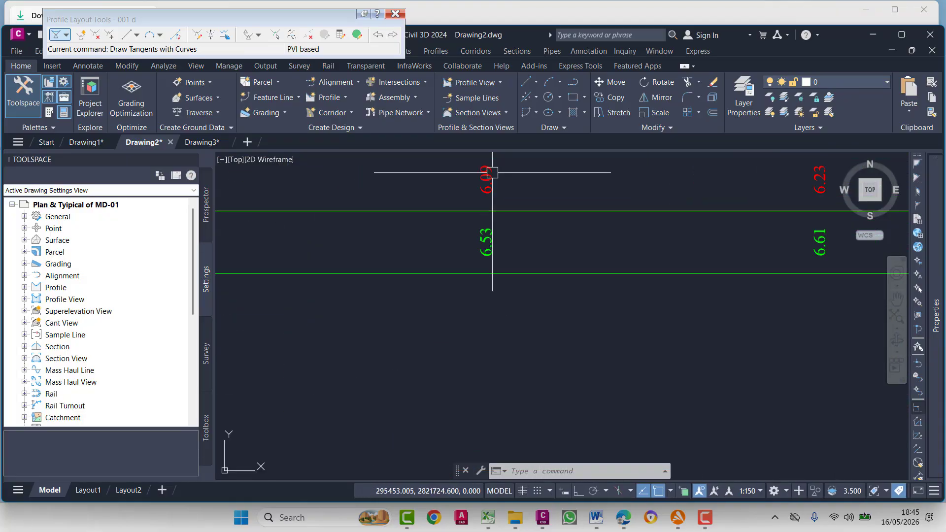
scroll(497, 202, "down", 8)
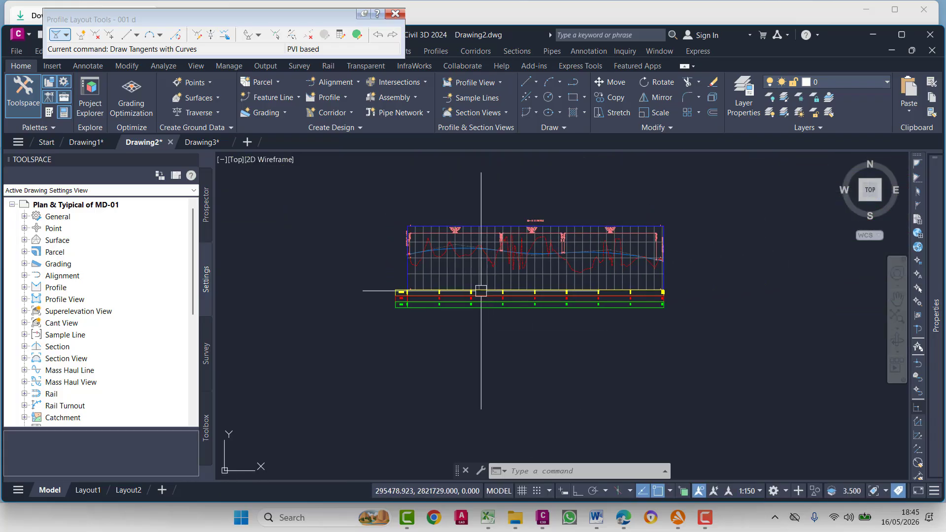
mouse_move(564, 246)
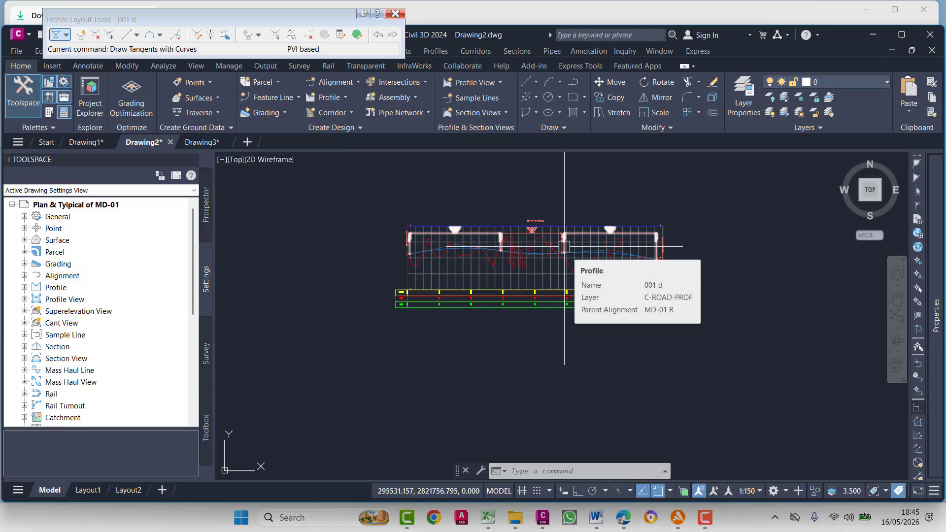
middle_click_drag(565, 214, 590, 247)
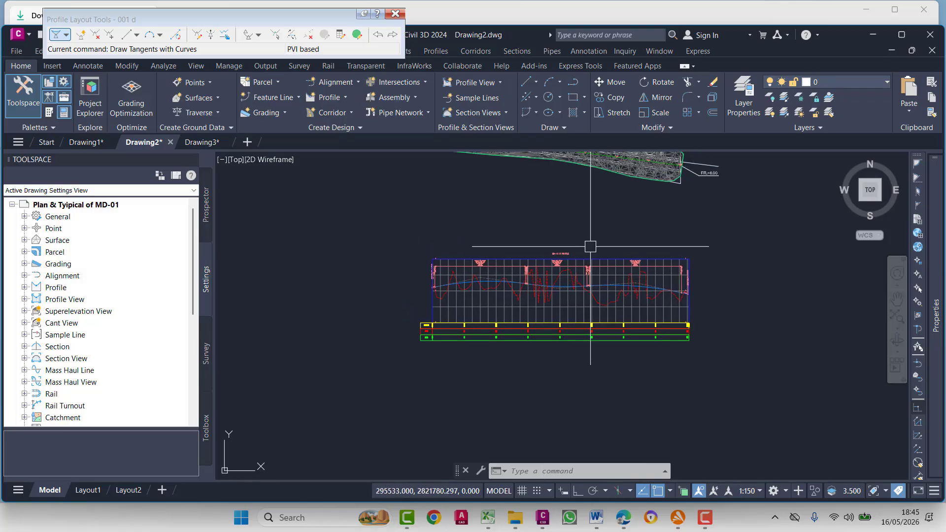
middle_click_drag(532, 309, 562, 323)
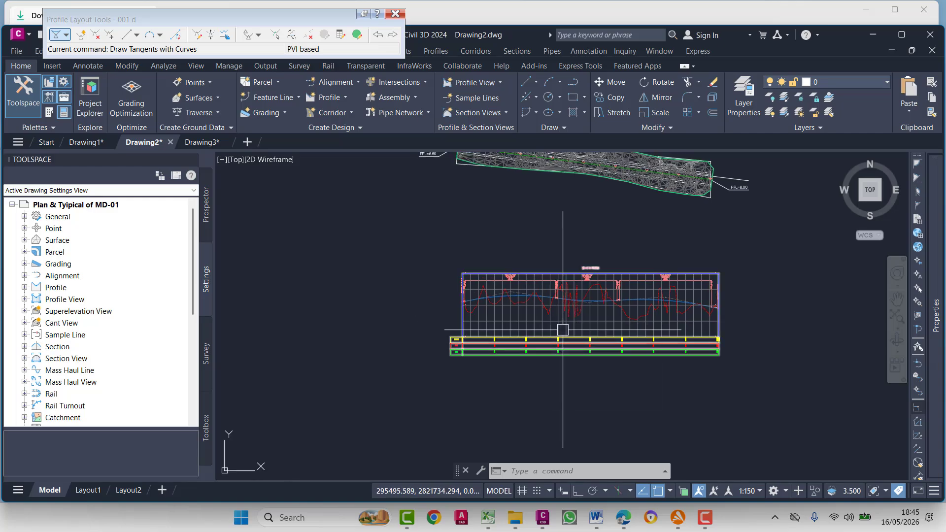
mouse_move(563, 330)
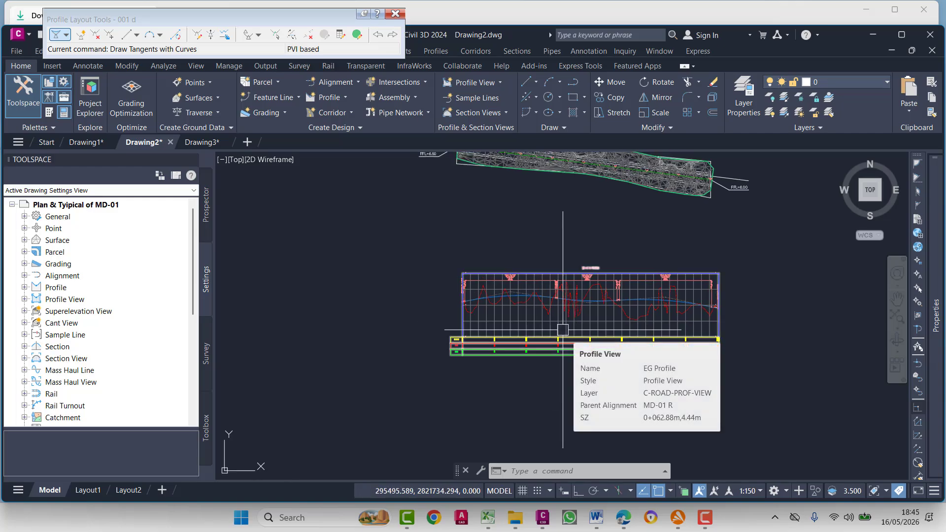